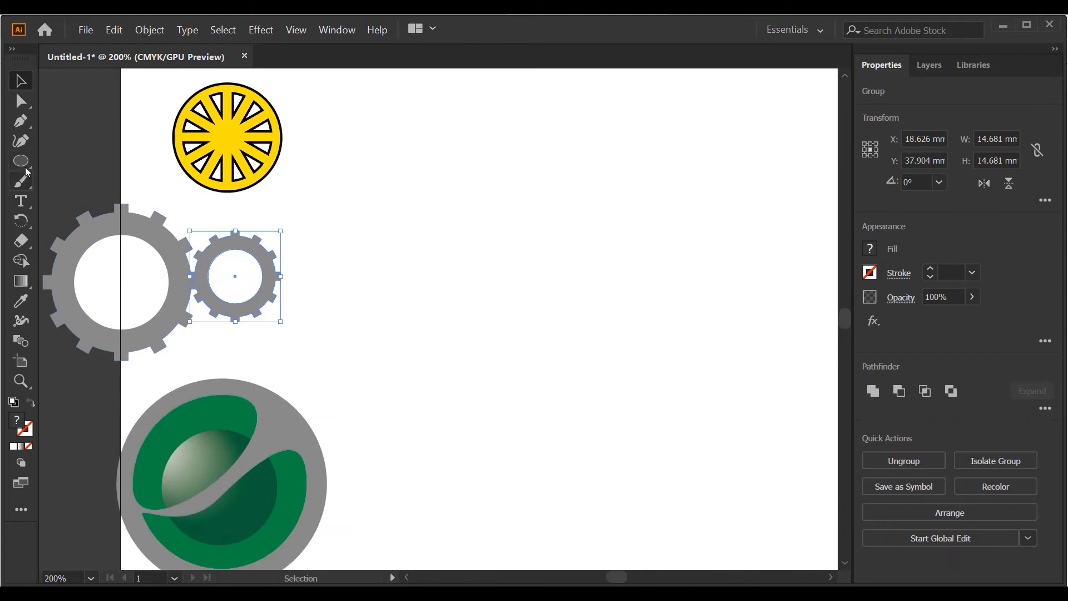
left_click(24, 165)
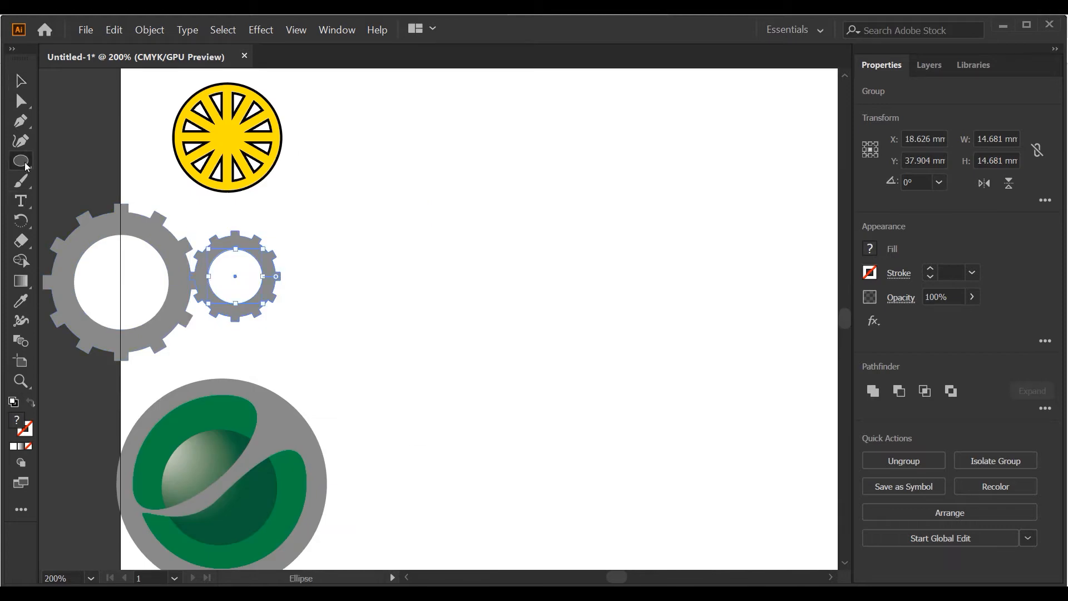
left_click(327, 32)
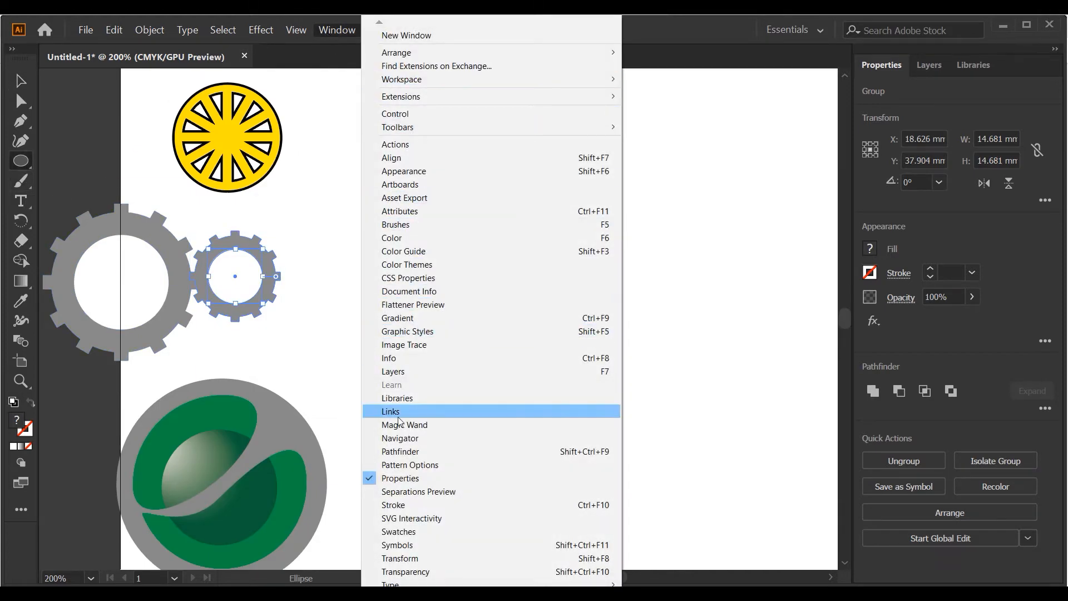
left_click(398, 455)
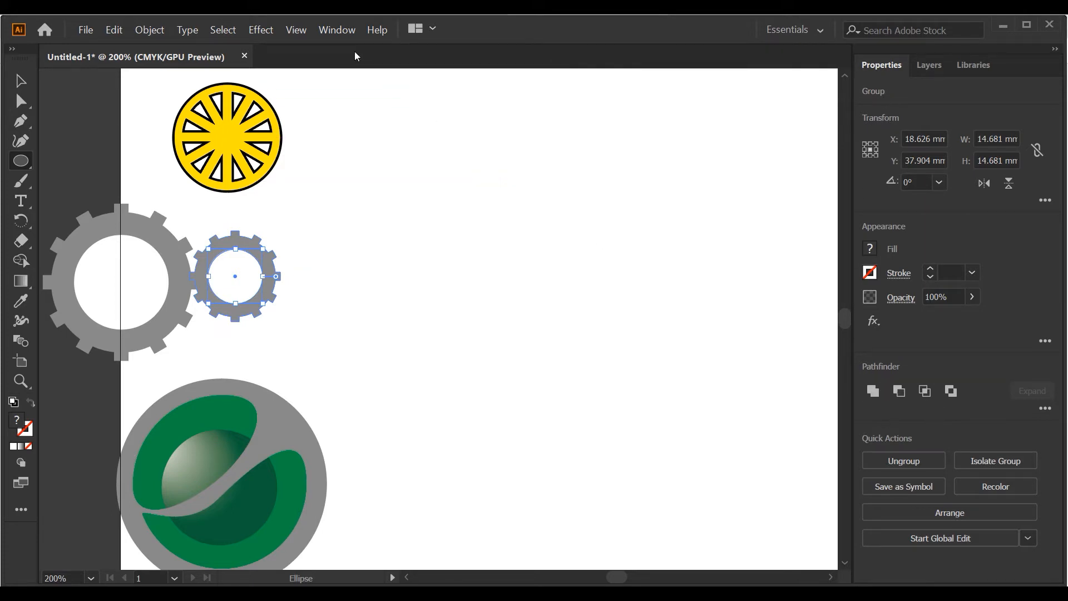
left_click(337, 30)
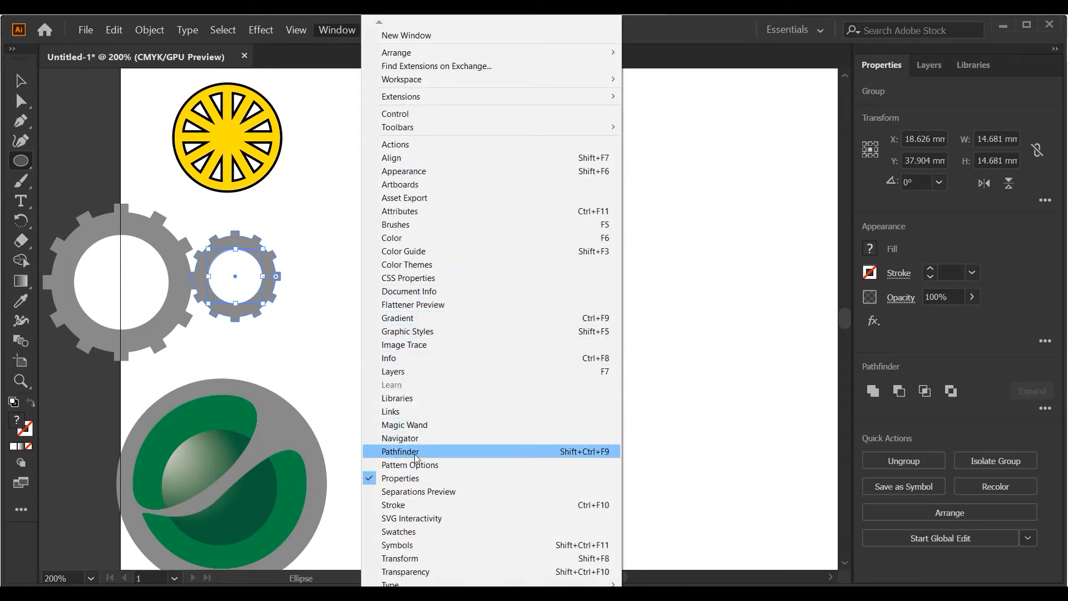
left_click(669, 27)
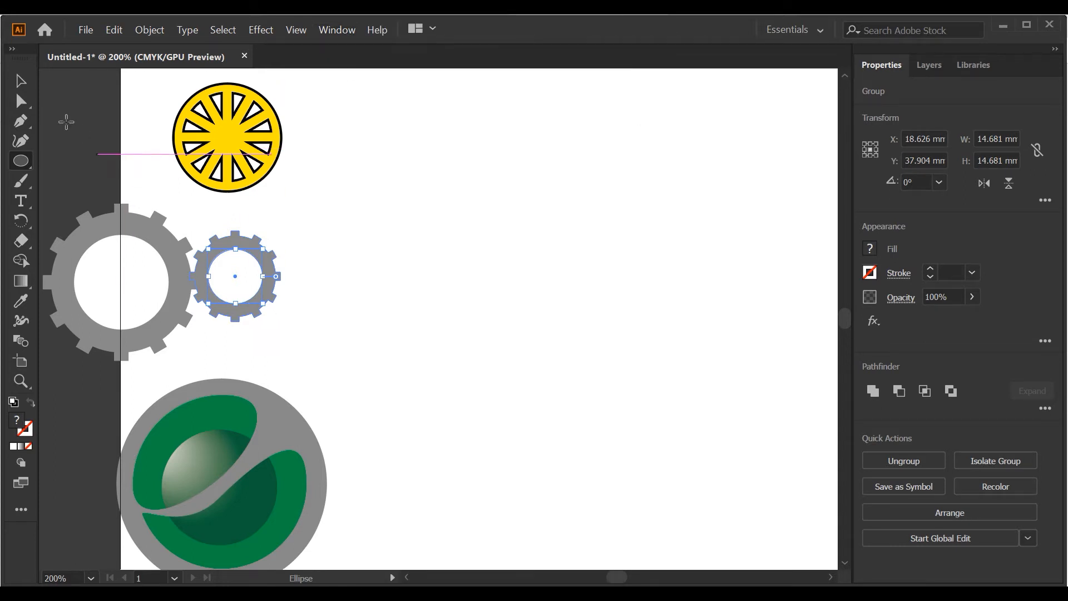
Draw two separate circles side by side in the artboard's empty area, the second about 24.7 mm in diameter
key("v")
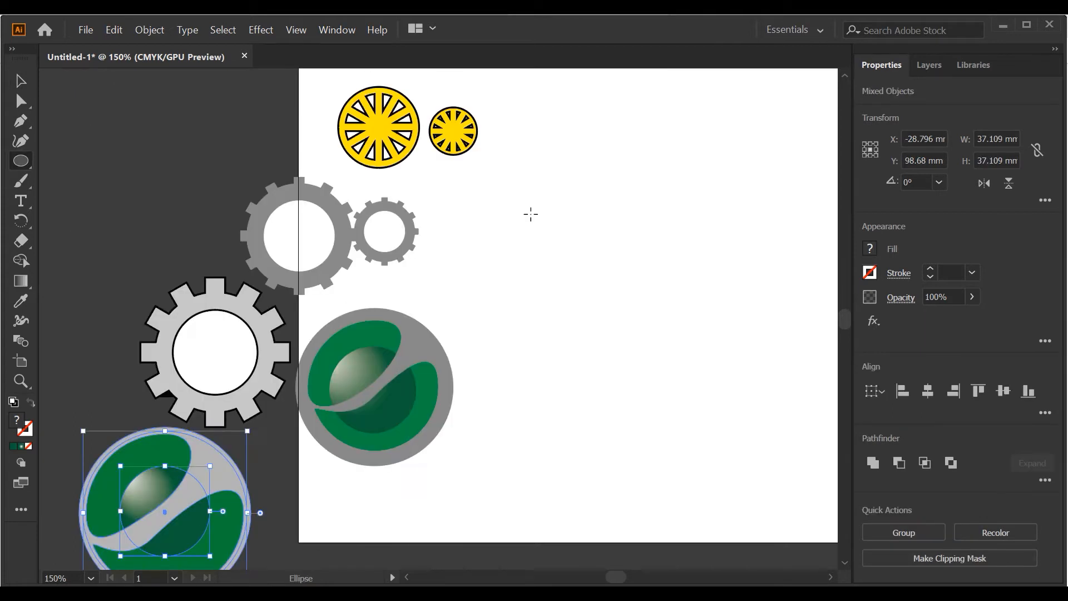
left_click_drag(530, 214, 639, 321)
left_click_drag(670, 217, 786, 332)
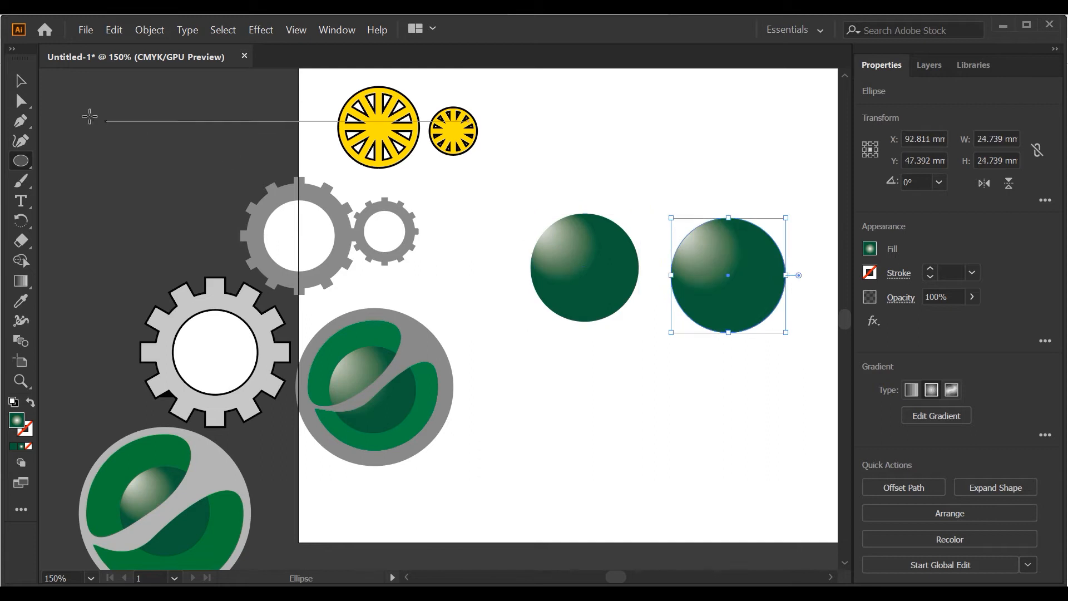
Give both new circles a solid orange fill and a 1 pt stroke
key("v")
left_click_drag(544, 173, 765, 387)
mouse_move(717, 266)
left_mouse_down()
mouse_move(687, 261)
mouse_move(701, 268)
left_mouse_up()
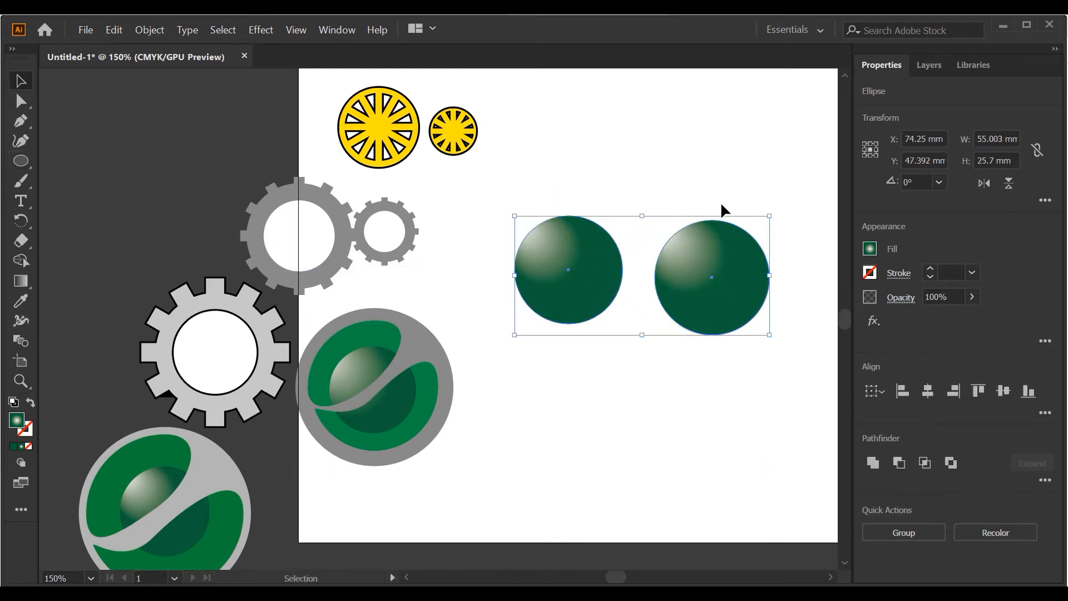
left_click(871, 248)
left_click(852, 309)
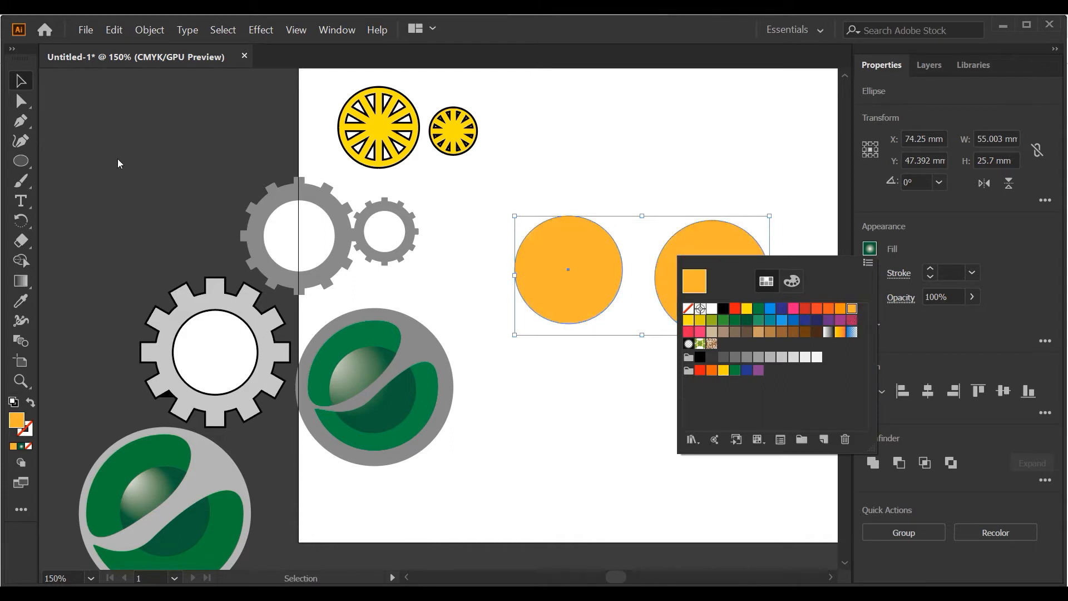
left_click(930, 268)
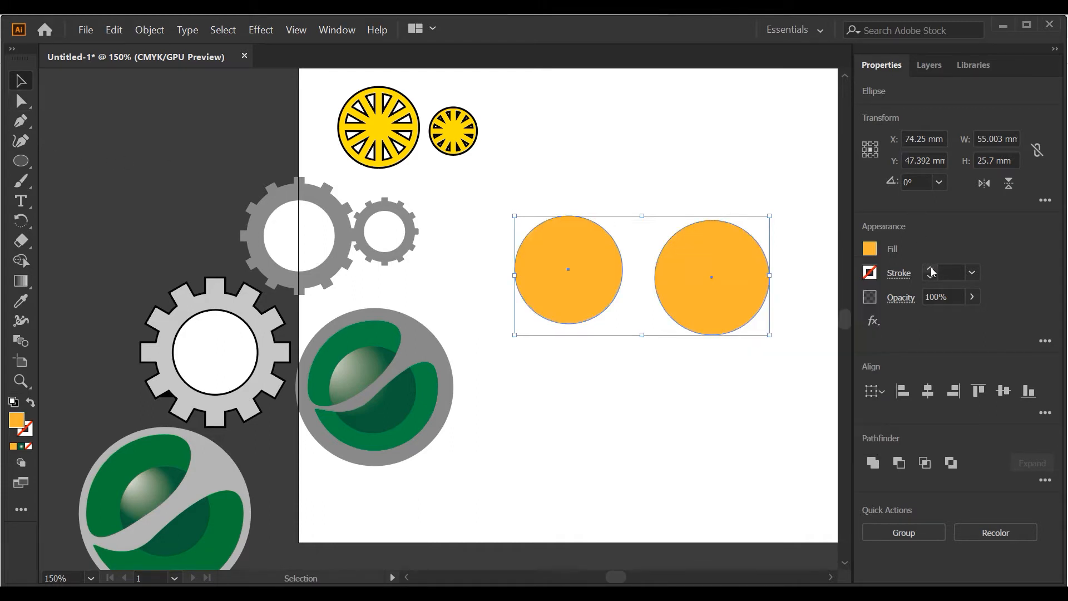
left_click(931, 268)
left_click(663, 155)
Move the second orange circle so that it partly overlaps the first, level with it
left_click_drag(725, 243, 639, 229)
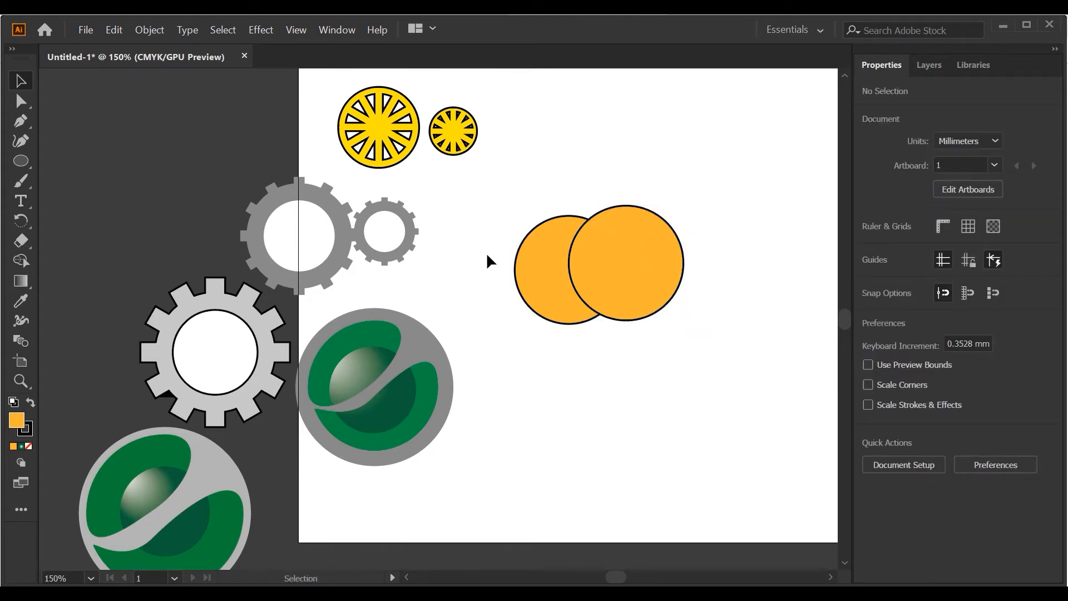
left_click_drag(642, 253, 649, 259)
left_click_drag(499, 185, 657, 323)
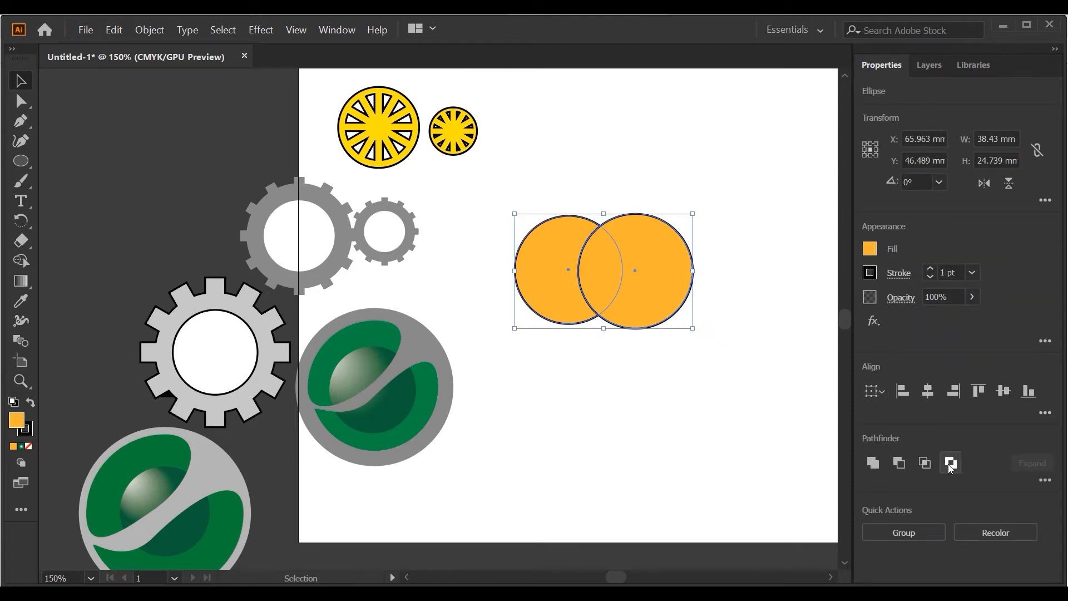
left_click(730, 305)
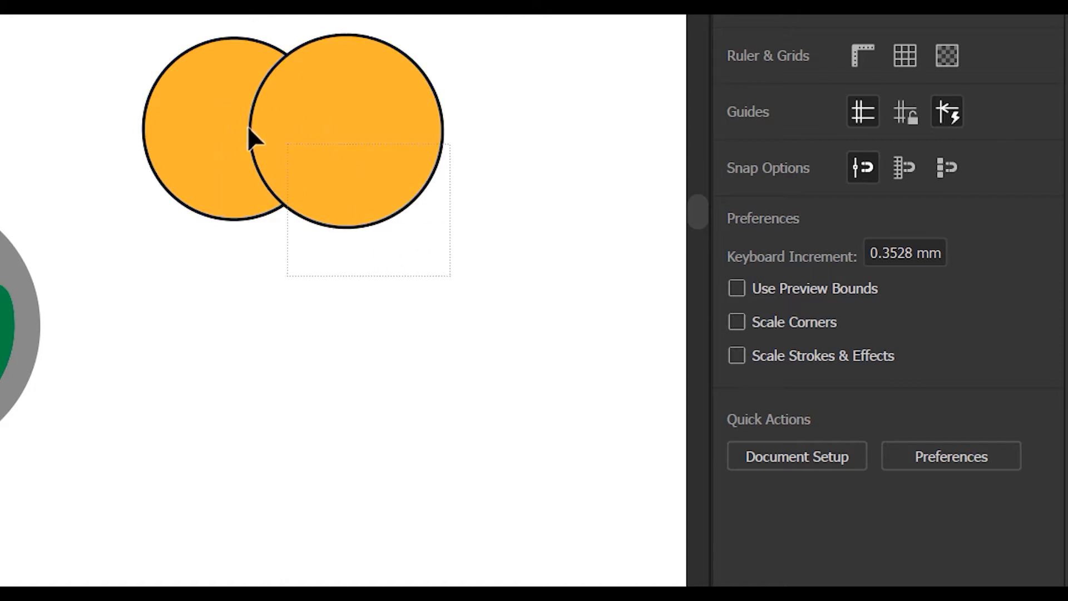
Try the Pathfinder Unite and Minus Front operations on the two overlapping circles, undoing each one
left_click_drag(291, 145, 167, 68)
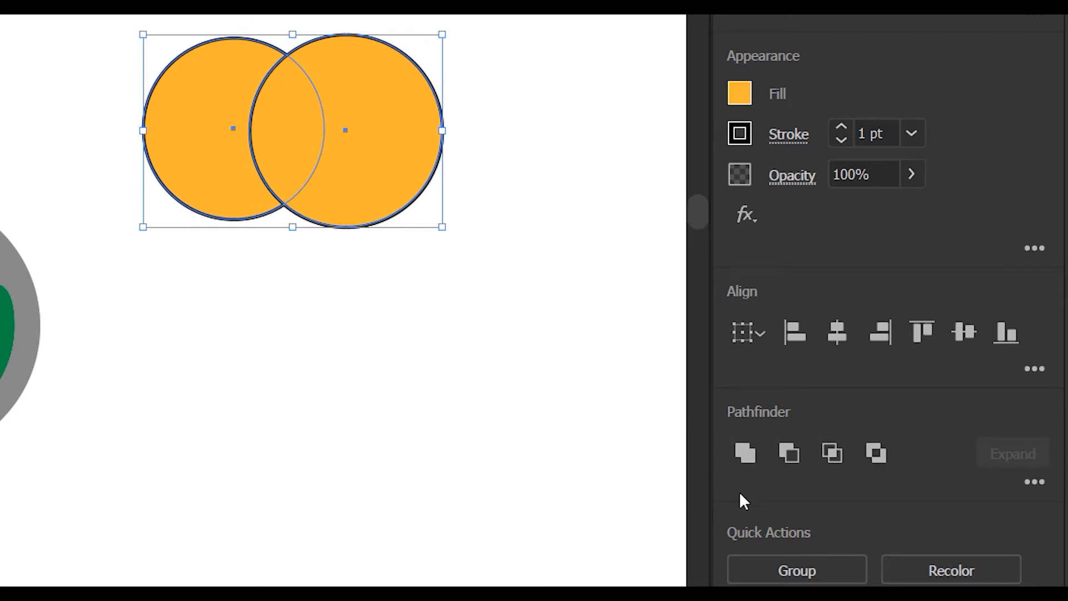
left_click(746, 454)
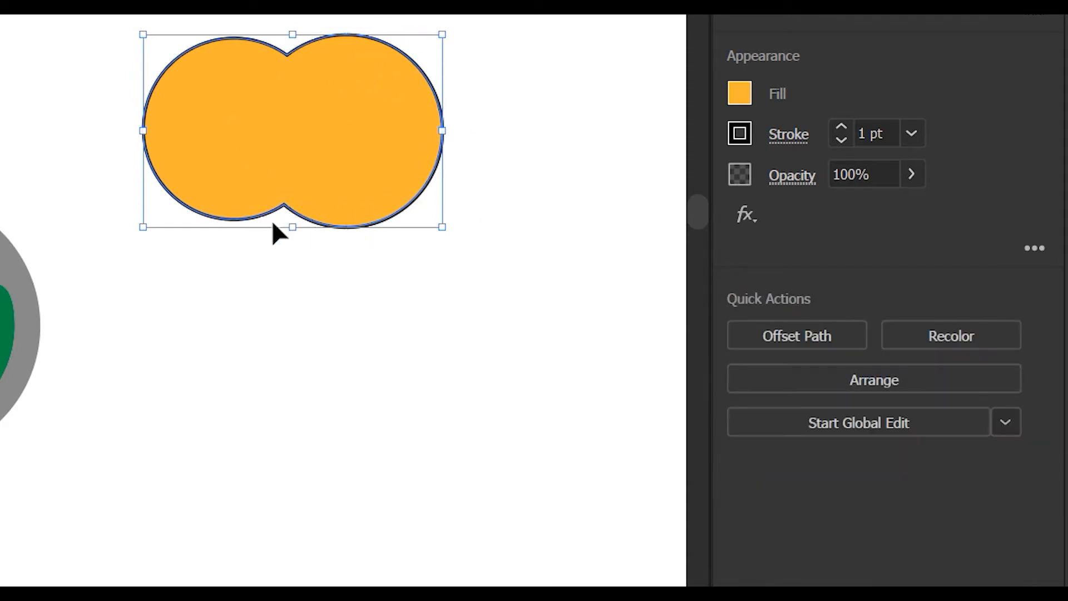
key("ctrl+z")
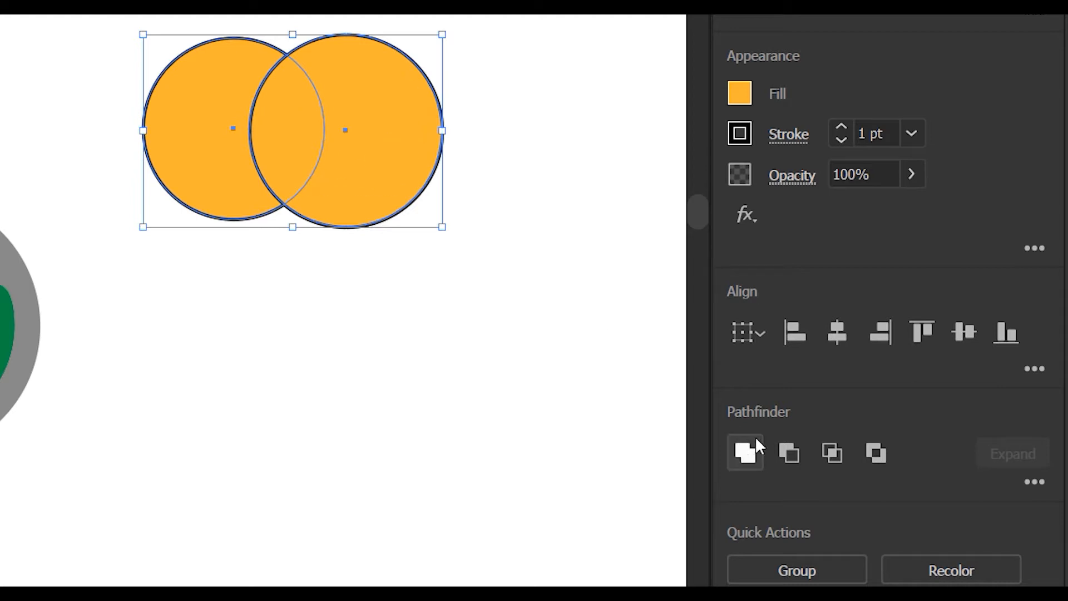
left_click(789, 453)
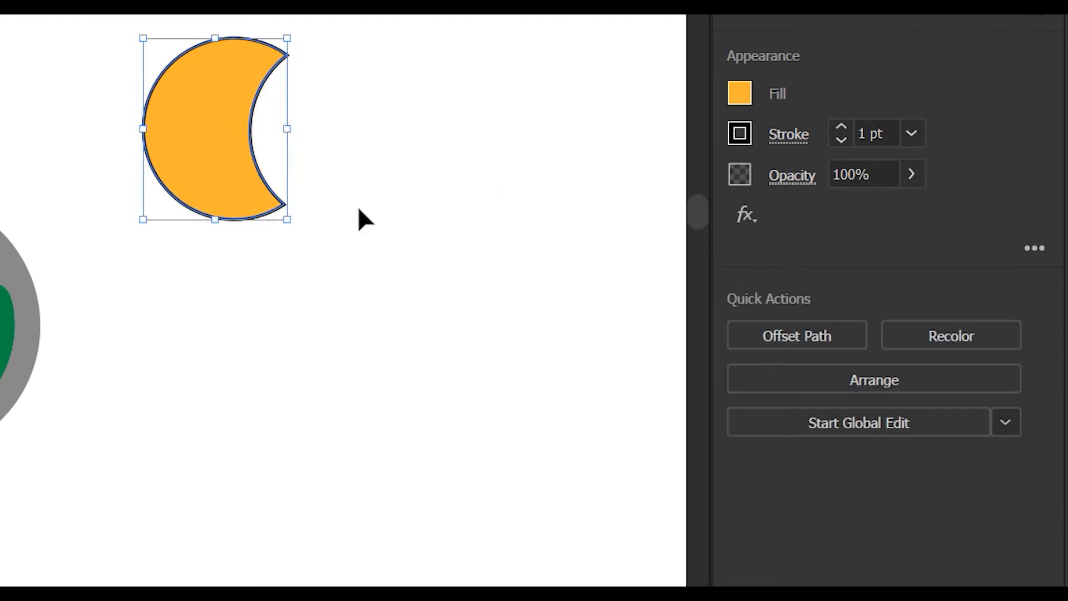
key("ctrl+z")
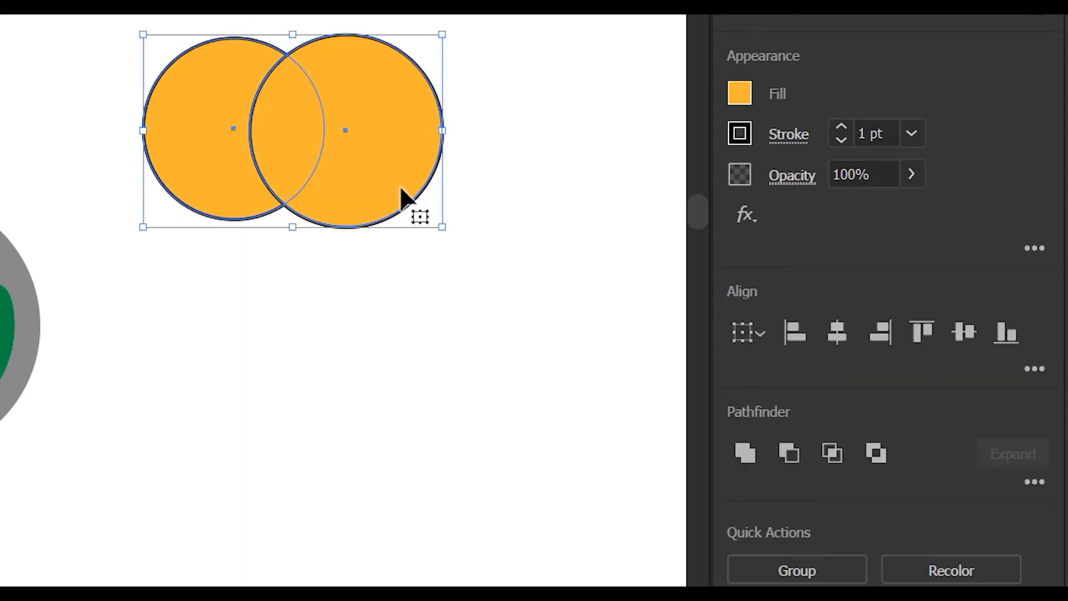
Try the Pathfinder Intersect operation on the two overlapping circles and undo it
left_click(824, 459)
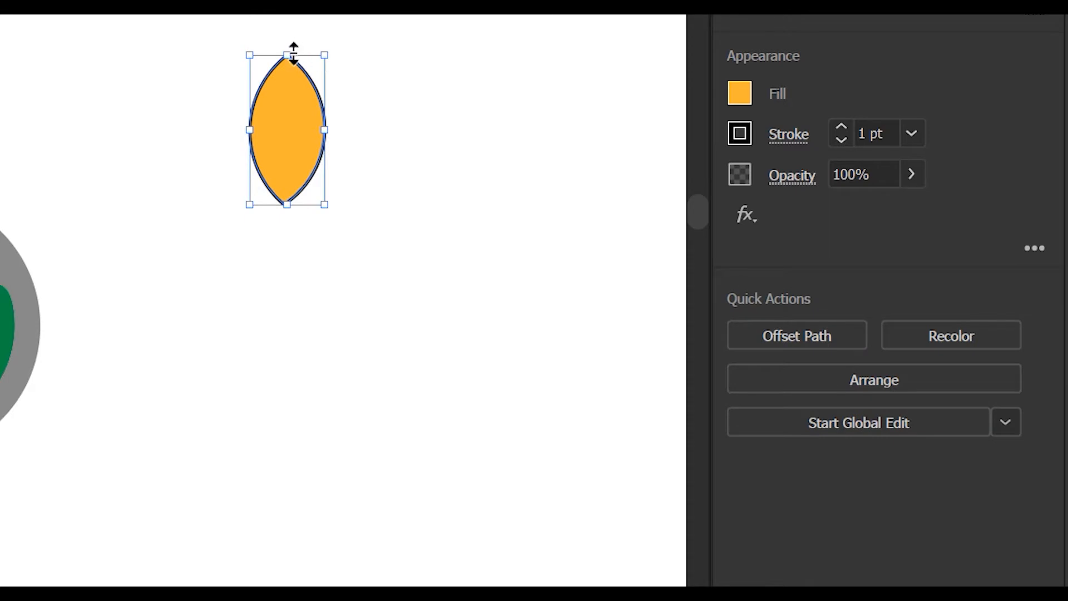
key("ctrl+z")
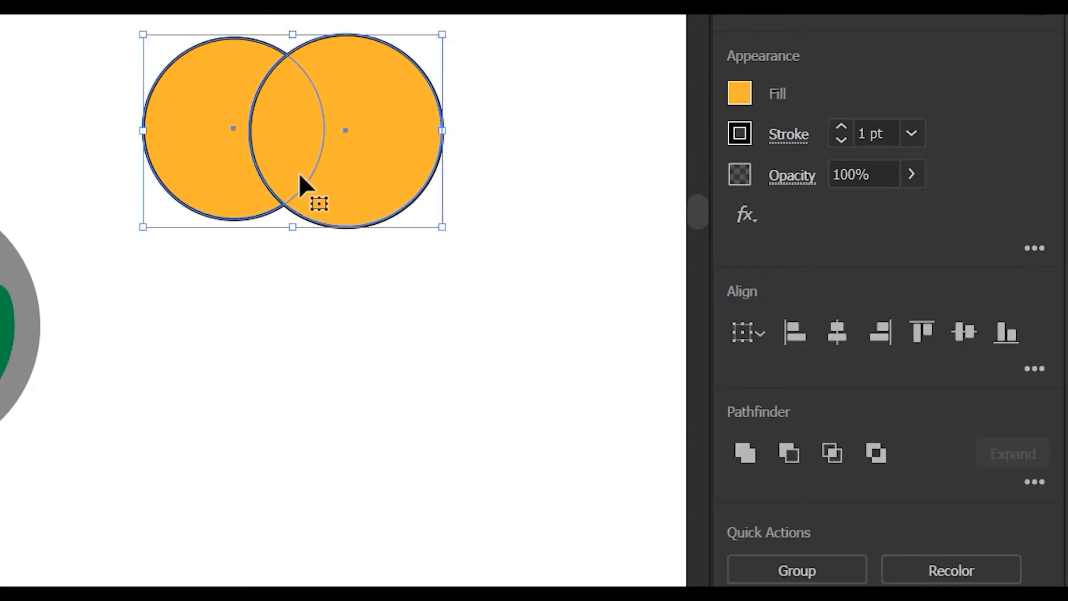
left_click(827, 459)
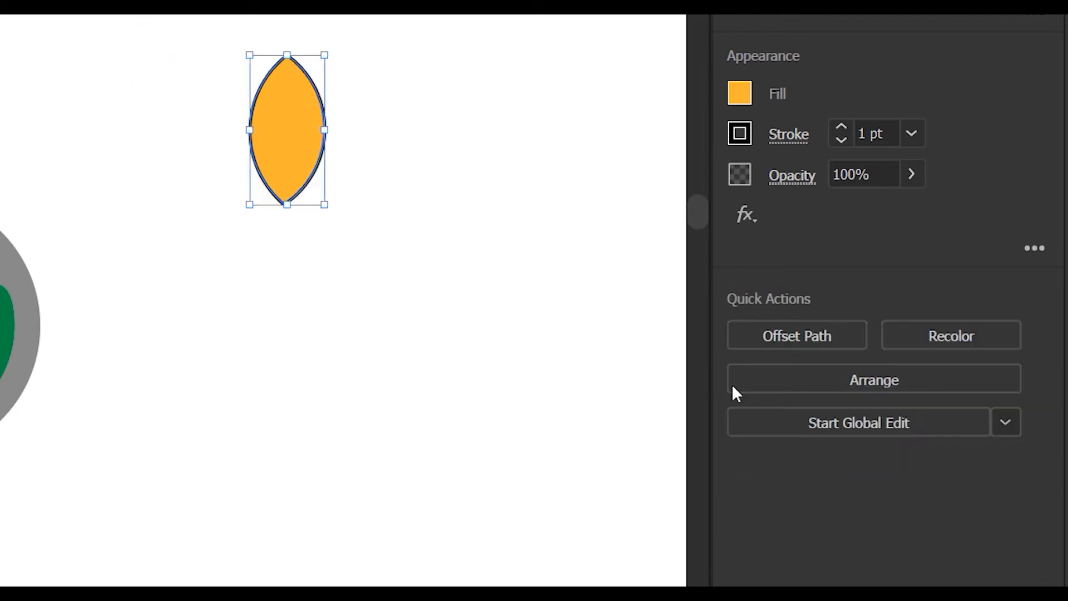
key("a")
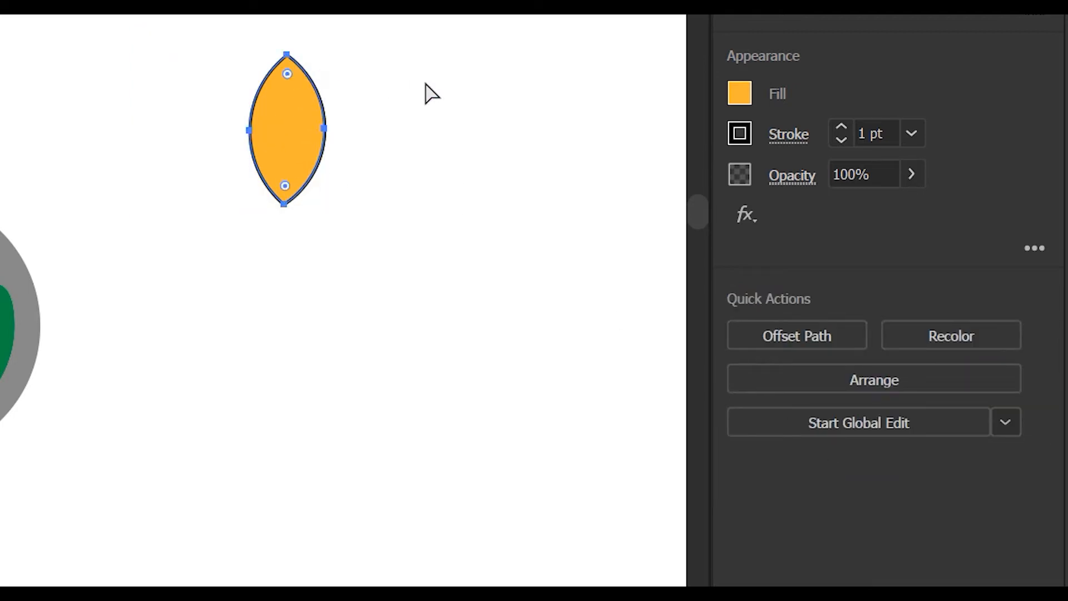
key("ctrl+z")
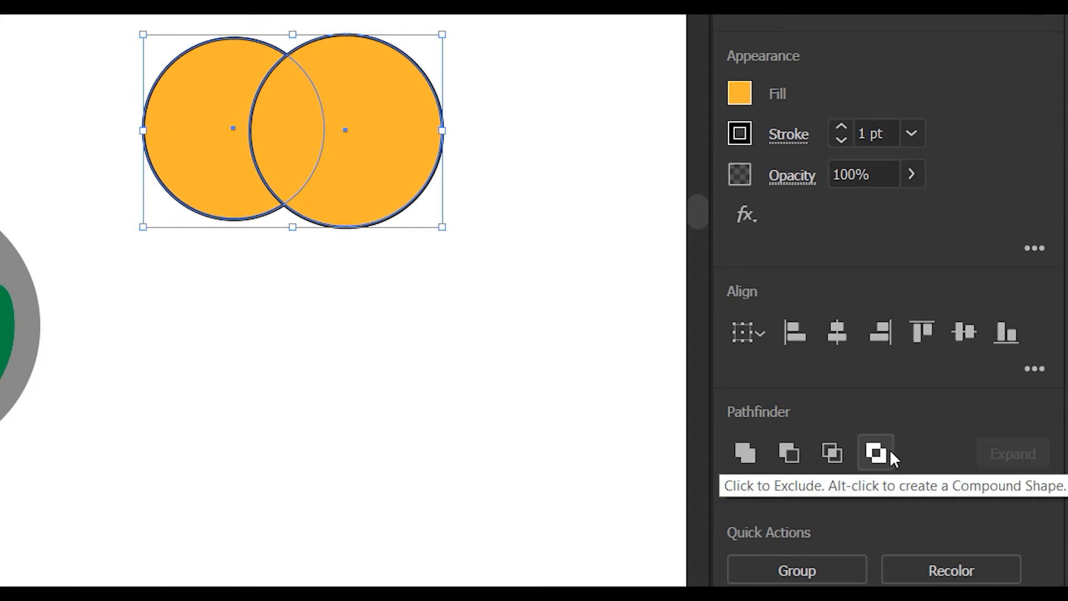
Cut out the overlapping area of the two orange circles with the Pathfinder Exclude operation
left_click(889, 450)
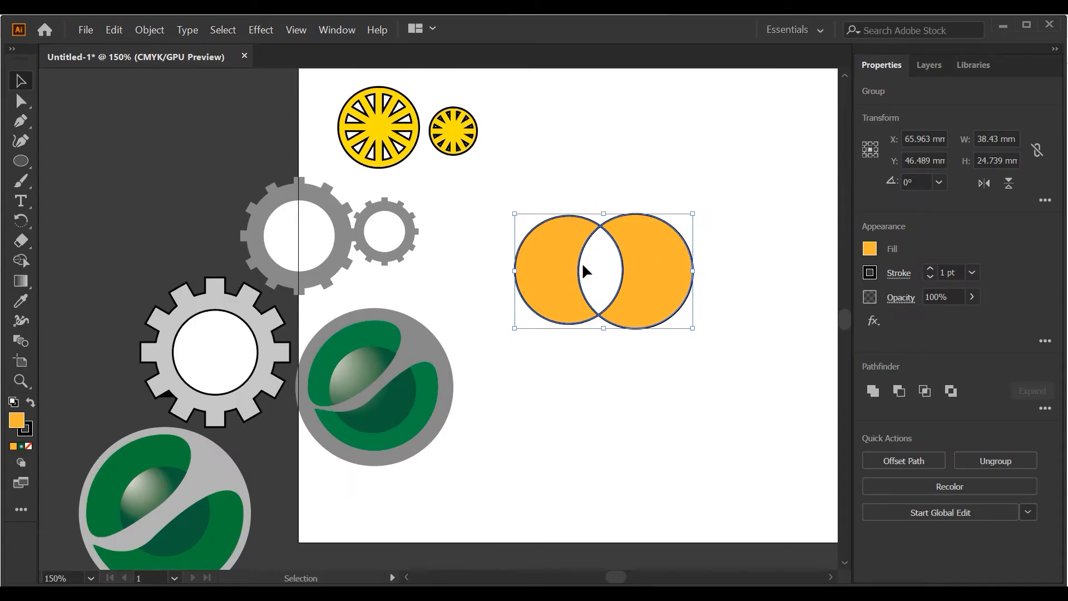
left_click(456, 187)
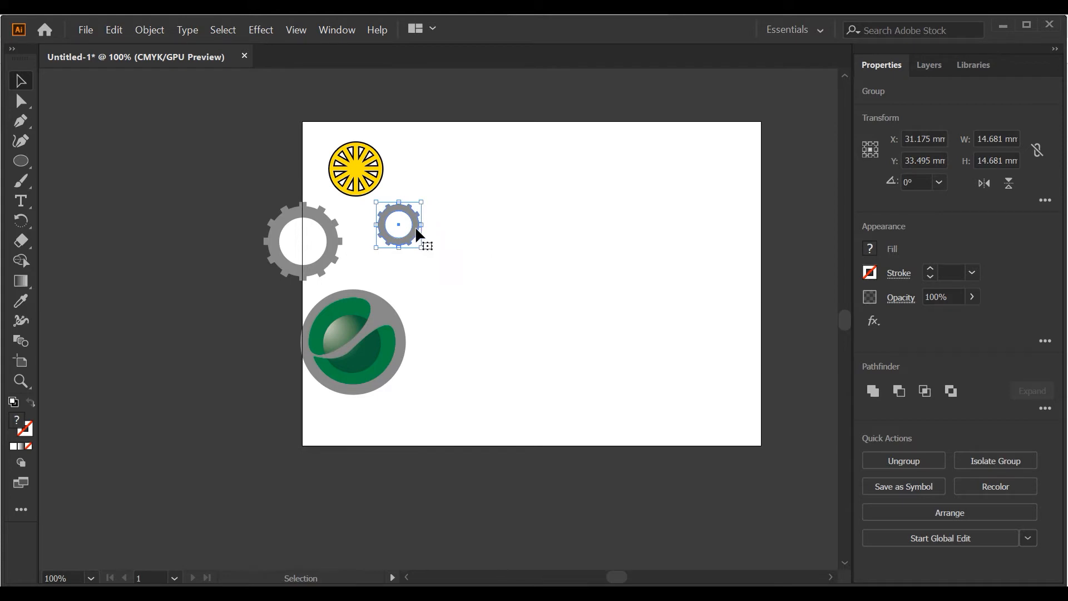
Move the small grey gear against the large grey gear so that their teeth meet
scroll(406, 220, "up", 3)
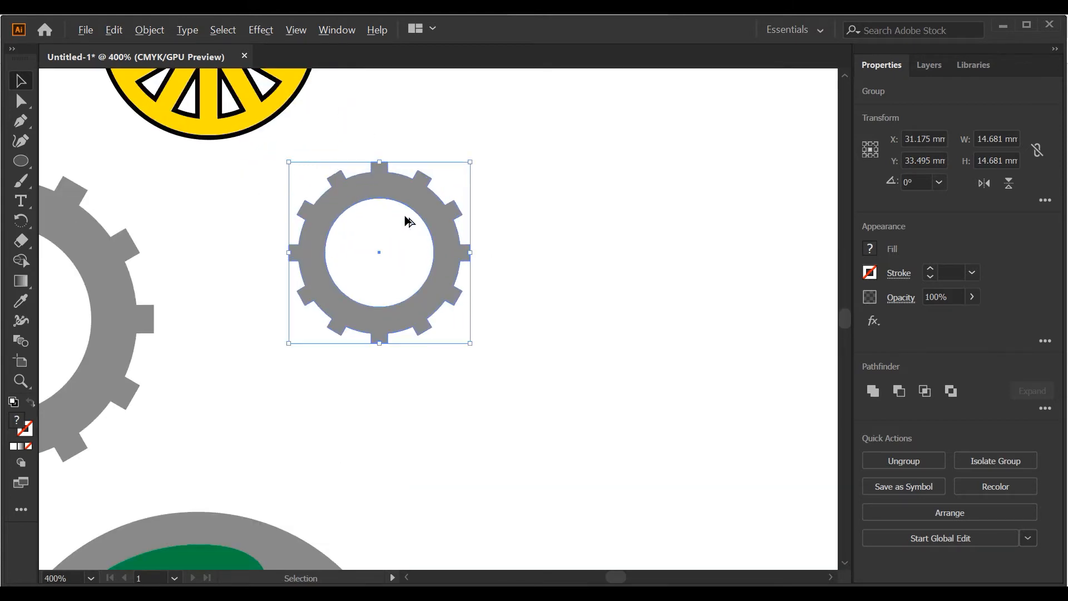
scroll(405, 220, "up", 2)
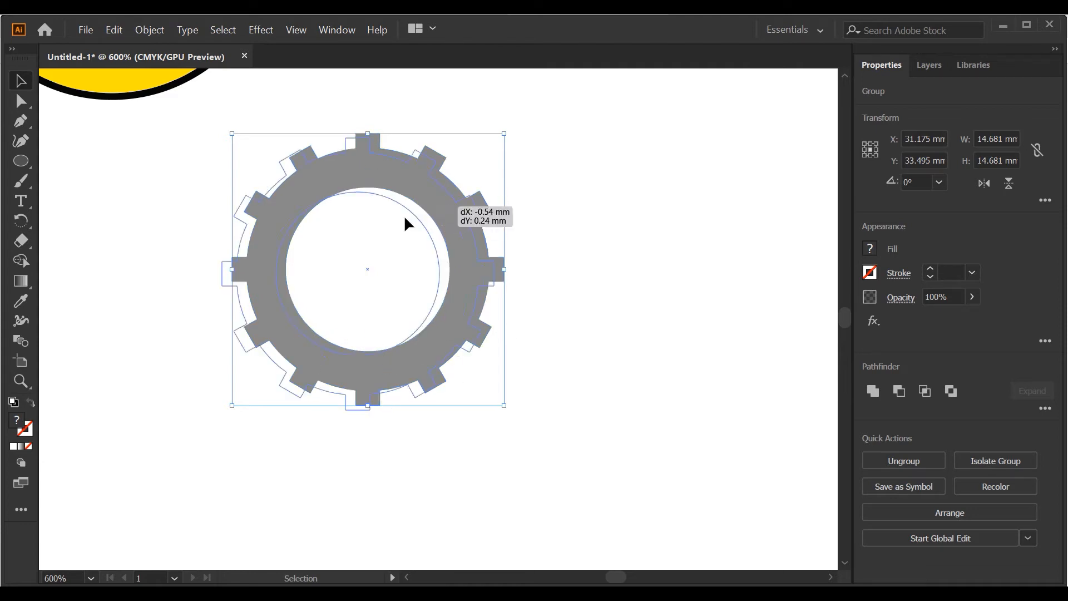
left_click_drag(439, 202, 207, 284)
scroll(285, 239, "down", 3)
left_click(182, 268)
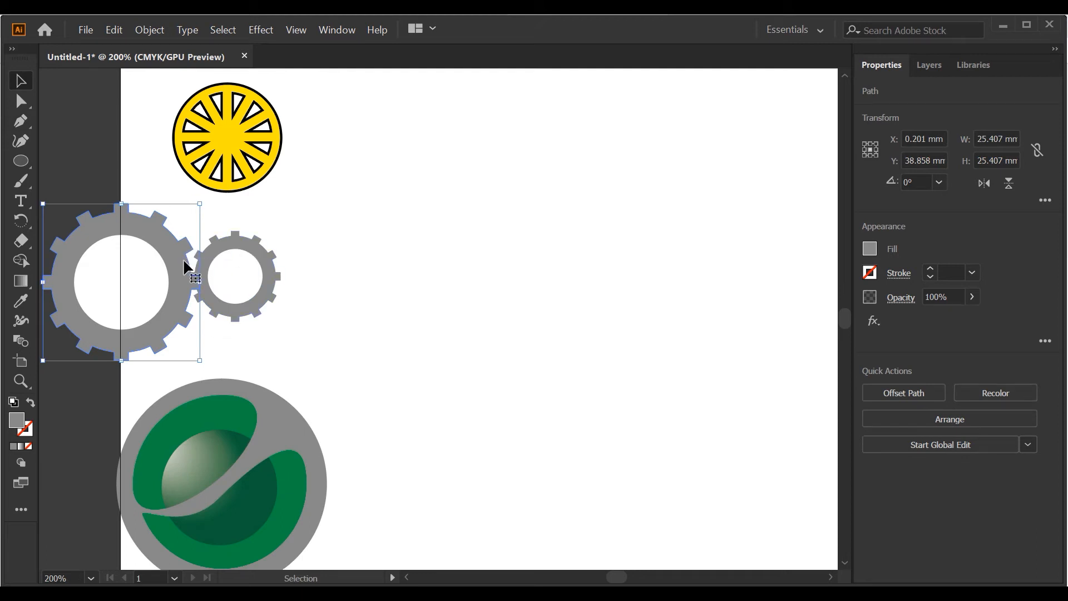
left_click(231, 252)
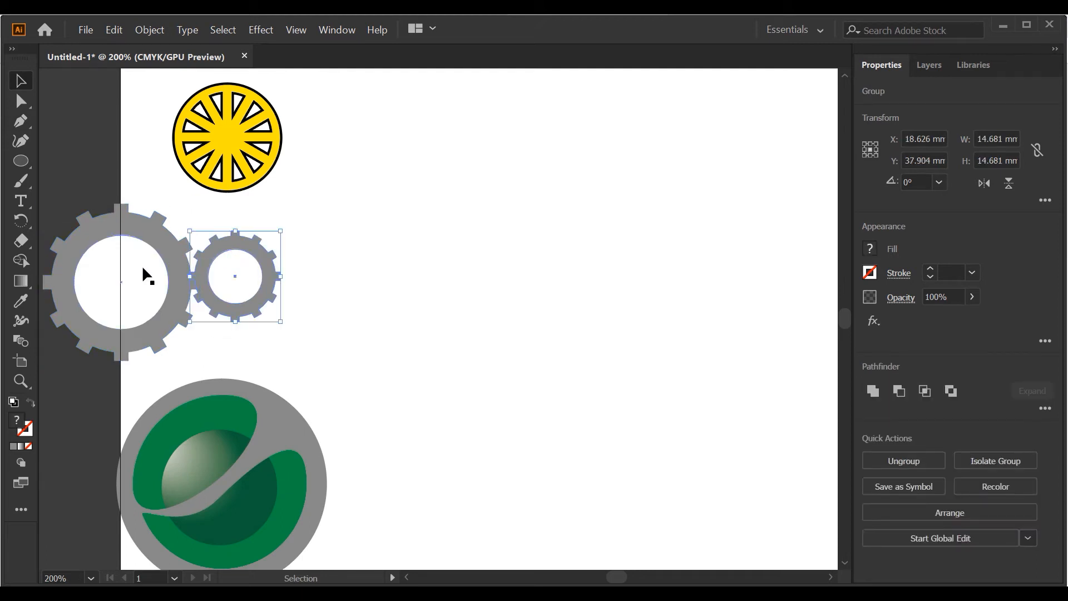
left_click(348, 241)
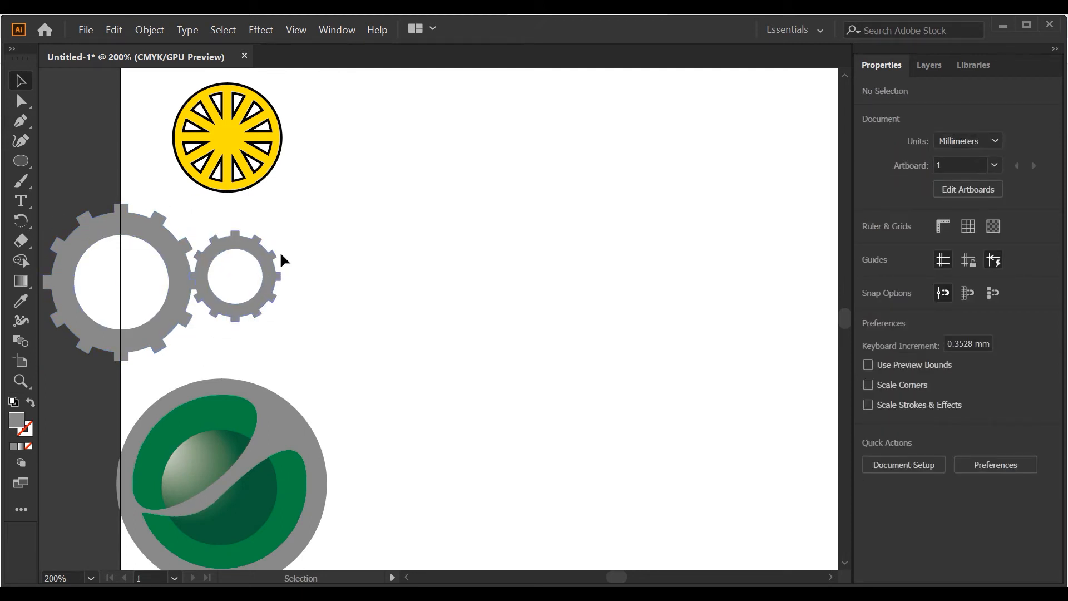
Draw a grey circle about 38.2 mm in diameter and a vertical rectangle of about 6.4 by 47.4 mm across it
left_click(21, 161)
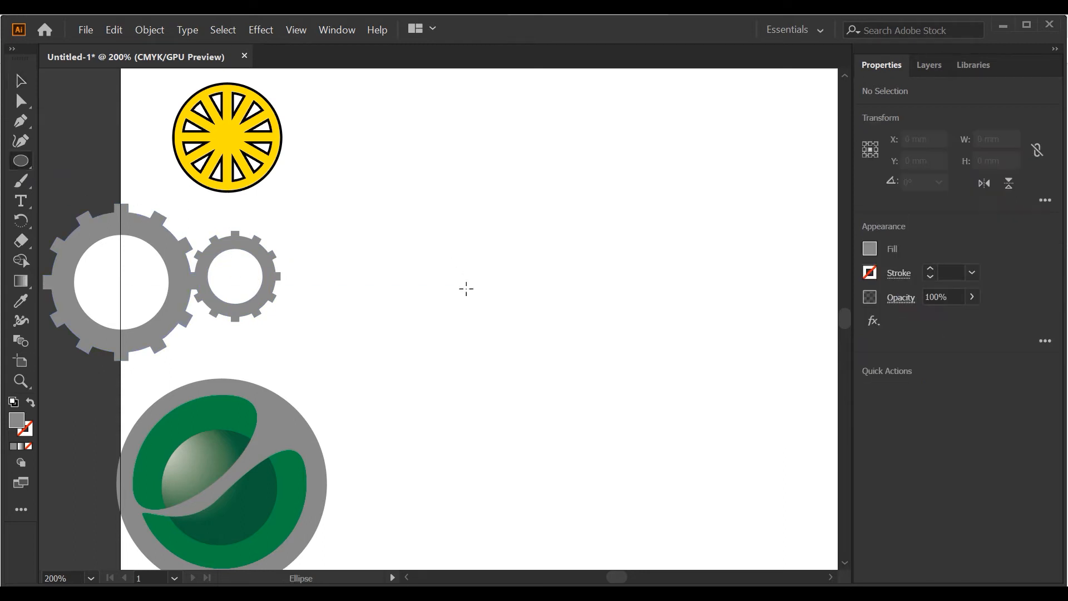
left_click_drag(499, 303, 618, 383)
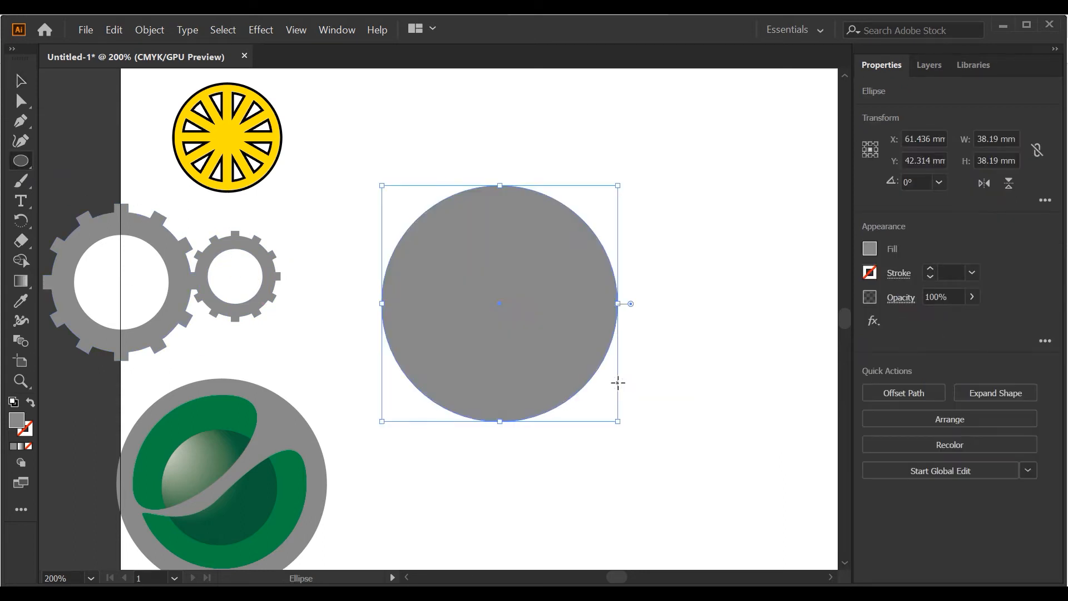
left_click(19, 163)
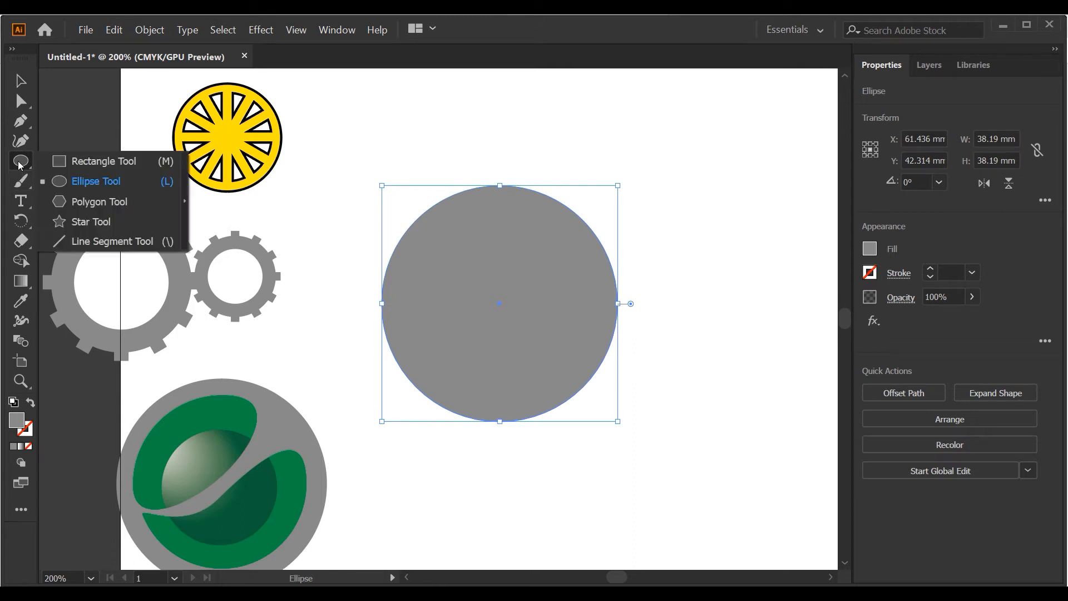
left_click(85, 162)
left_click_drag(470, 149, 509, 441)
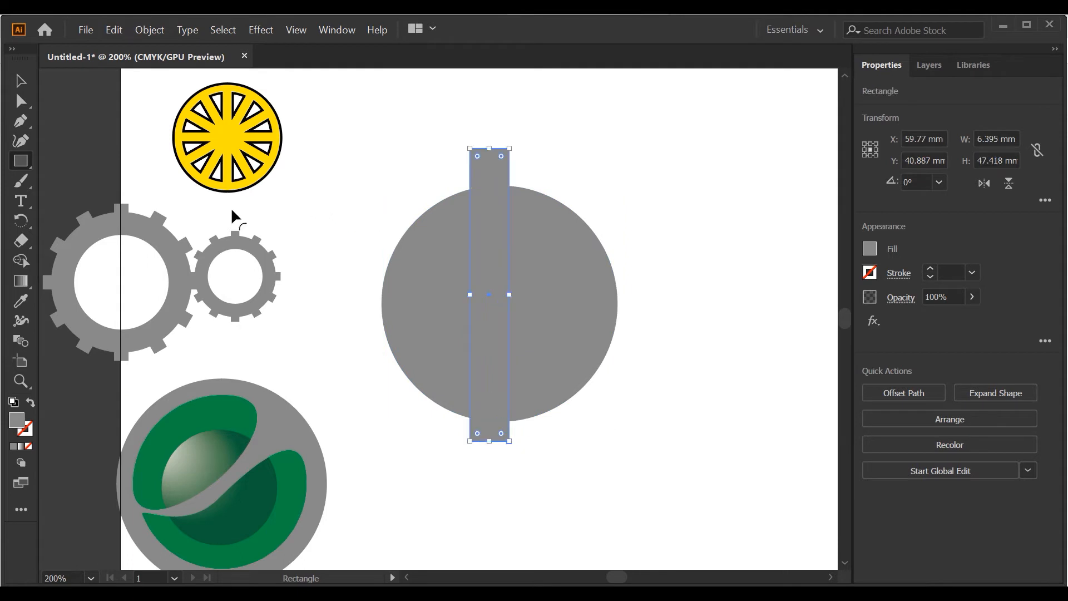
Centre the rectangle on the circle and give both shapes no fill and a 1 pt black stroke
left_click(28, 83)
left_click_drag(489, 168, 503, 175)
left_click_drag(424, 147, 742, 305)
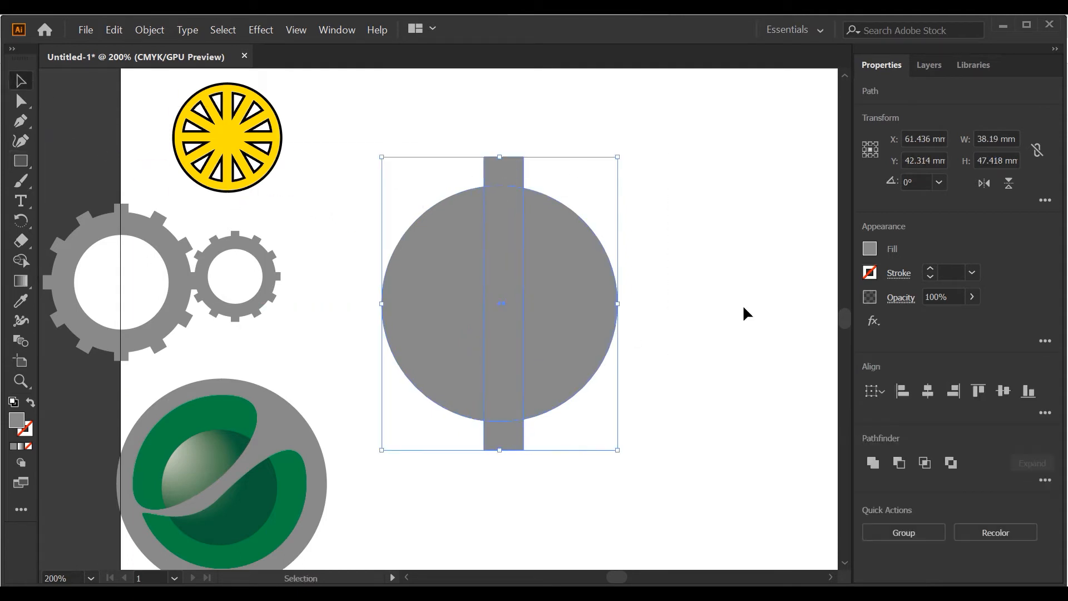
left_click(875, 247)
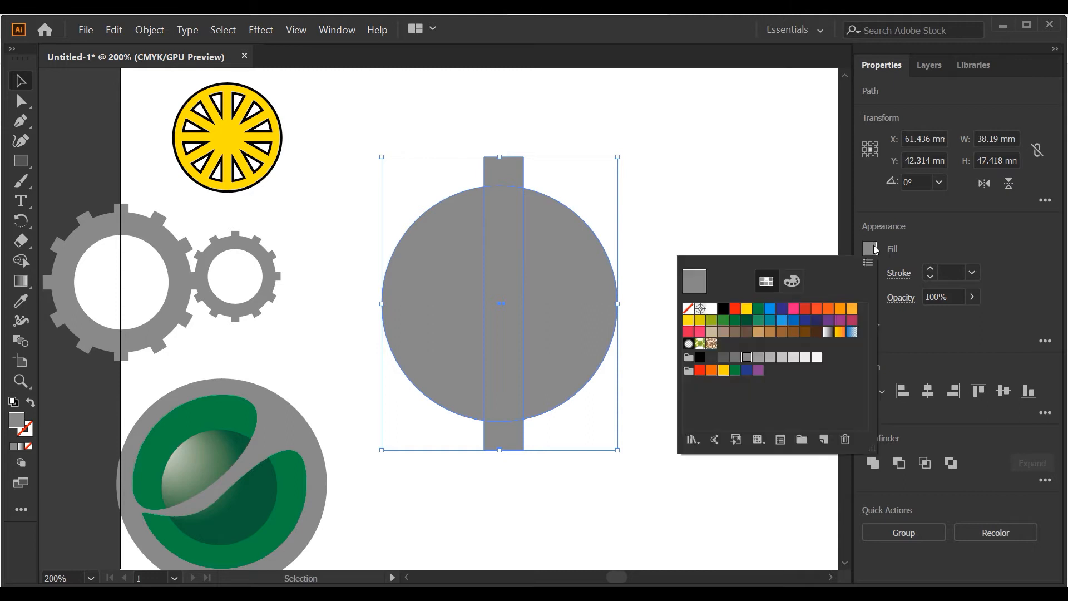
left_click(689, 308)
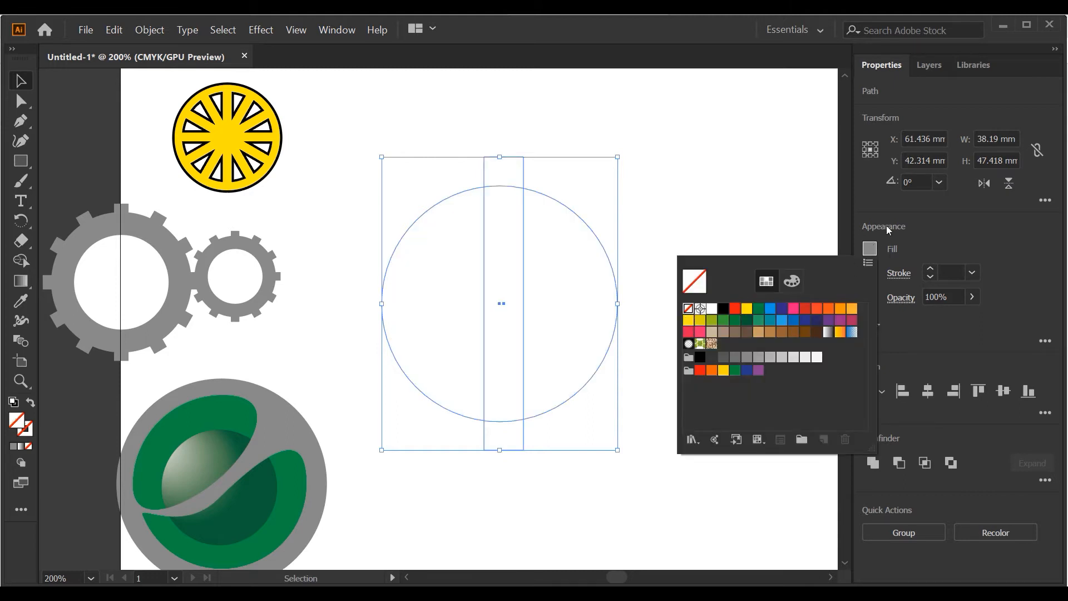
left_click(930, 270)
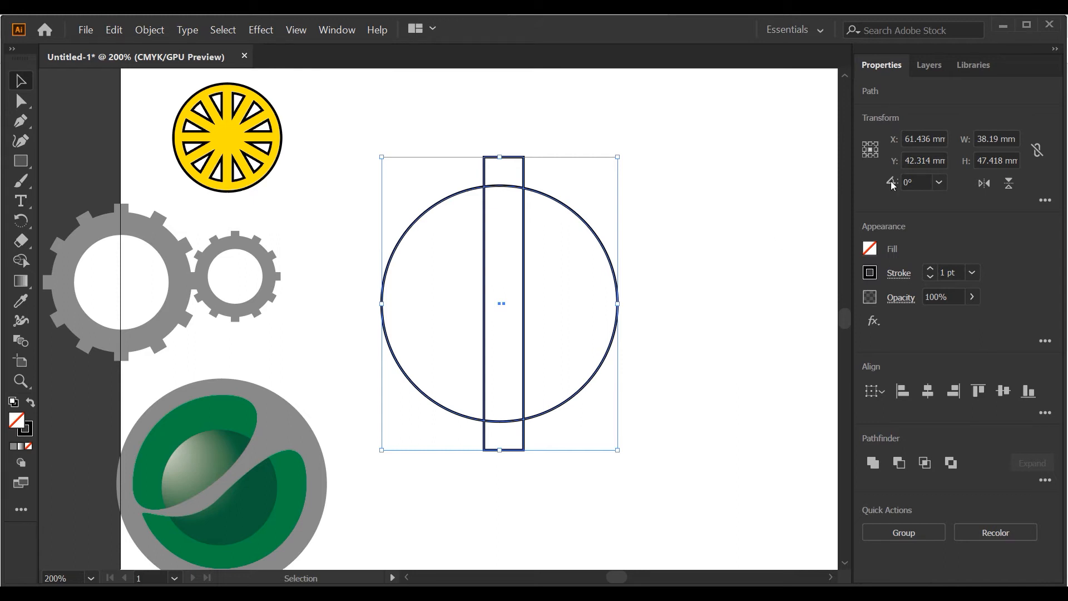
left_click(928, 391)
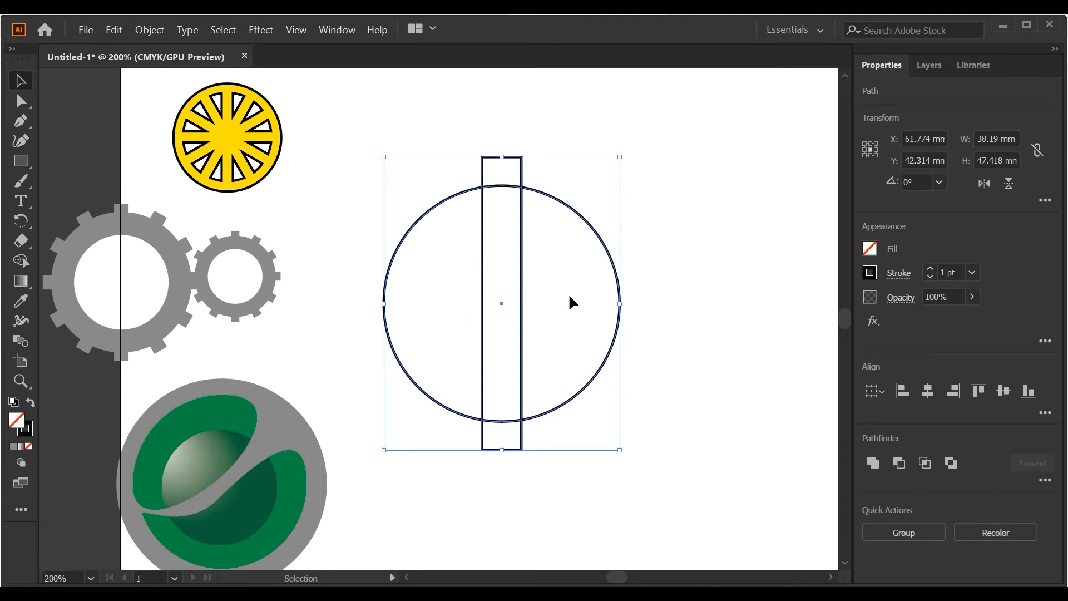
left_click(712, 257)
Place a copy of the rectangle directly beside the original and delete that copy
left_click(523, 268)
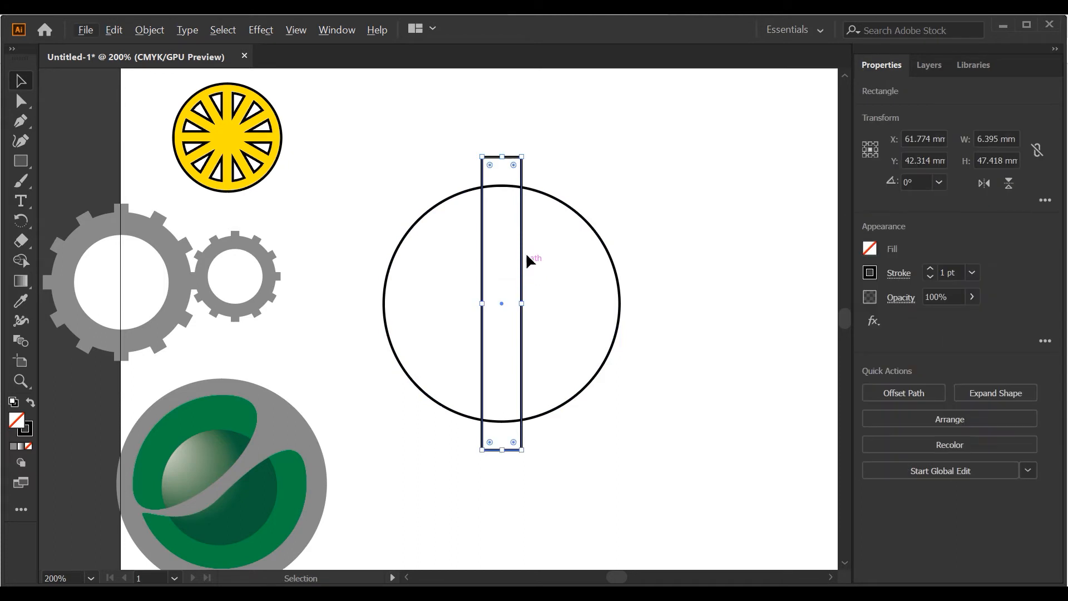
left_click_drag(524, 253, 564, 254)
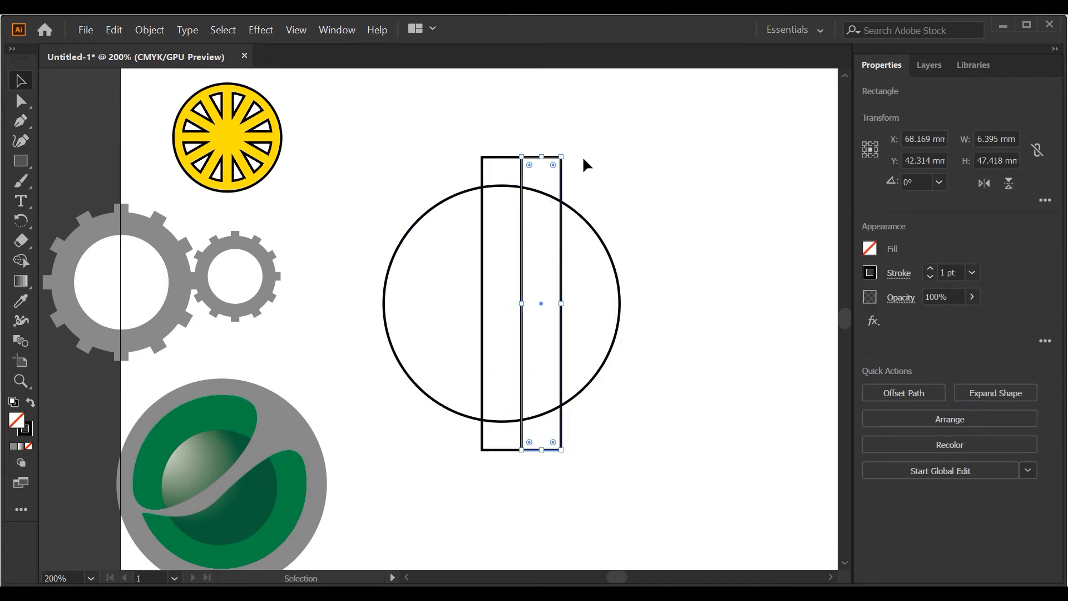
left_click_drag(572, 152, 598, 187)
key("Delete")
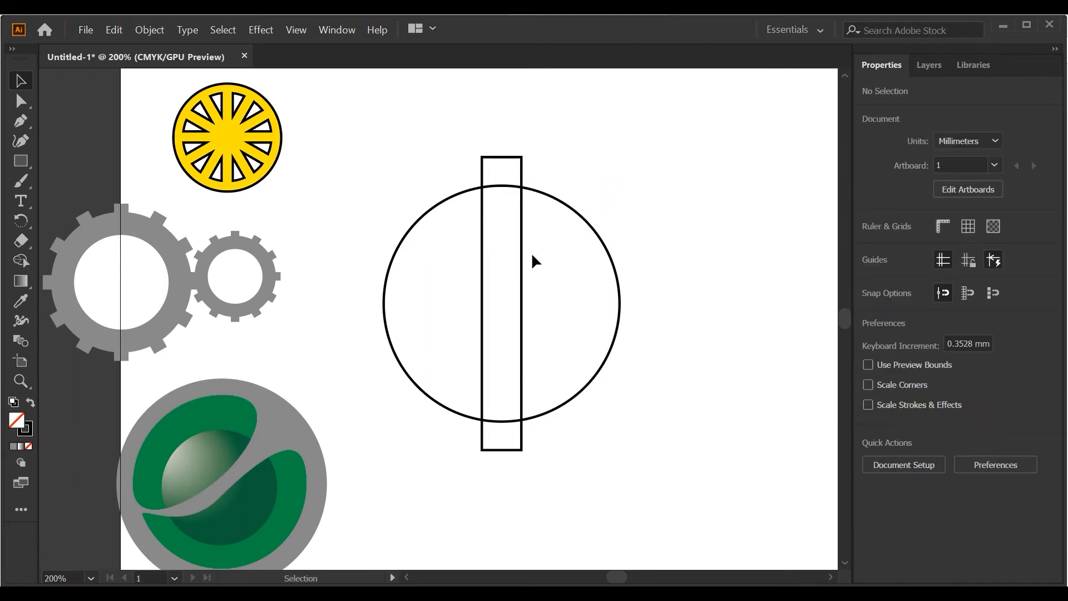
Make a copy of the vertical rectangle rotated by 30° about its centre
left_click(522, 278)
right_click(522, 272)
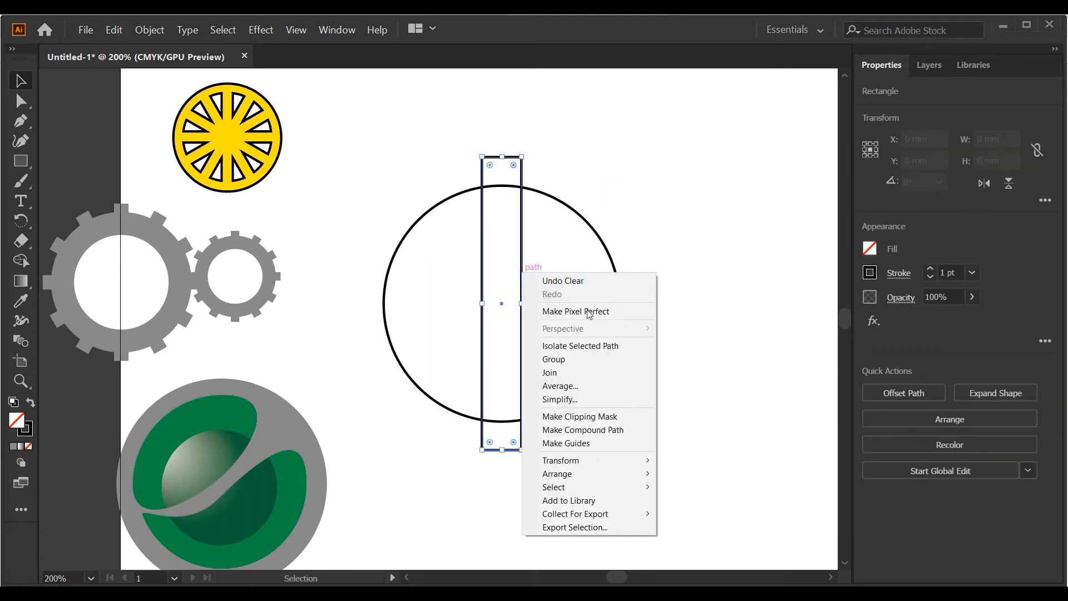
mouse_move(622, 461)
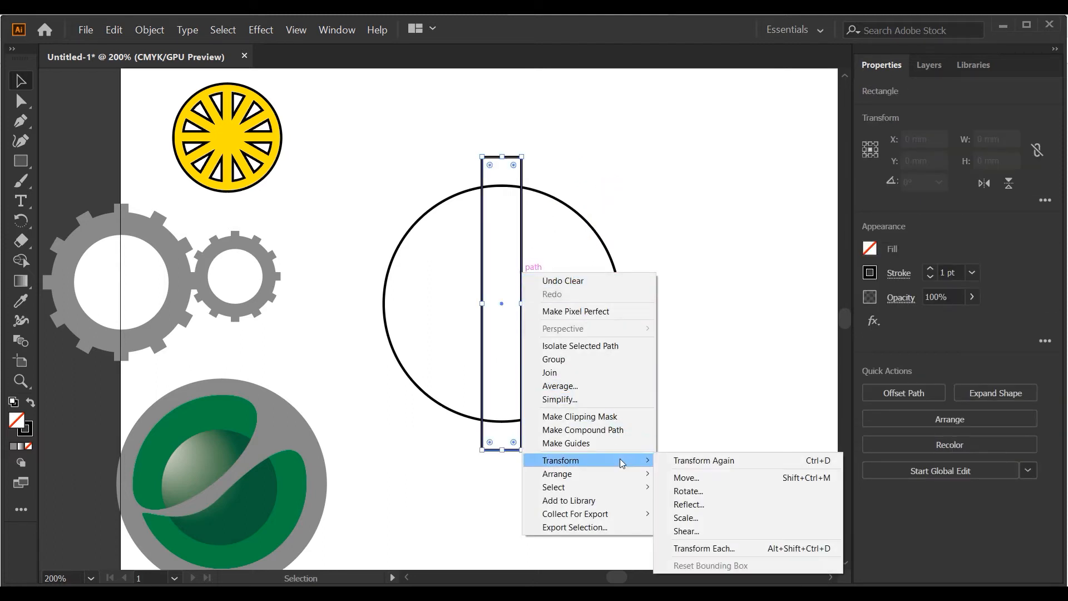
left_click(703, 492)
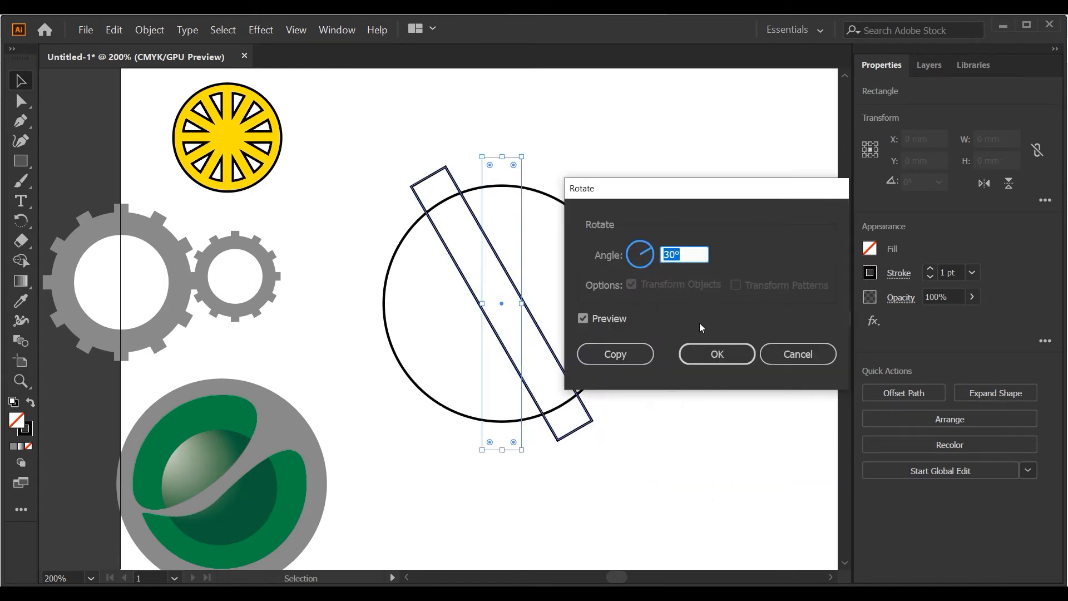
left_click(623, 354)
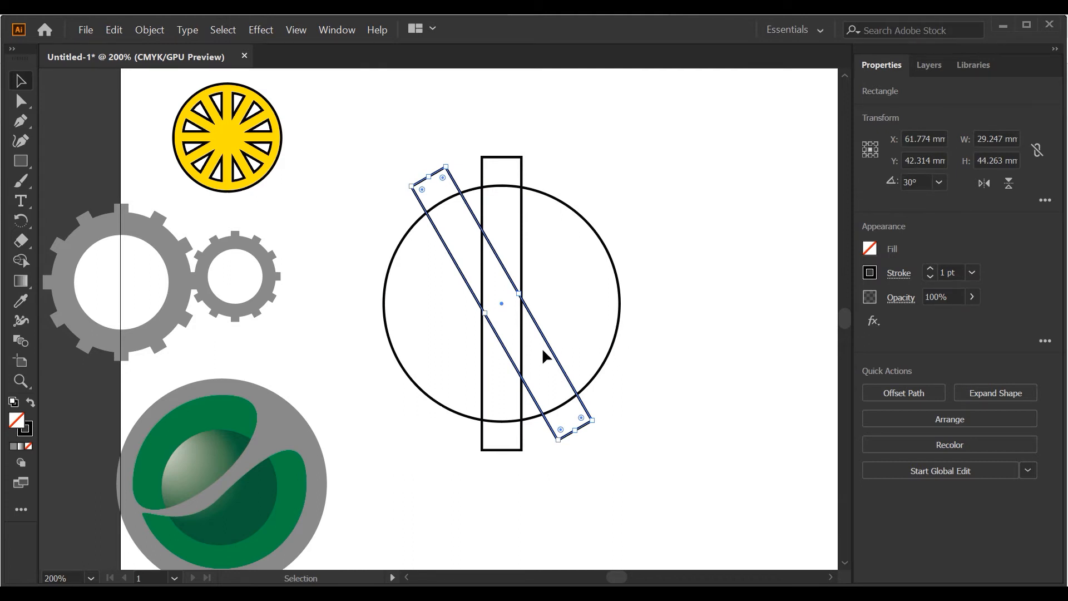
Repeat the 30° rotated copy until the rectangles are spread evenly all around the circle
key("a")
key("ctrl+d")
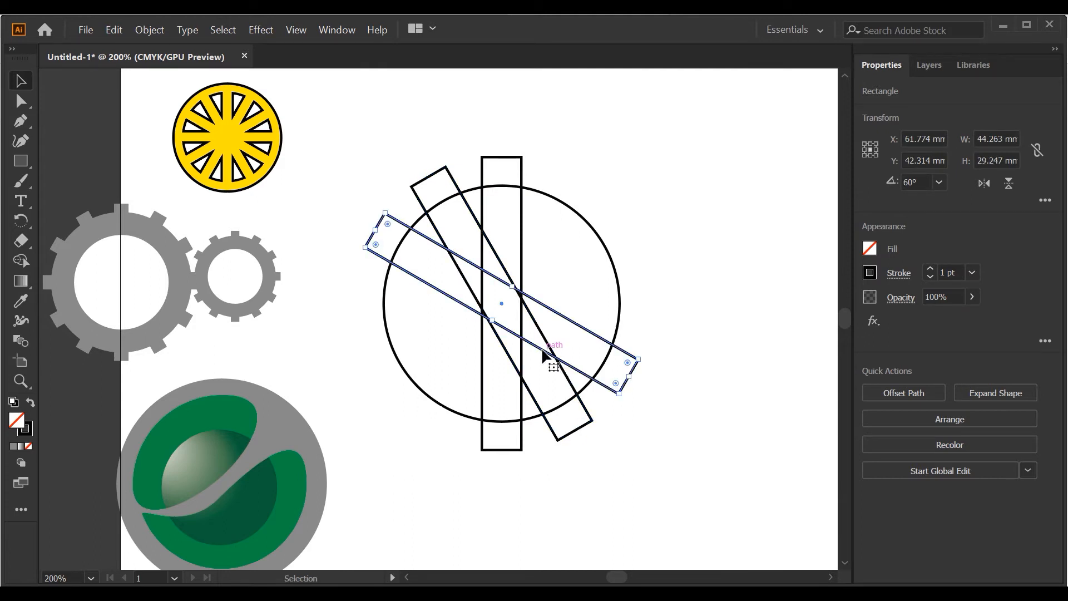
key("ctrl")
key("ctrl+d")
key("ctrl+d")
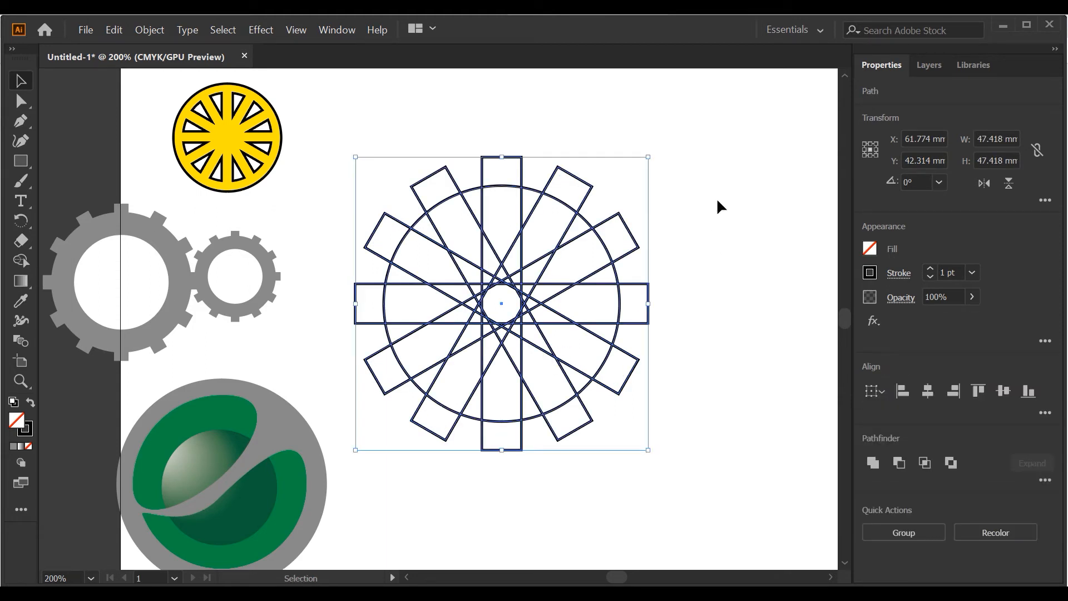
Merge the circle and all the rectangles into one gear outline with the Pathfinder Unite operation
left_click(717, 207)
left_click_drag(402, 210, 689, 466)
left_click(878, 465)
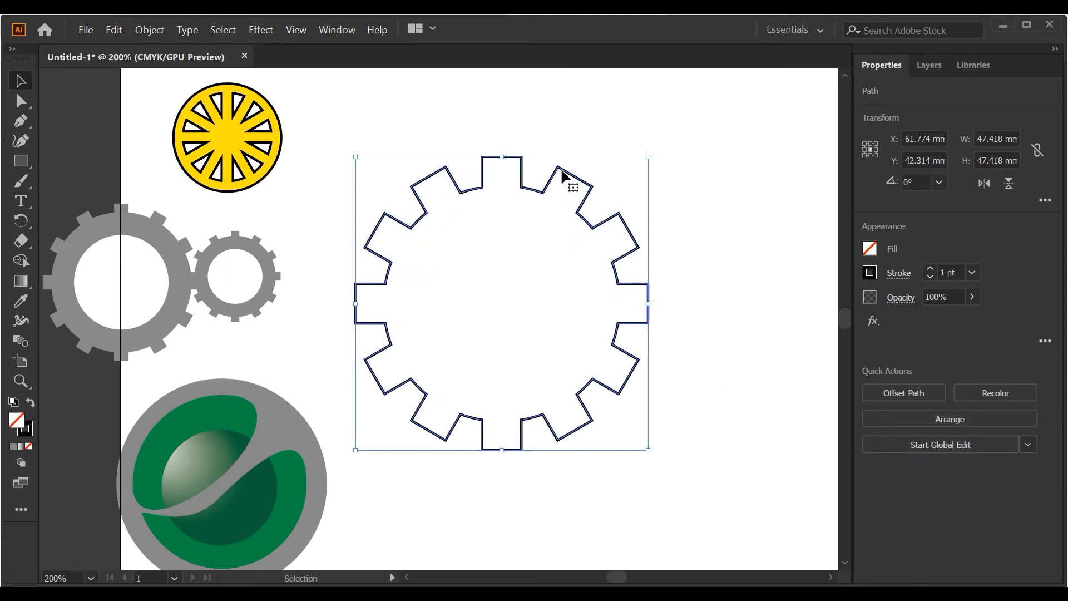
left_click(737, 233)
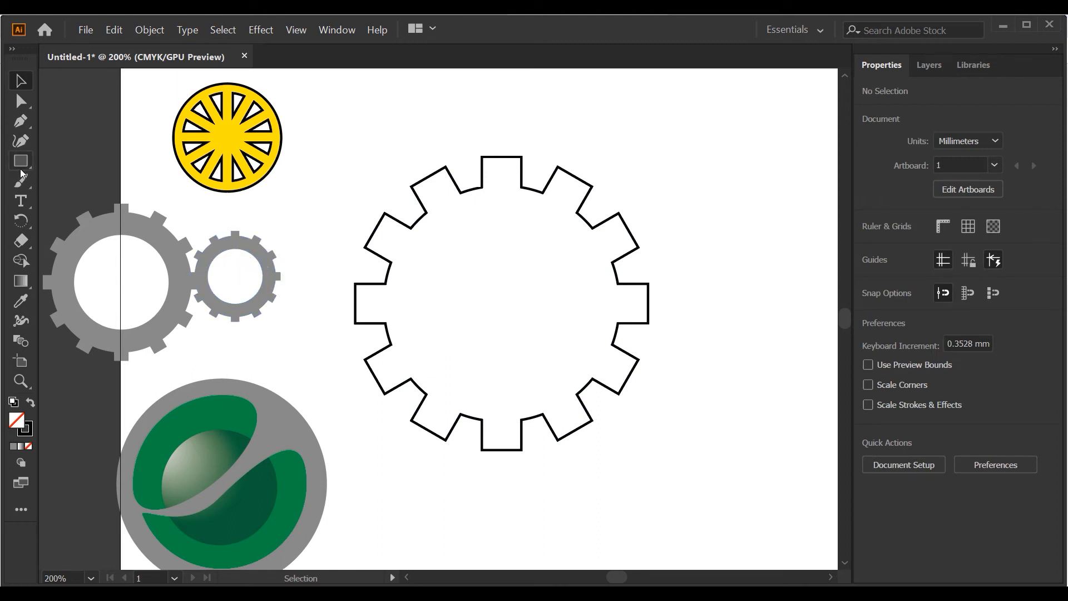
Draw a circle about 26.9 mm in diameter from the gear's centre
left_click_drag(25, 165, 92, 179)
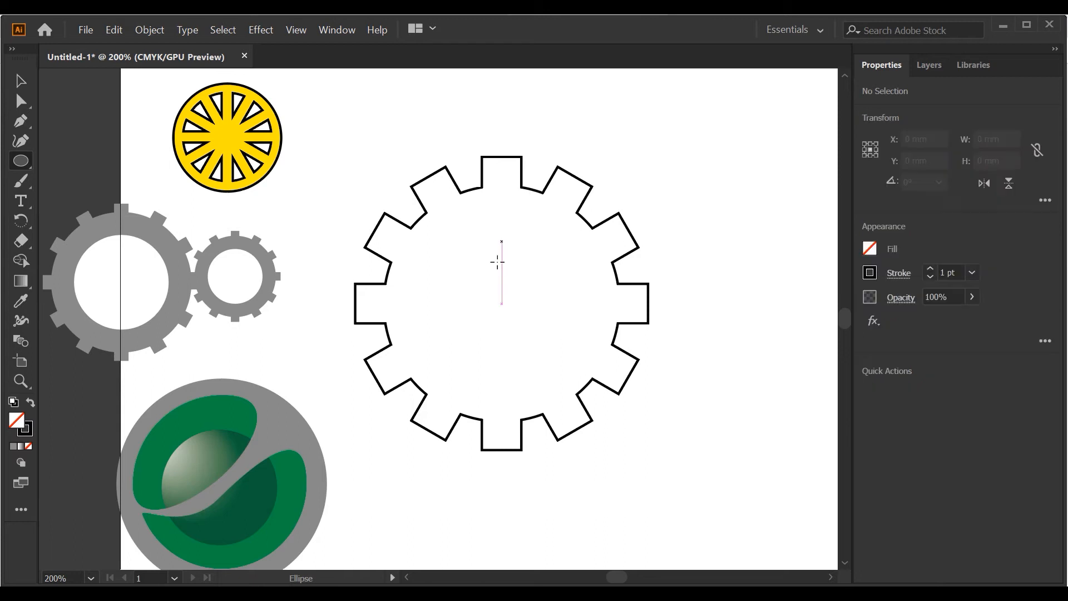
left_click_drag(502, 303, 584, 380)
key("v")
Fill the gear outline with light grey
left_click(587, 194)
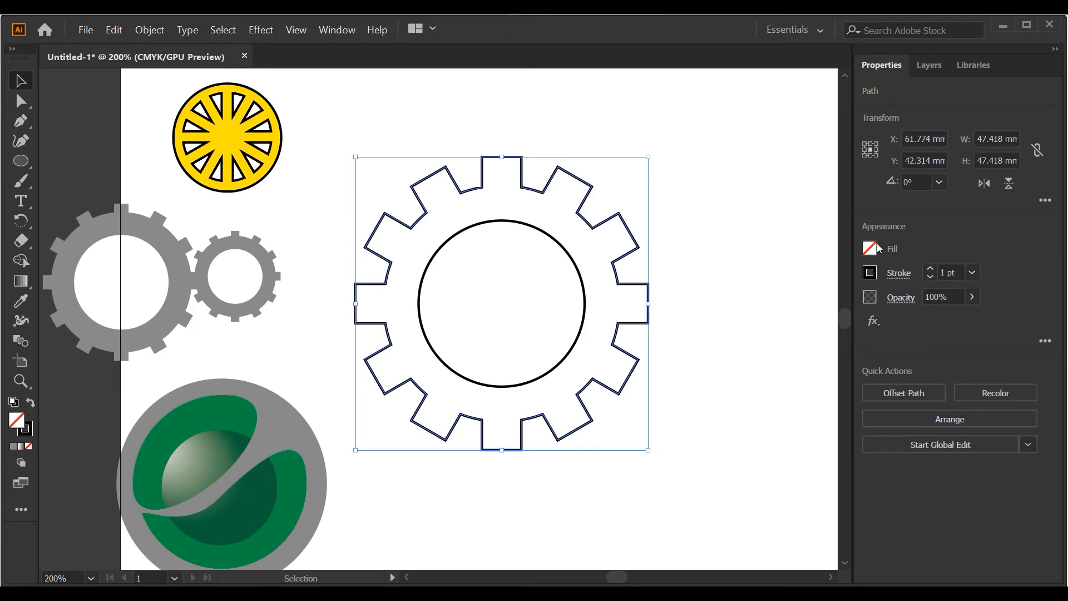
left_click(870, 248)
left_click(777, 360)
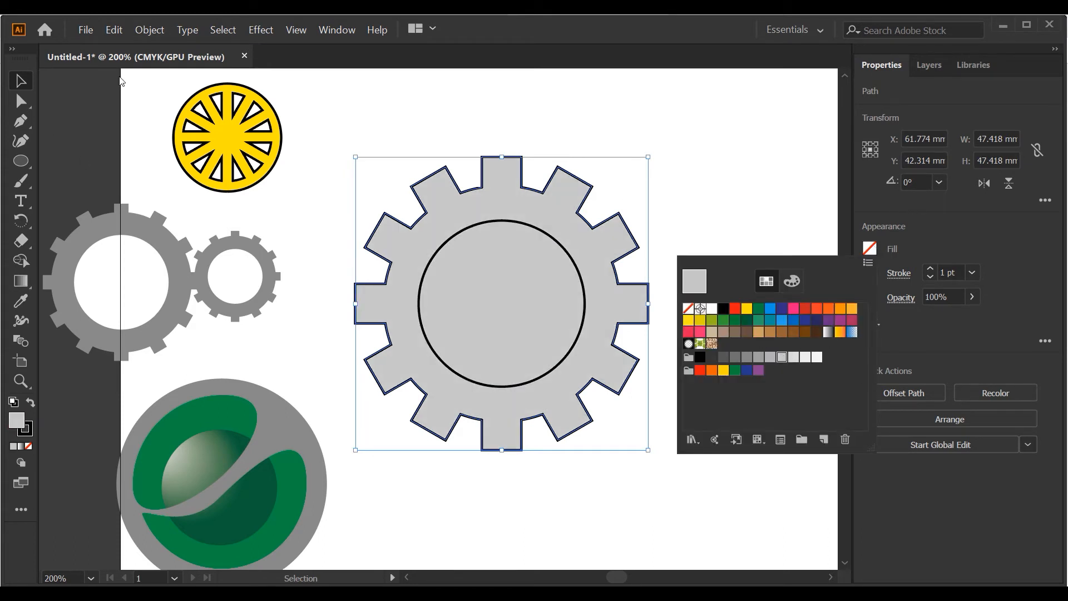
key("Escape")
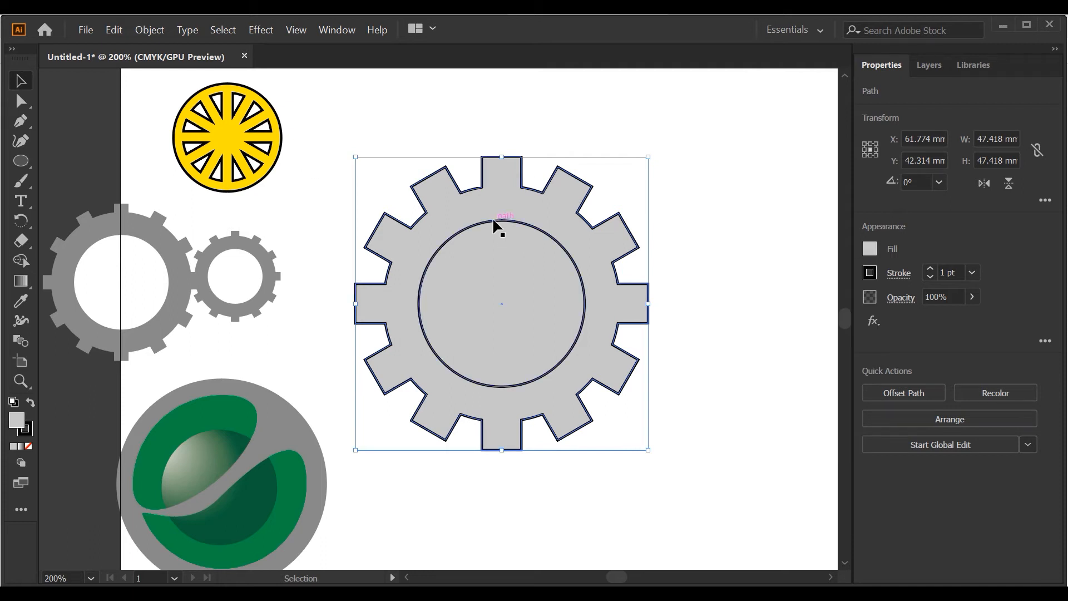
Fill the inner circle of the gear with white
left_click(494, 221)
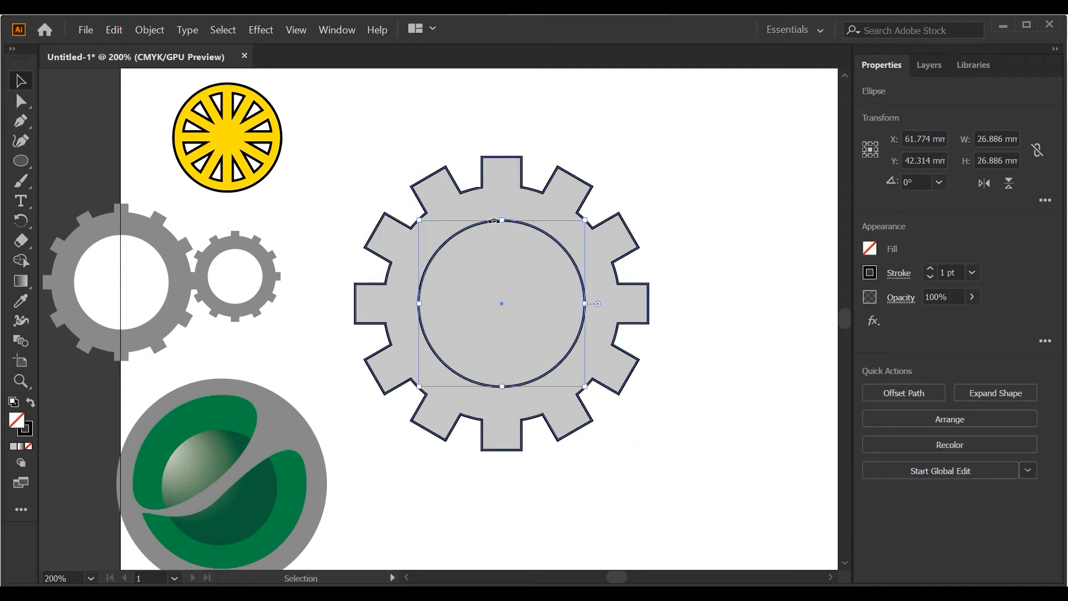
left_click(871, 249)
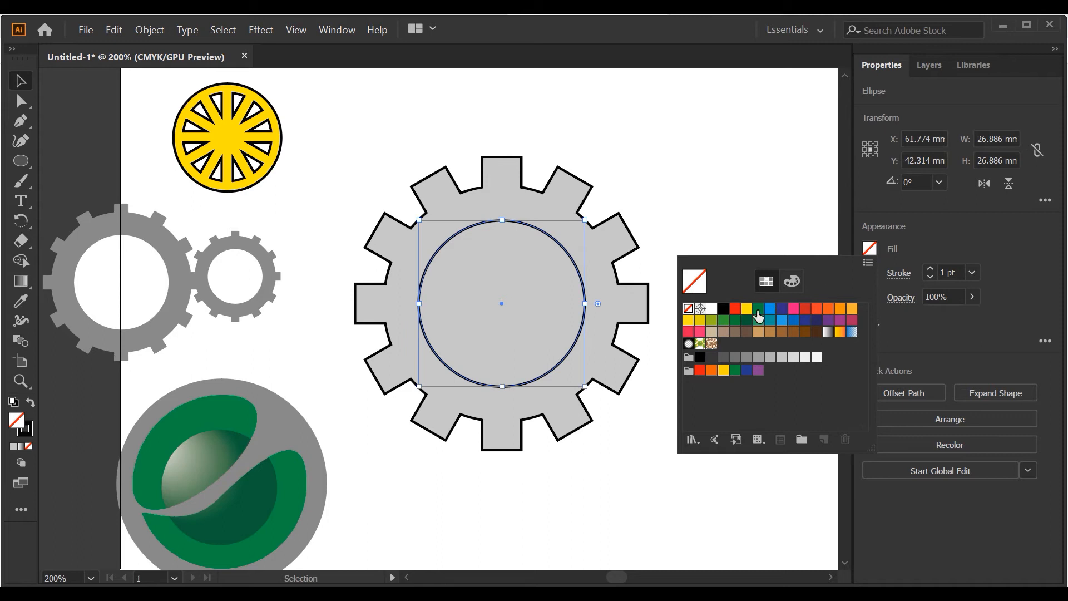
left_click(712, 309)
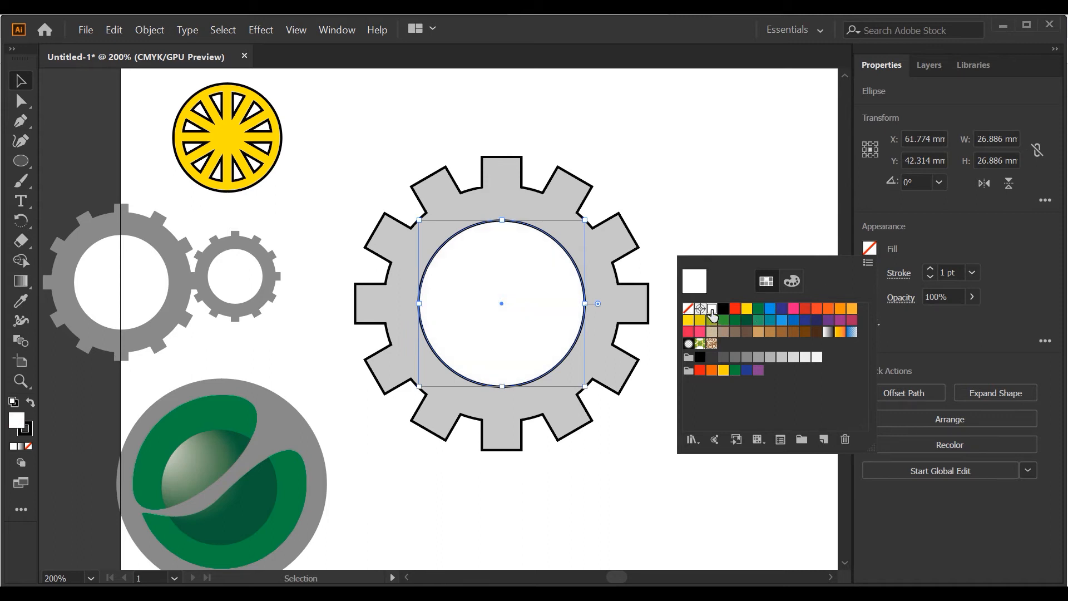
left_click(611, 139)
Scale down the light grey gear together with its inner circle and move it off the artboard beside the green logo
left_click(345, 156)
left_click(594, 354)
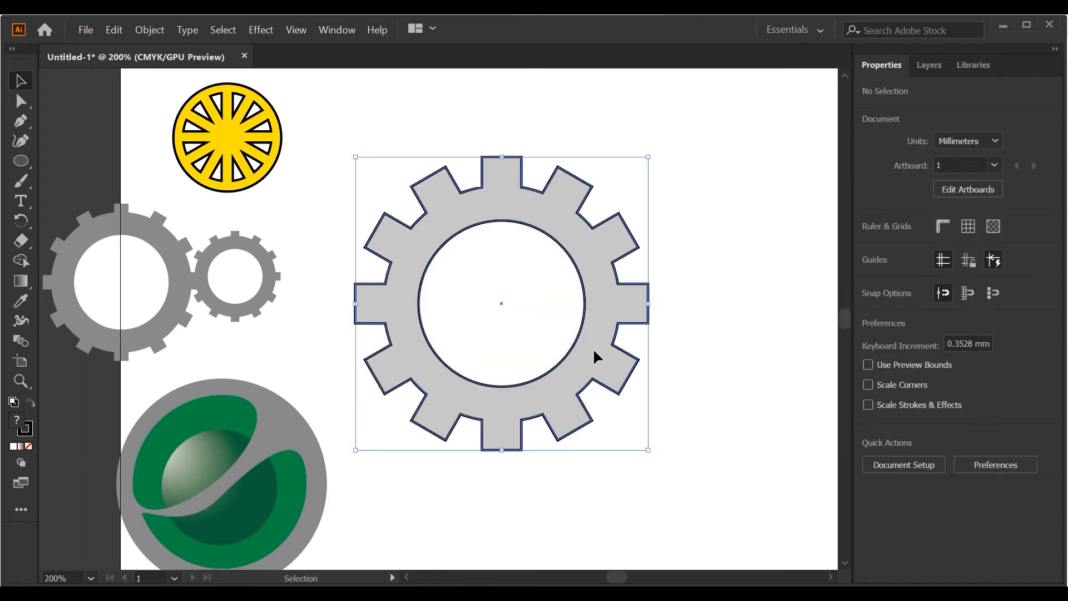
left_click(461, 129)
left_click(561, 257)
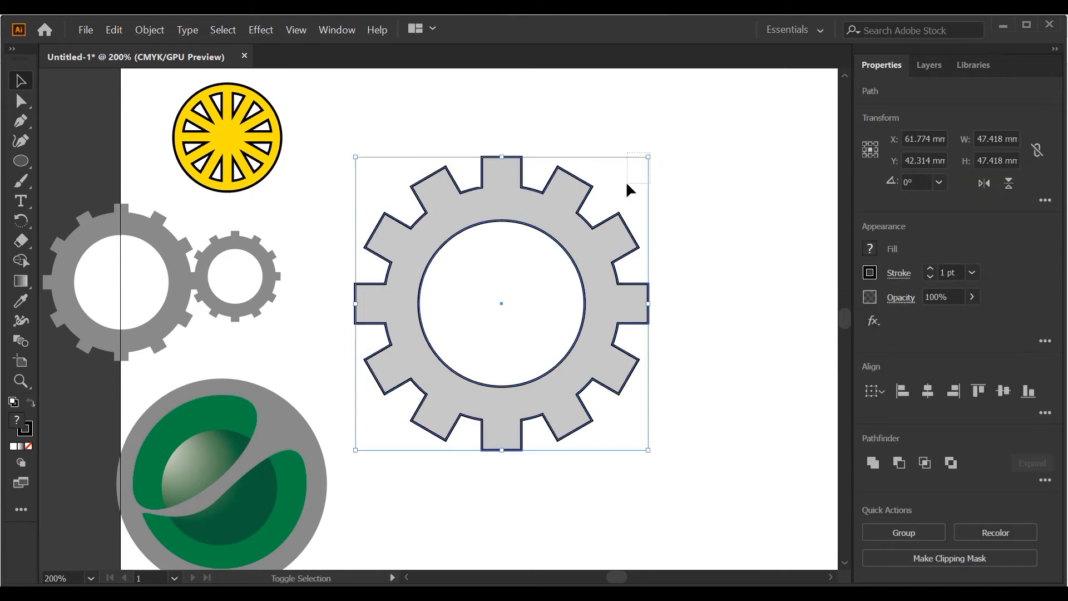
left_click_drag(647, 156, 601, 199)
left_click_drag(547, 230, 281, 305)
scroll(508, 247, "down", 2)
left_click(534, 251)
key("Delete")
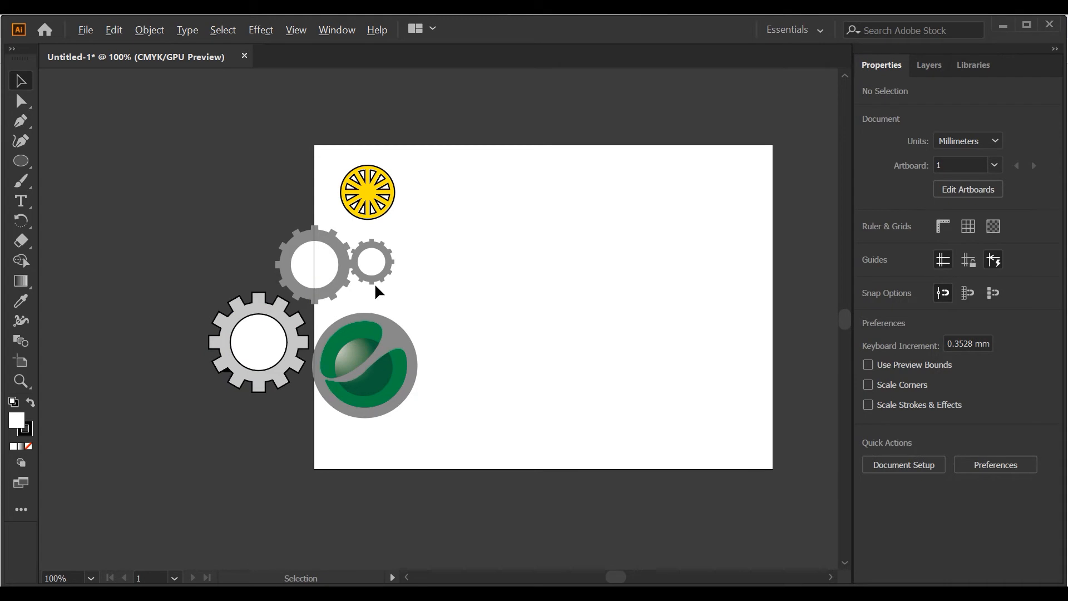
Draw a circle about 35.8 mm in diameter on the empty artboard area and a vertical rectangle about 46.3 mm tall across it
scroll(391, 261, "up", 2)
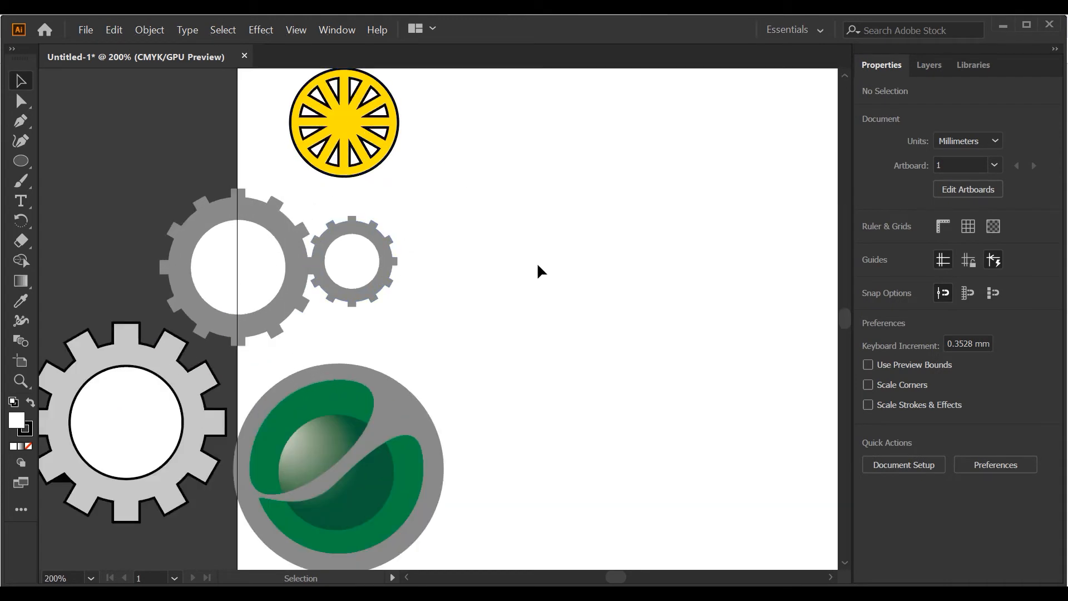
scroll(539, 265, "right", 1)
key("l")
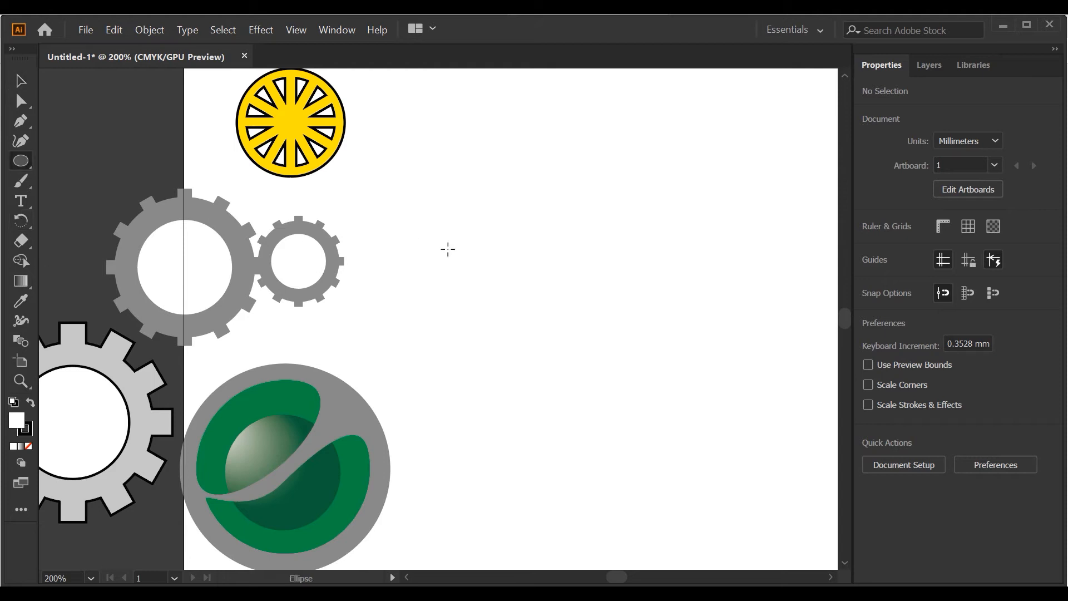
left_click_drag(542, 303, 654, 397)
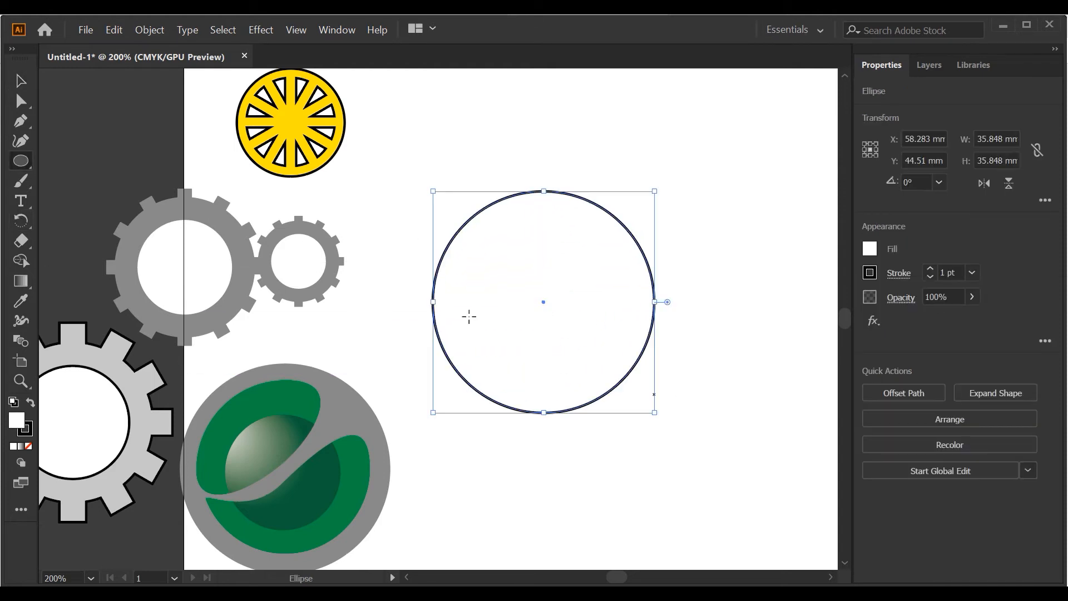
left_click(23, 164)
left_click(66, 163)
left_click_drag(525, 158, 565, 443)
Align the new circle and rectangle on their horizontal and vertical centres
left_click(20, 81)
left_click_drag(393, 137, 605, 292)
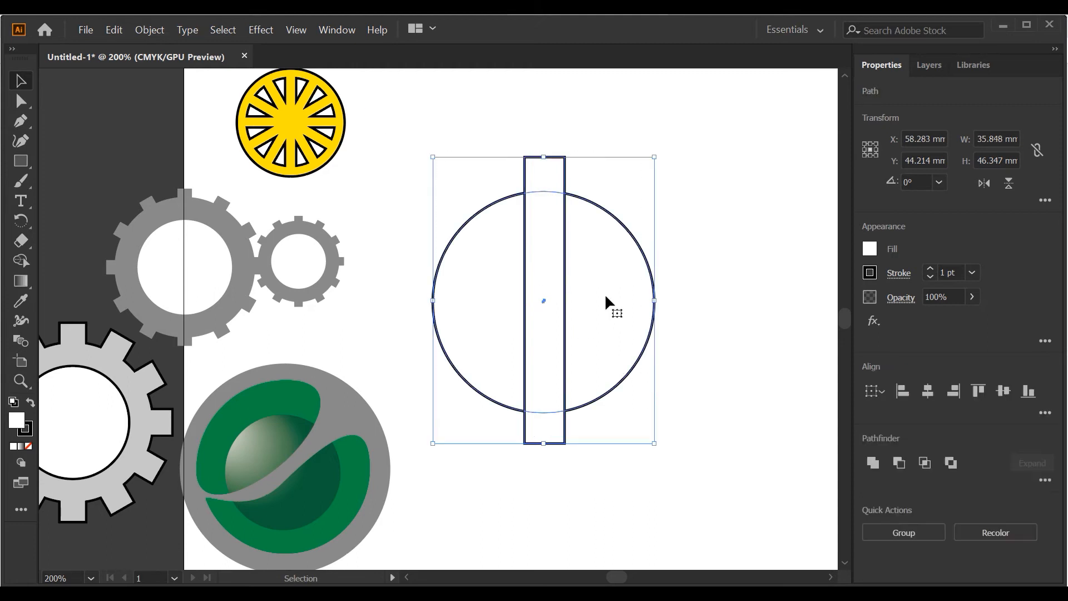
left_click(927, 391)
left_click(1003, 391)
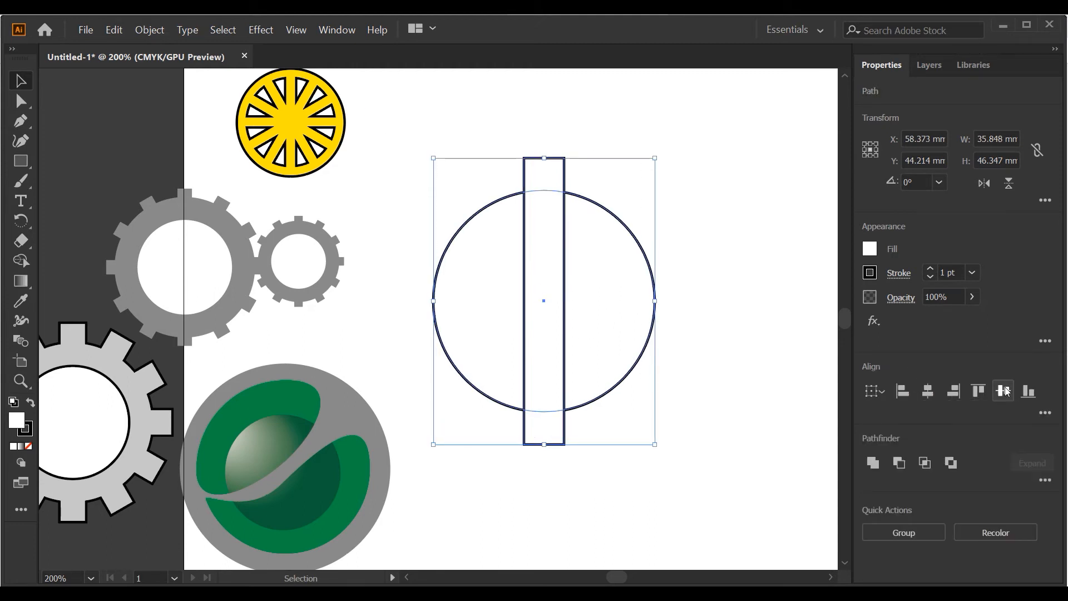
left_click(758, 294)
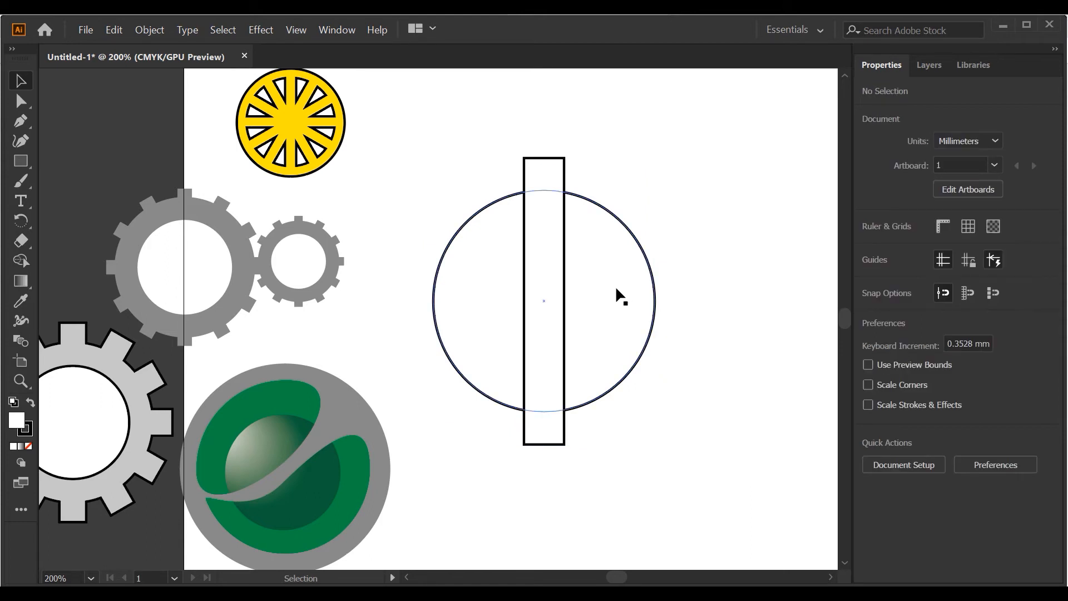
Copy the rectangle rotated by 30° and repeat the rotated copy until six rectangles cross evenly over the circle
right_click(563, 289)
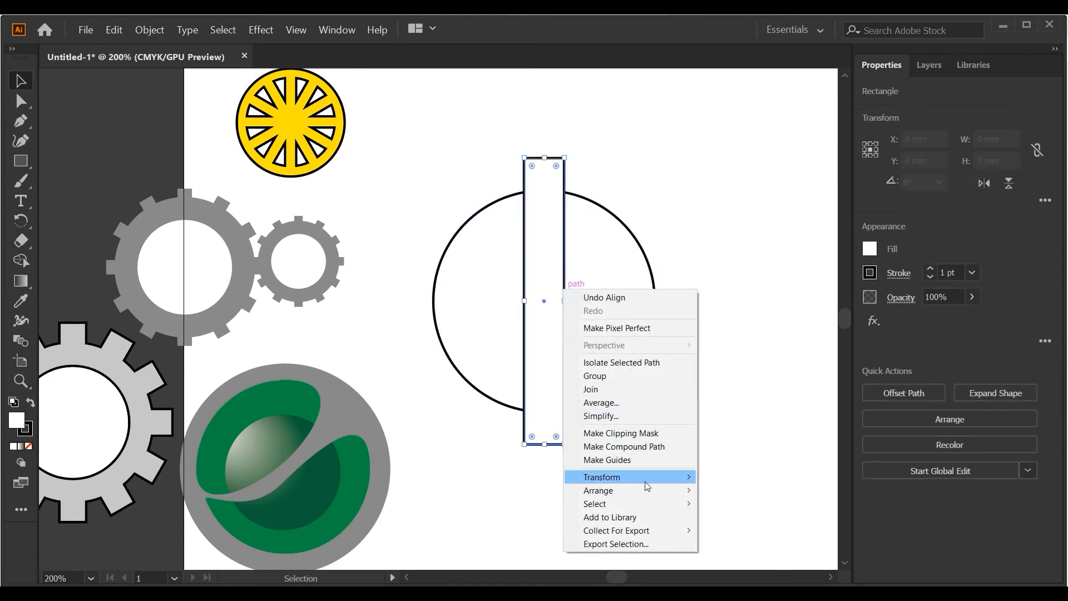
mouse_move(646, 483)
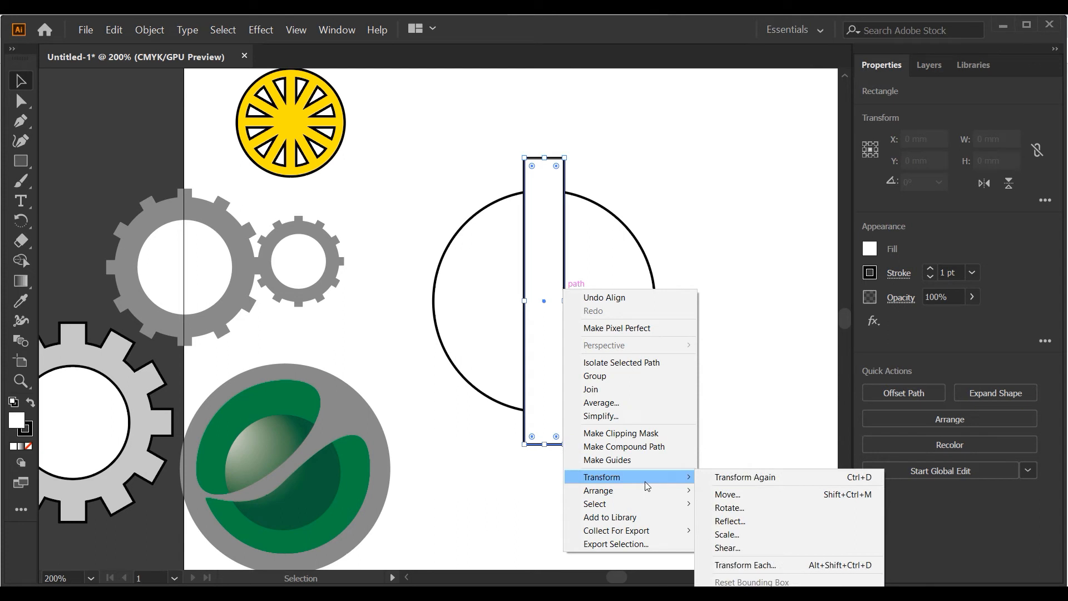
left_click(727, 508)
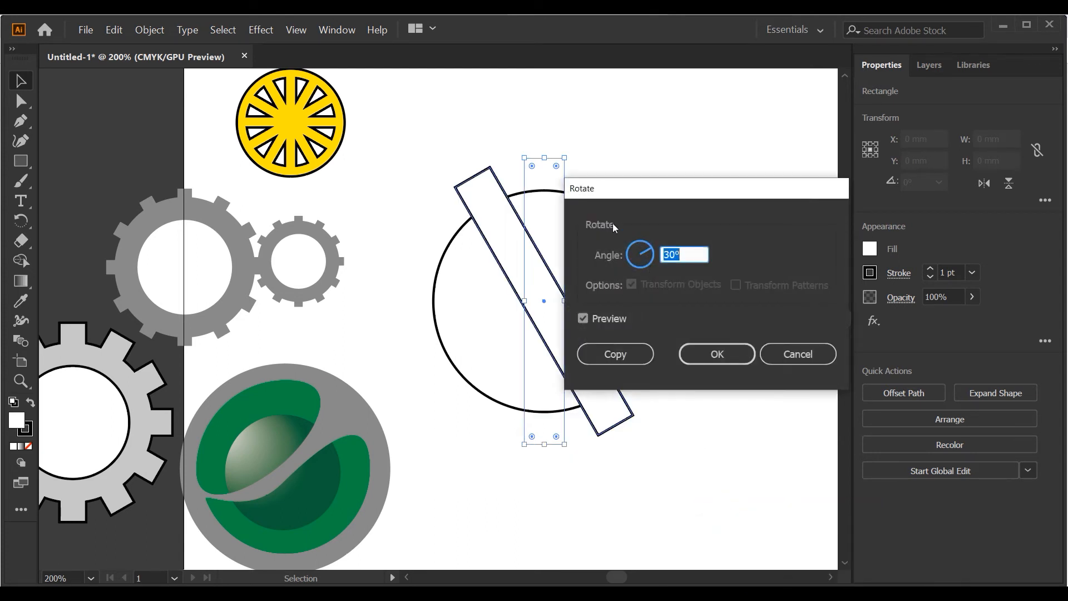
left_click(637, 353)
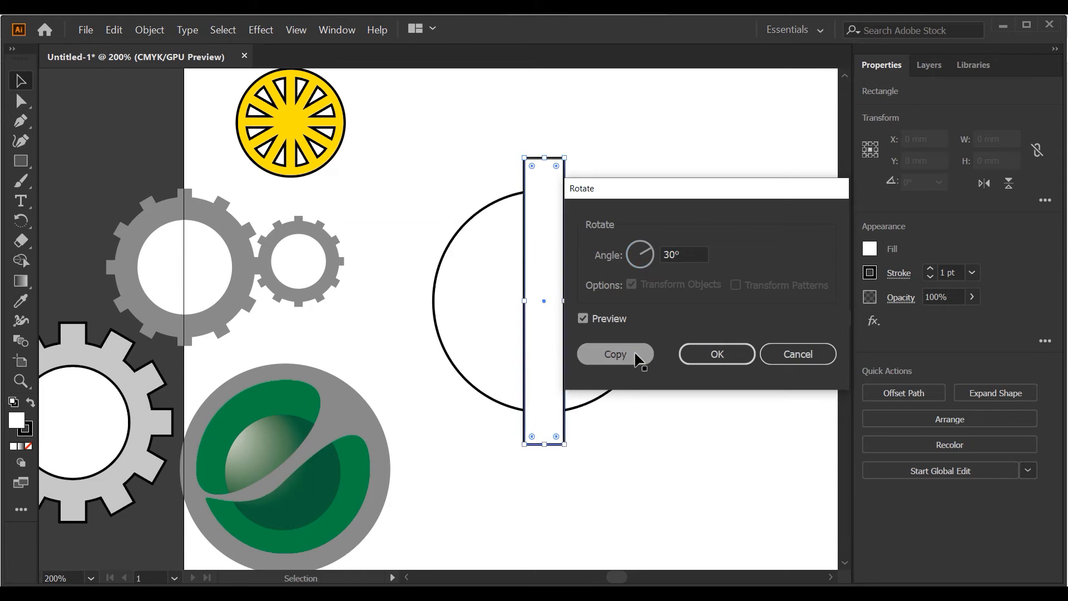
key("a")
key("ctrl+d")
key("ctrl+d")
key("ctrl+d")
key("ctrl+d")
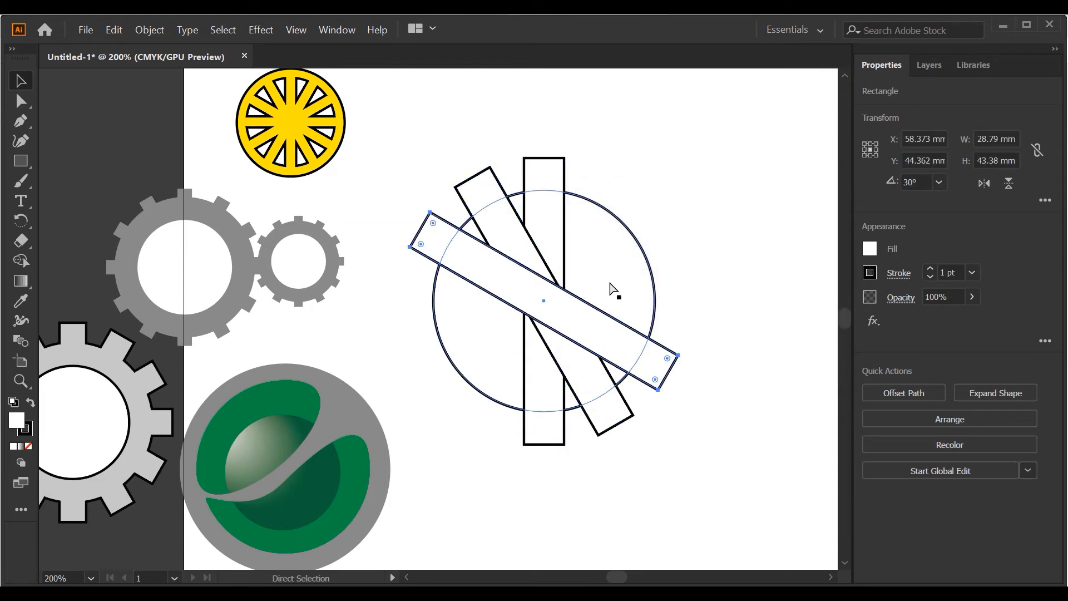
key("v")
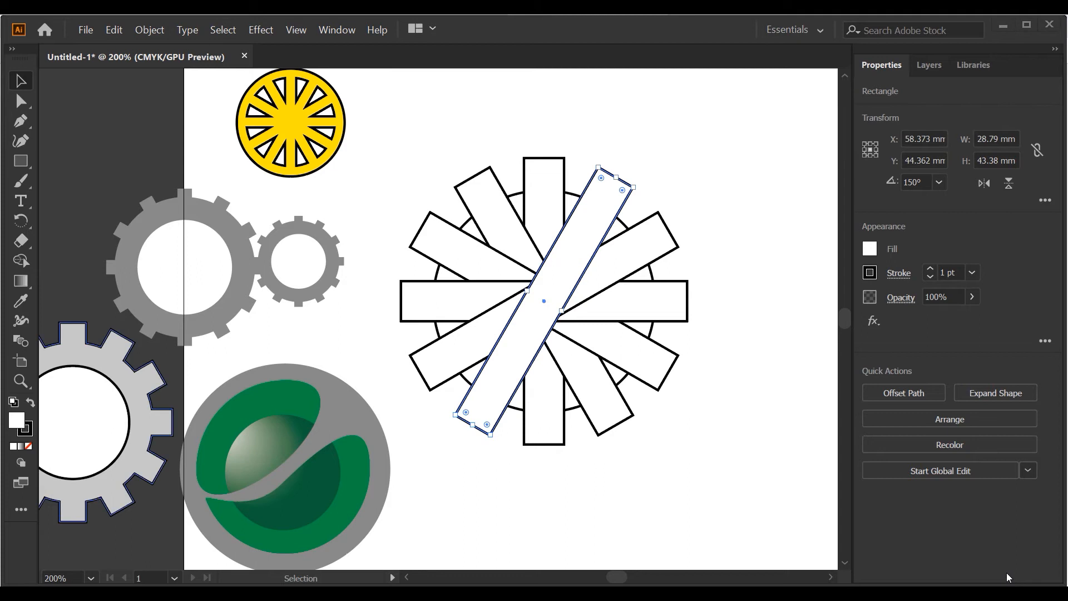
key("ctrl+shift+a")
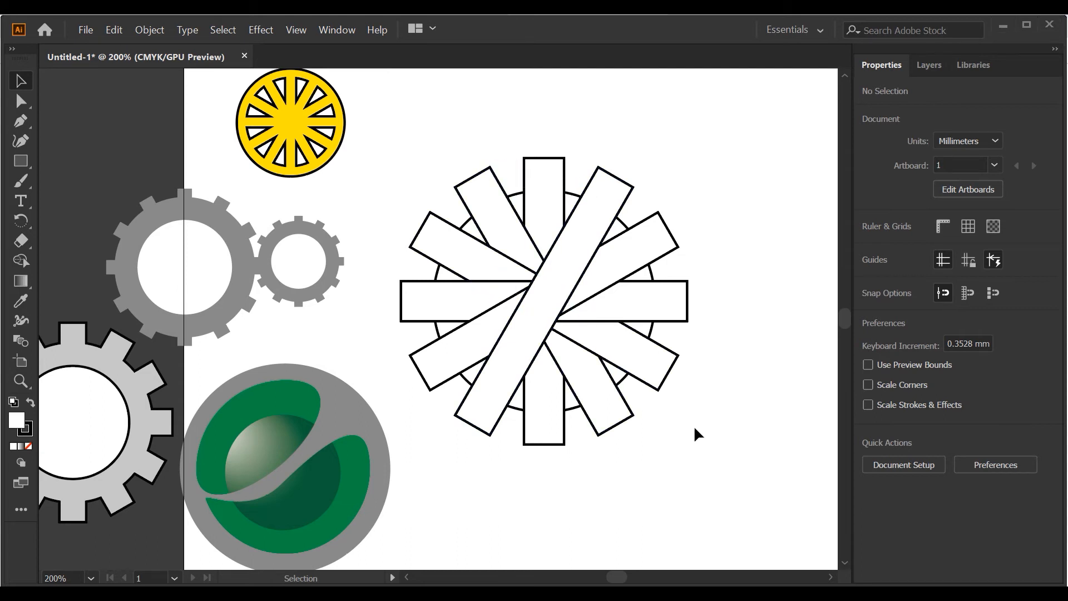
Subtract the rectangles from the circle with Minus Front and scale the resulting wedge group down to about 11 mm
left_click_drag(722, 461, 430, 149)
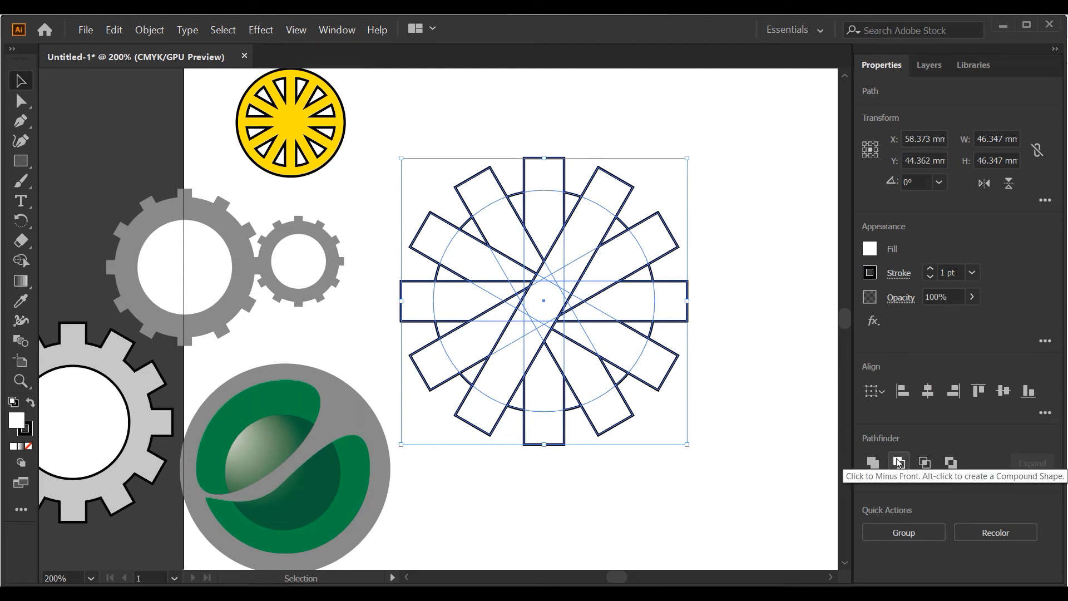
left_click(899, 462)
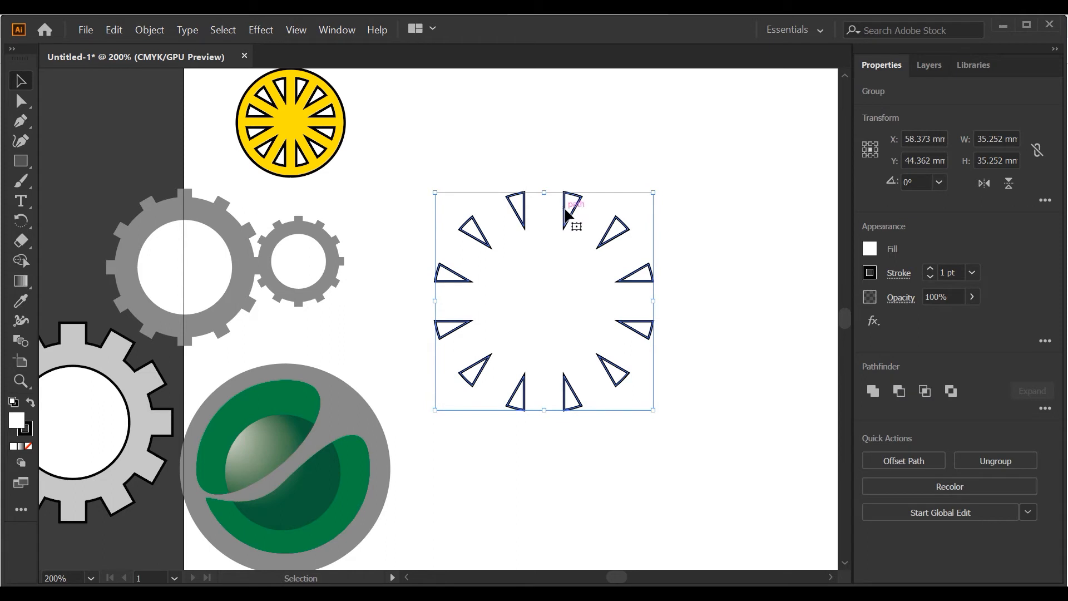
left_click_drag(653, 194, 460, 175)
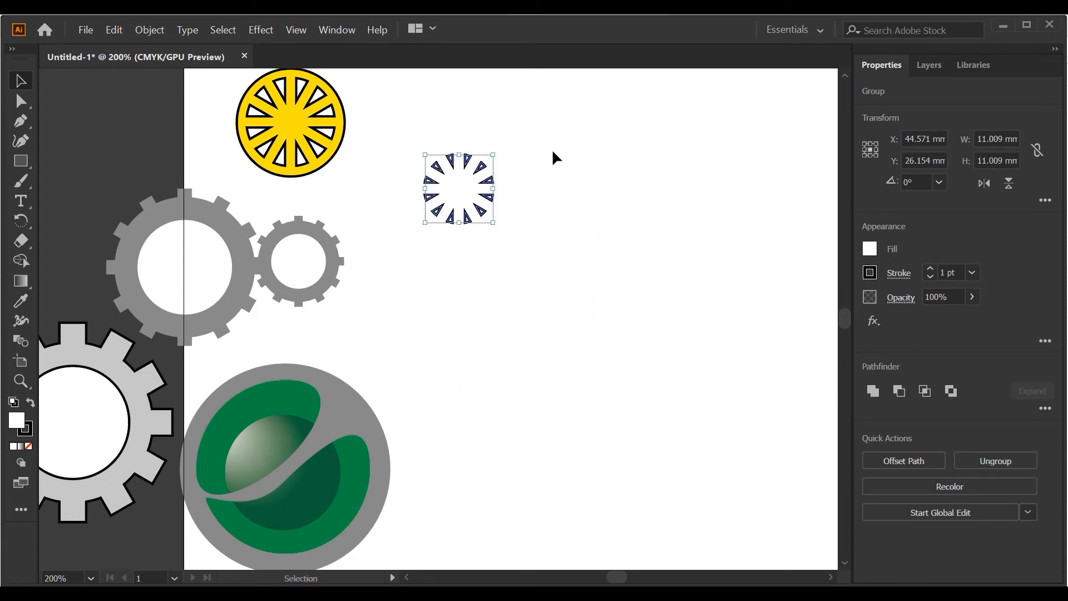
Draw a circle about 13.4 mm in diameter centred on the wedge group and send it to the back
left_click_drag(20, 161, 55, 177)
left_click_drag(458, 188, 500, 228)
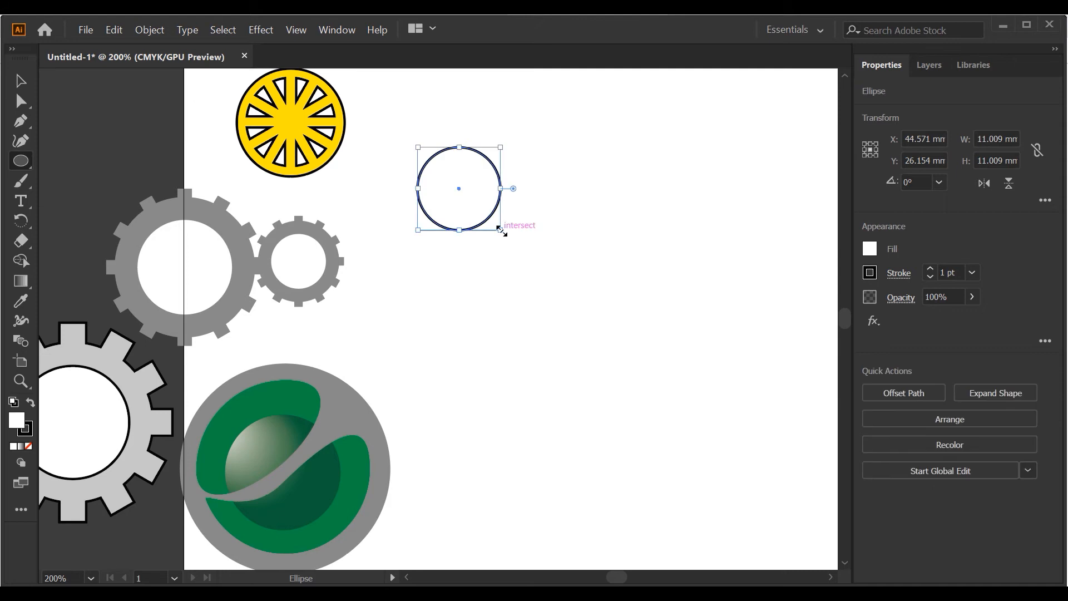
key("v")
right_click(496, 207)
mouse_move(588, 412)
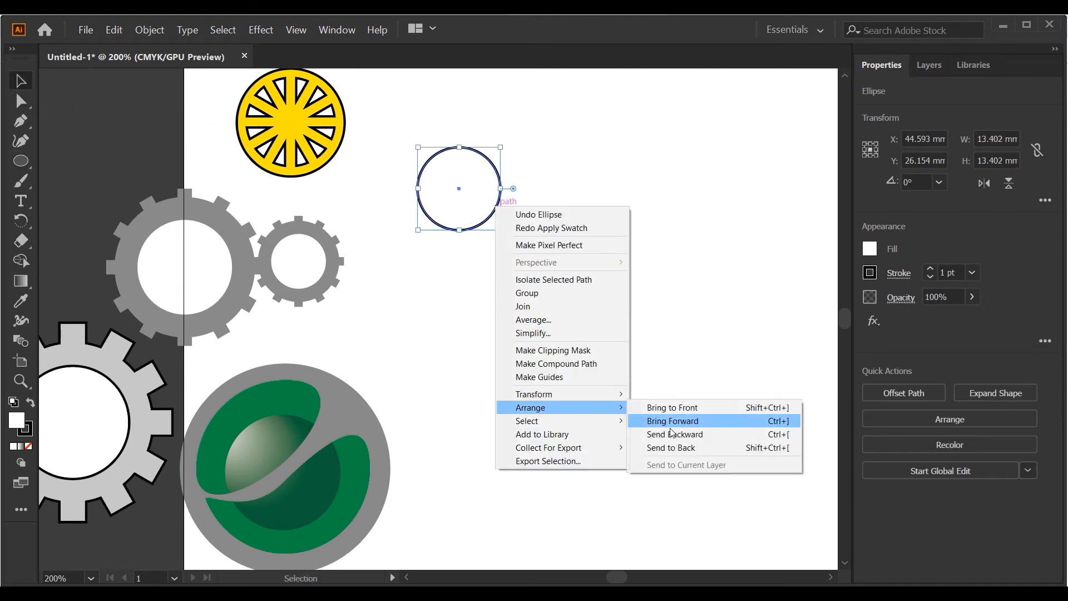
left_click(673, 447)
Fill the circle behind the wedges with yellow
left_click_drag(572, 302, 424, 143)
left_click(521, 163)
left_click(499, 174)
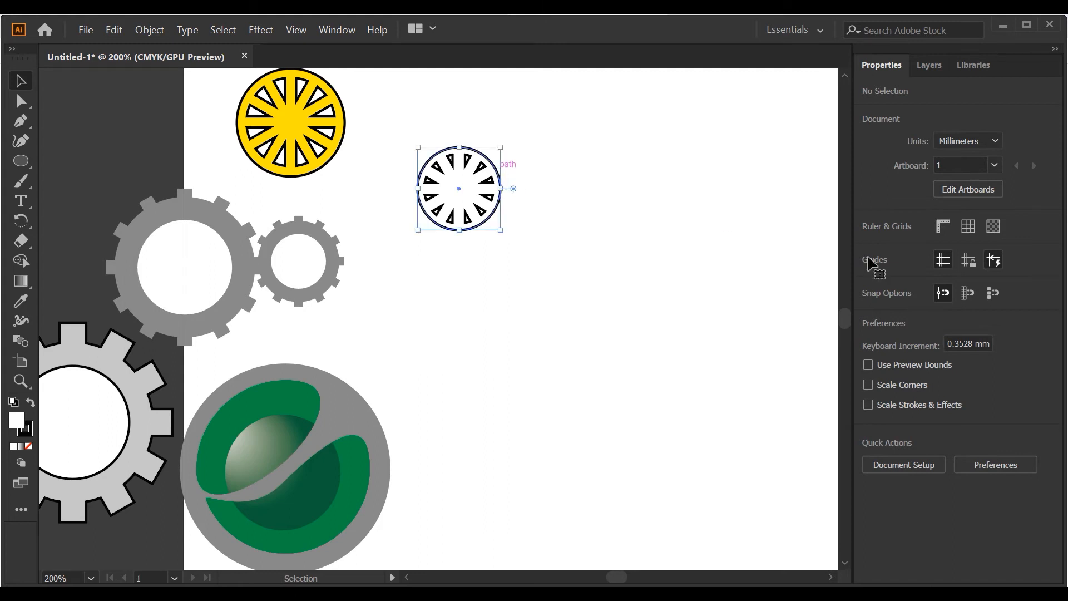
left_click(871, 249)
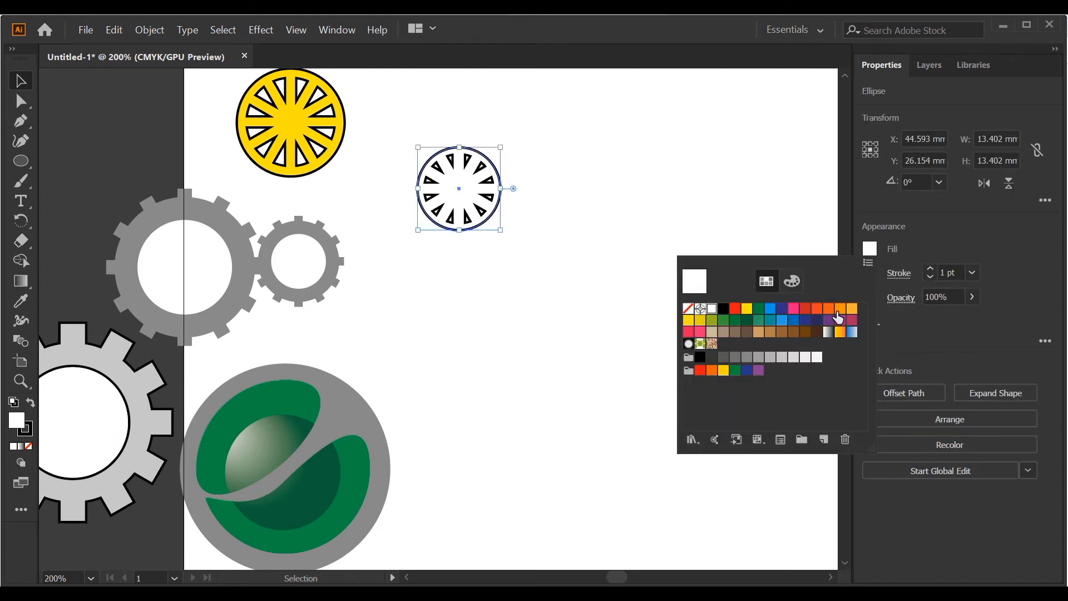
left_click(747, 310)
Scale the yellow circle and its wedges down slightly and move them beside the large yellow wheel
left_click(21, 82)
left_click_drag(518, 278, 425, 153)
left_click_drag(500, 147, 490, 157)
left_click_drag(479, 162, 411, 101)
left_click(529, 149)
scroll(417, 389, "down", 1)
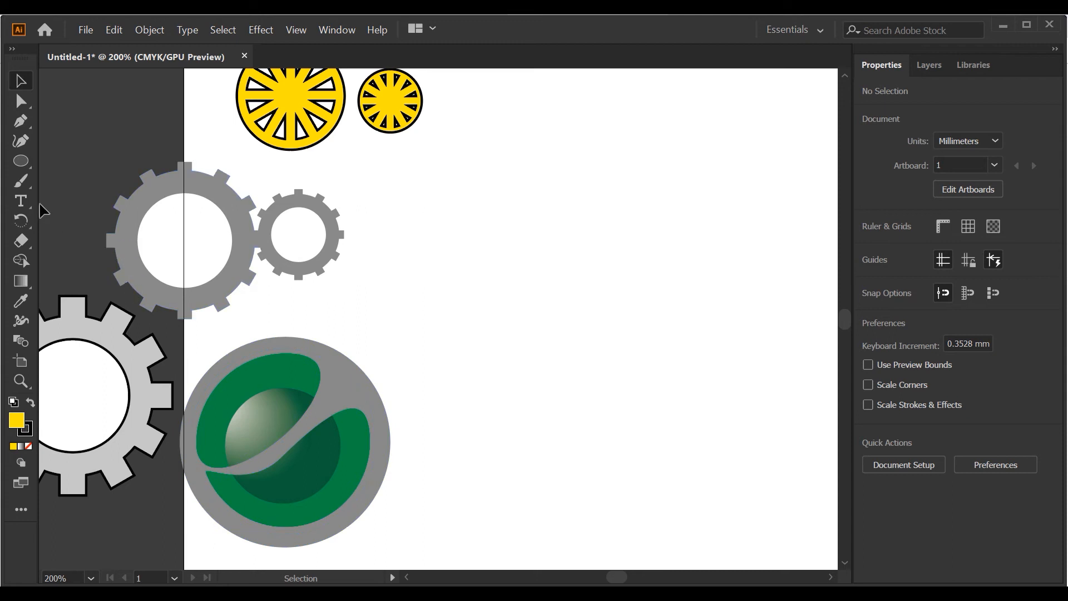
Draw a circle about 37.1 mm in diameter on the empty artboard area and fill it with light grey
left_click(23, 161)
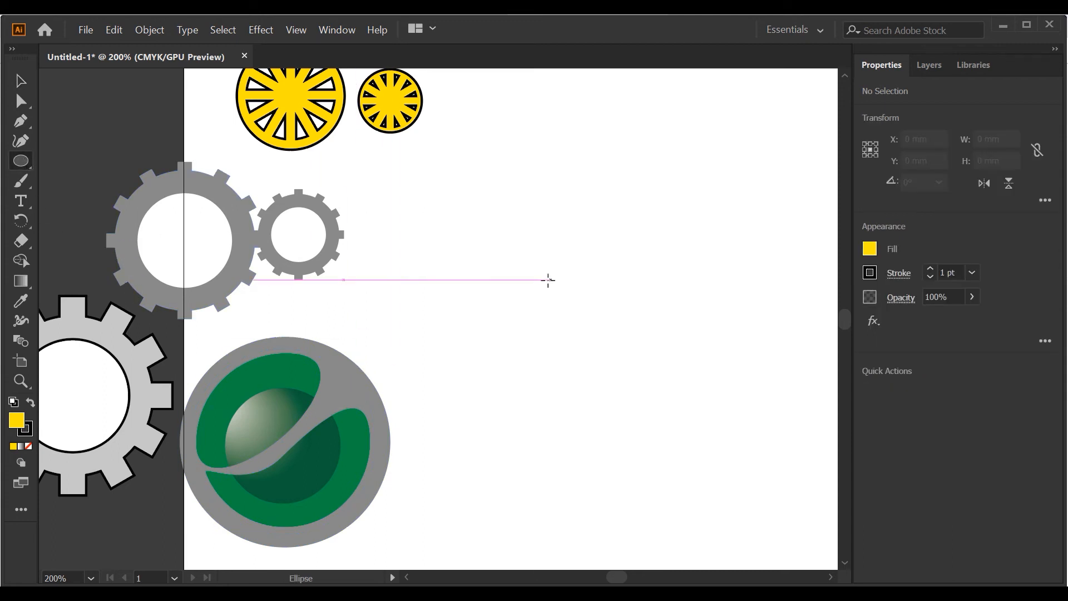
left_click_drag(535, 292, 649, 385)
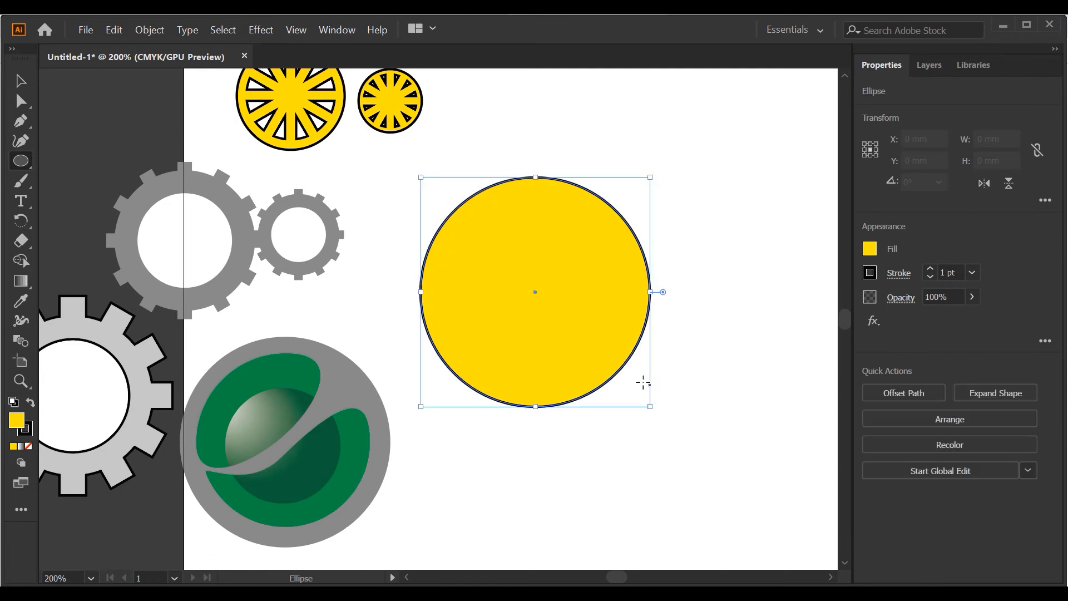
left_click(870, 251)
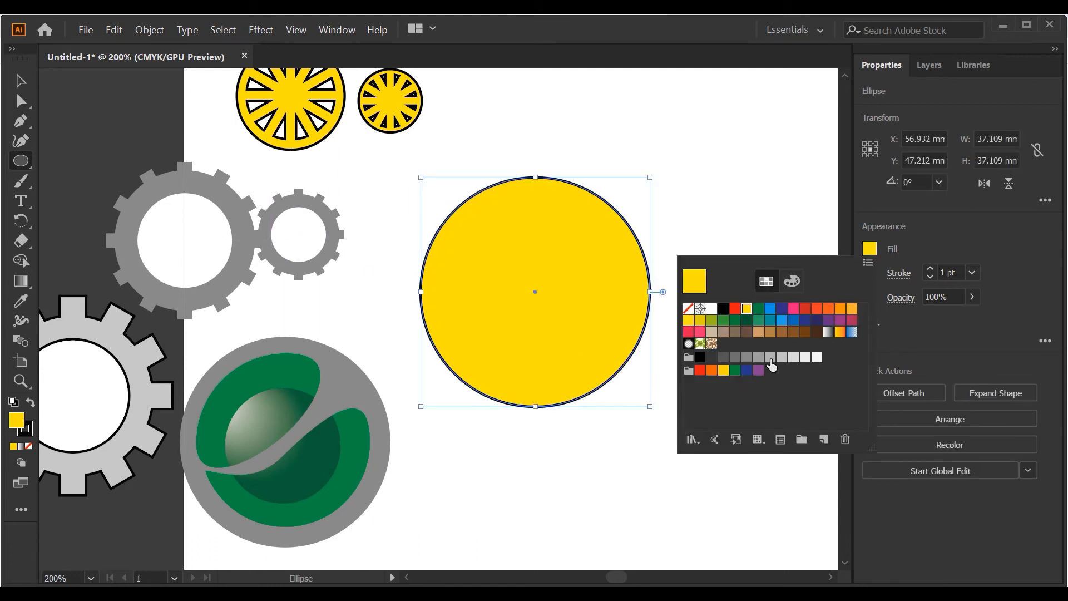
left_click(771, 358)
Remove the stroke from the grey circle
left_click(930, 277)
left_click(930, 277)
left_click(930, 277)
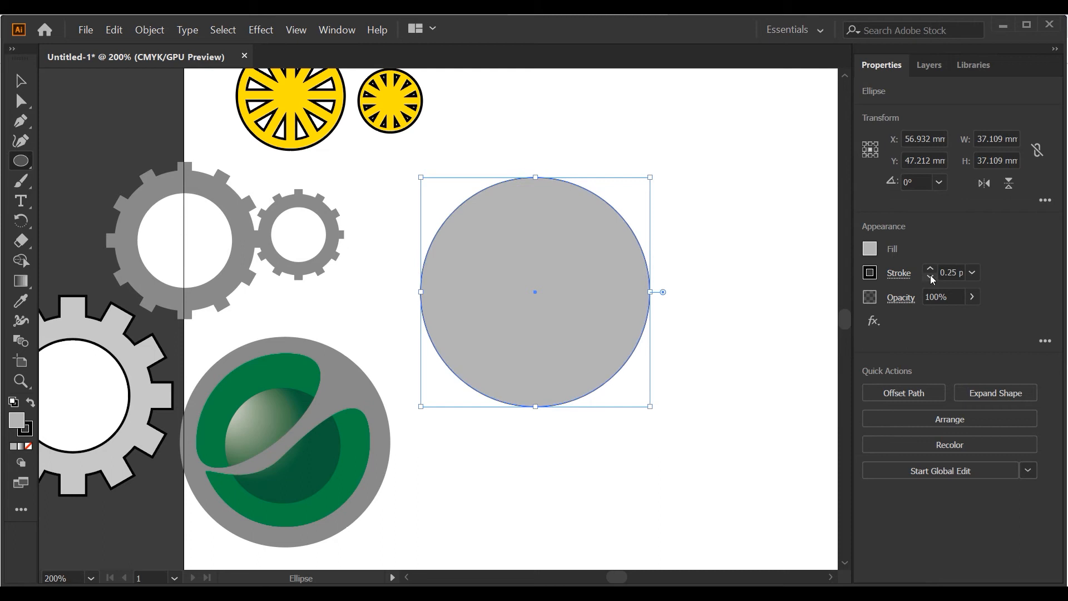
left_click(931, 277)
left_click(20, 82)
left_click(703, 219)
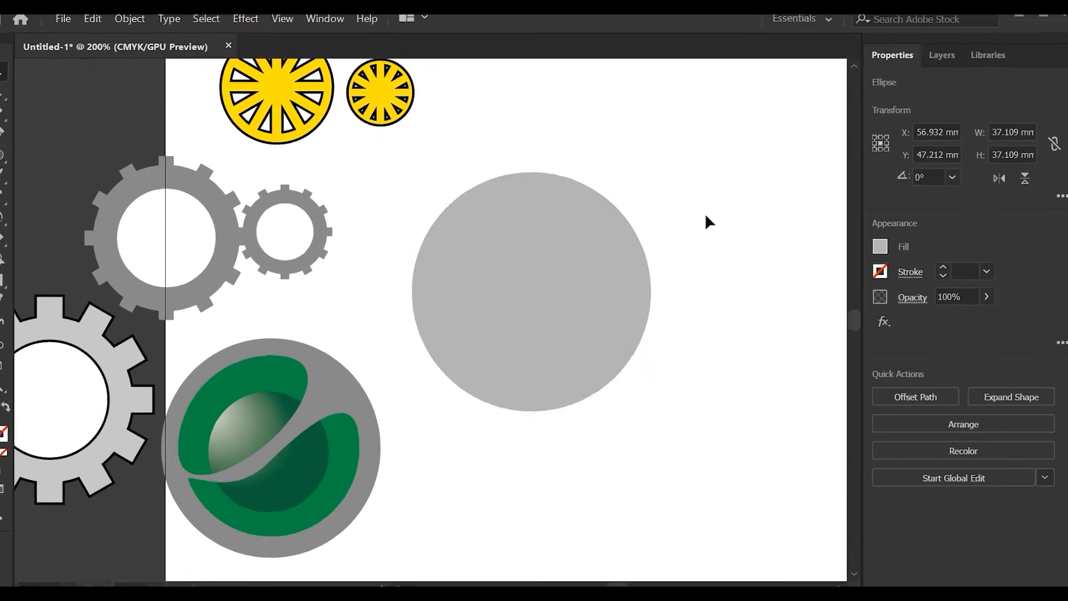
Make a slightly smaller concentric copy of the grey circle and fill it with white
left_click(592, 251)
left_click_drag(595, 247, 578, 197)
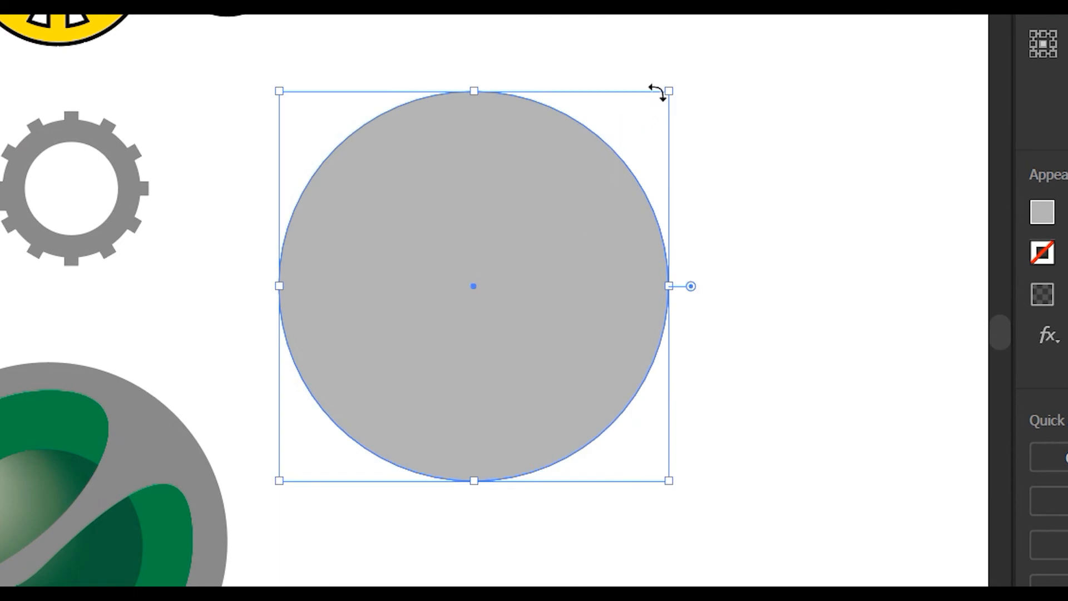
left_click_drag(669, 92, 654, 109)
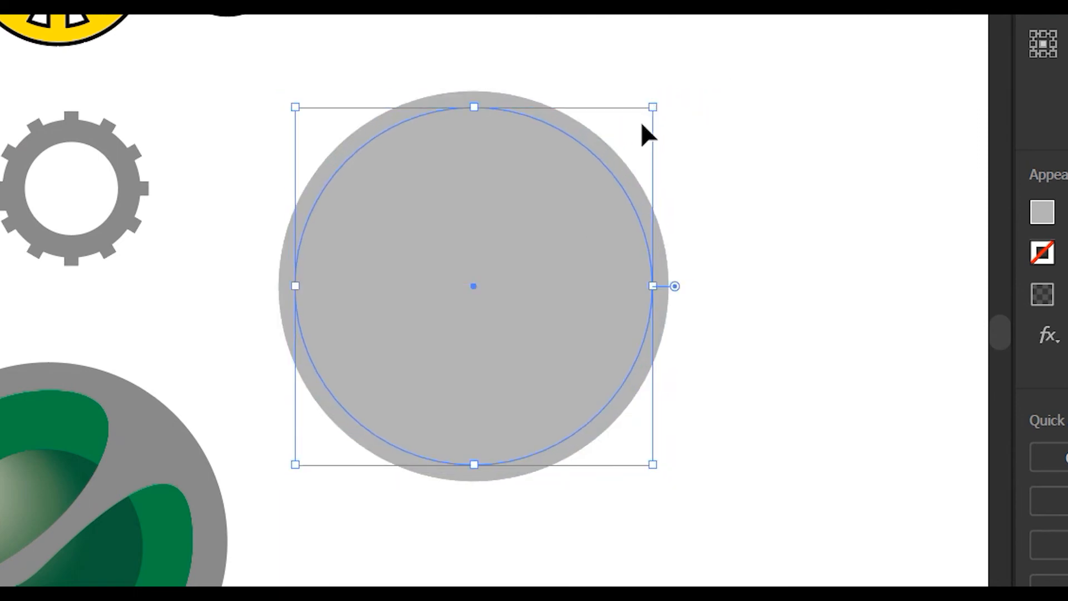
left_click(1048, 214)
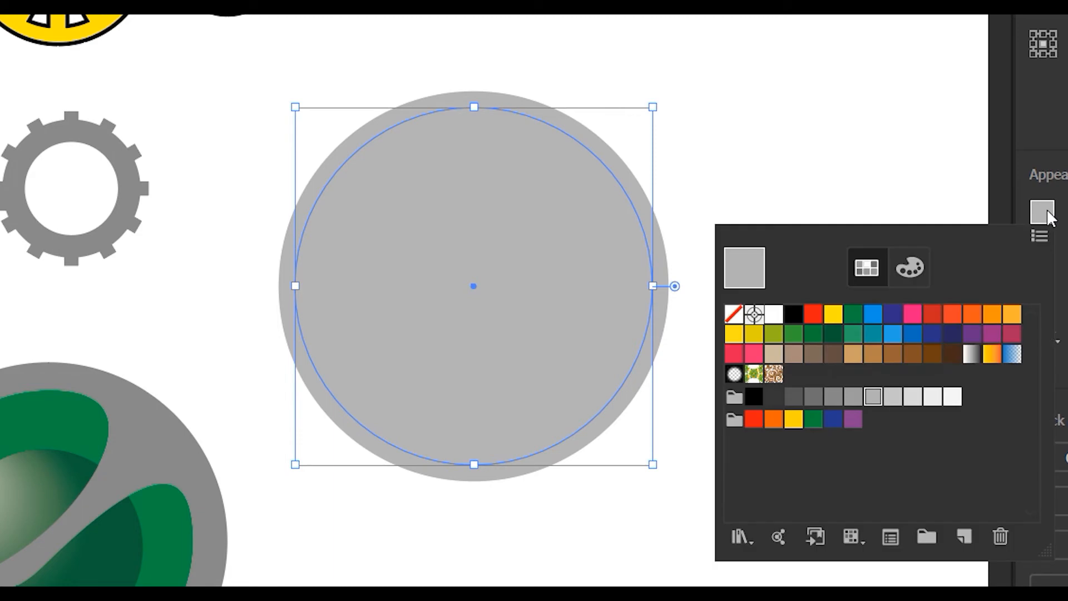
left_click(773, 315)
key("Escape")
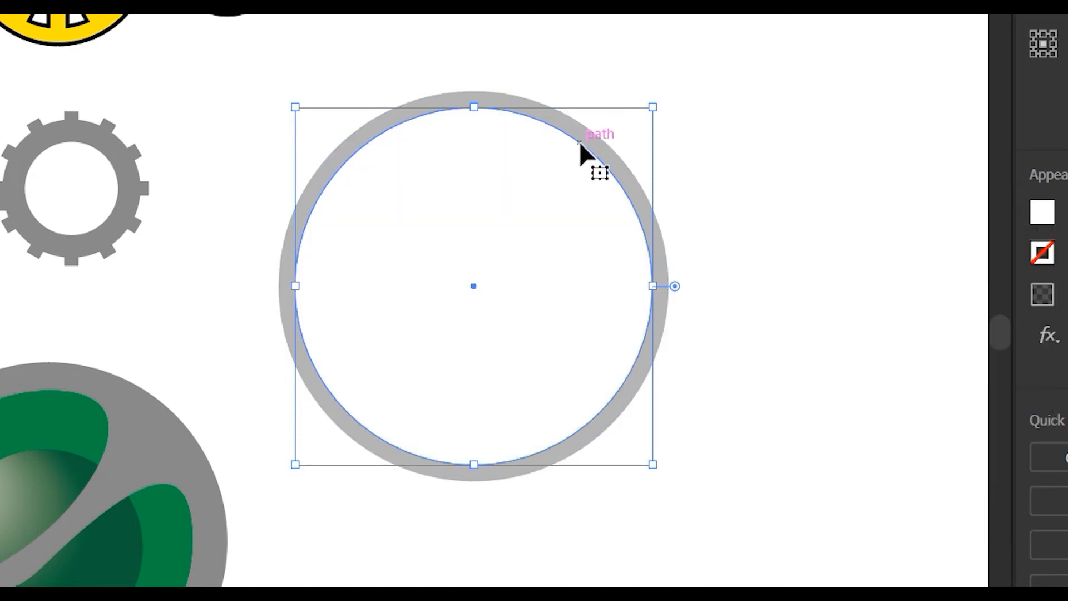
Place a duplicate of the white circle to the right of the grey circle, keeping the original centred inside it
left_click_drag(532, 255, 736, 119)
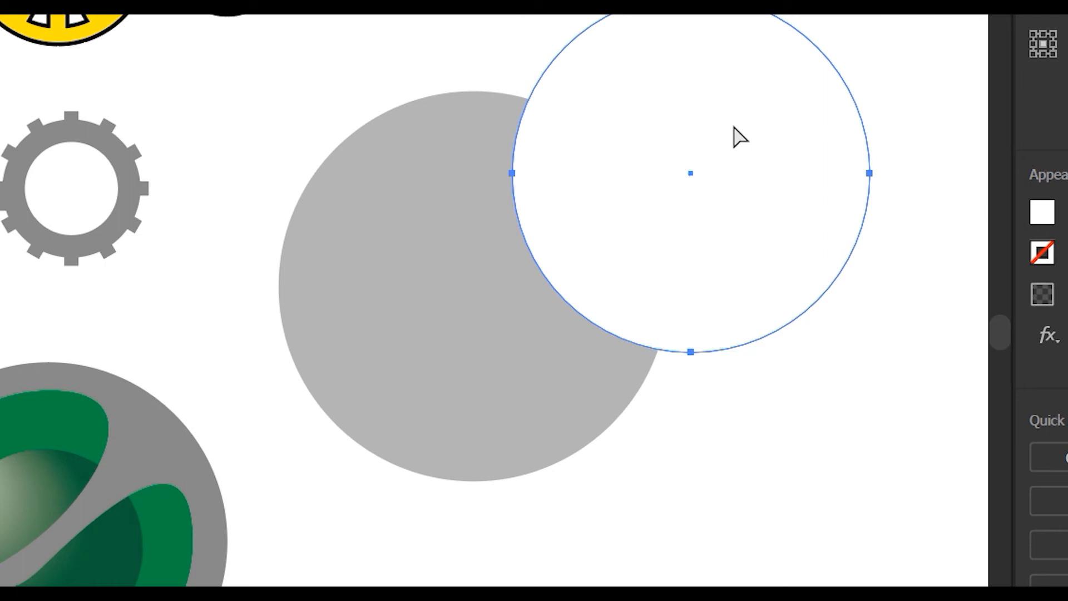
key("ctrl+z")
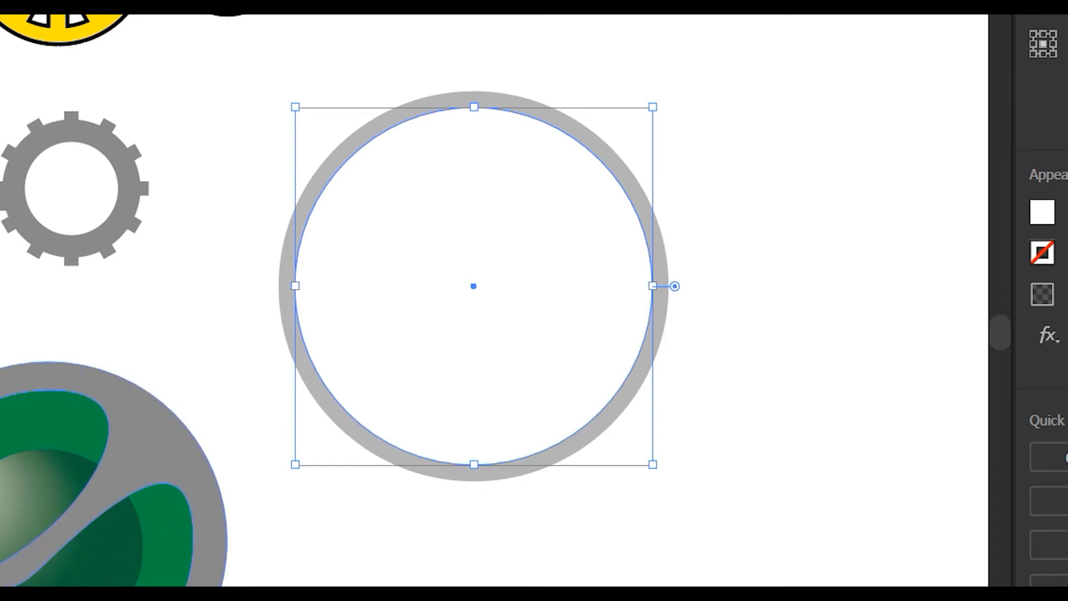
left_click_drag(511, 246, 900, 203)
key("ctrl+z")
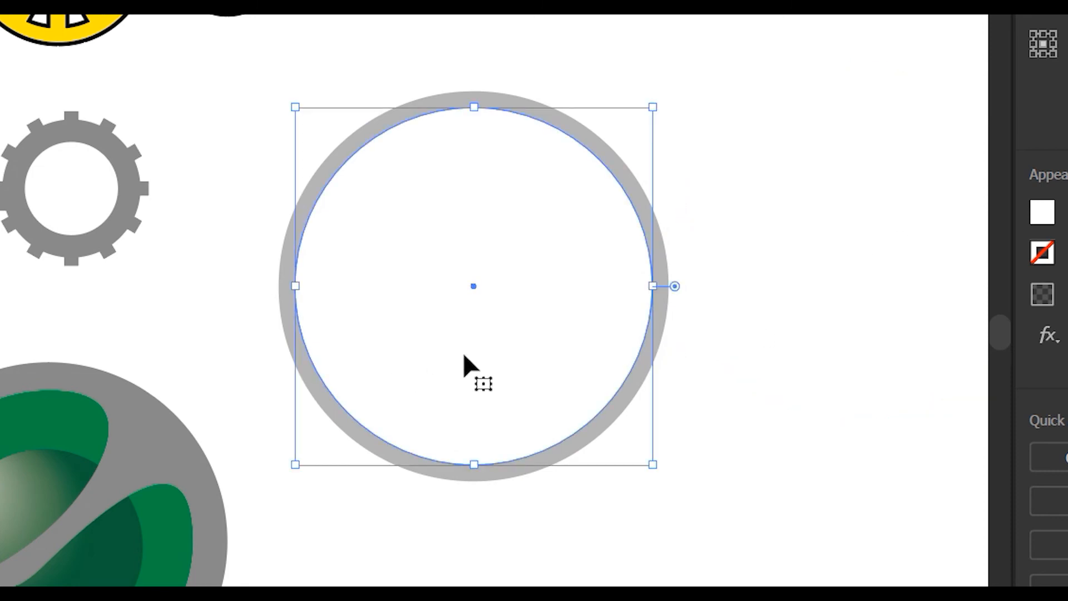
Reshape the inner white circle into a slanted leaf by moving its right and bottom anchors inward and tilting the bottom anchor's handles
key("a")
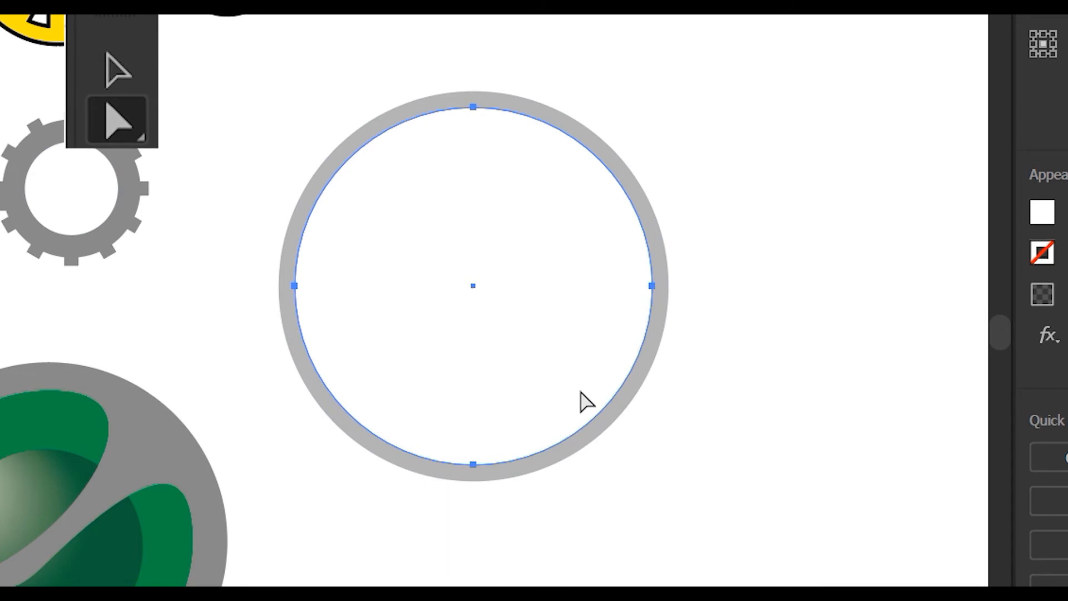
left_click(651, 286)
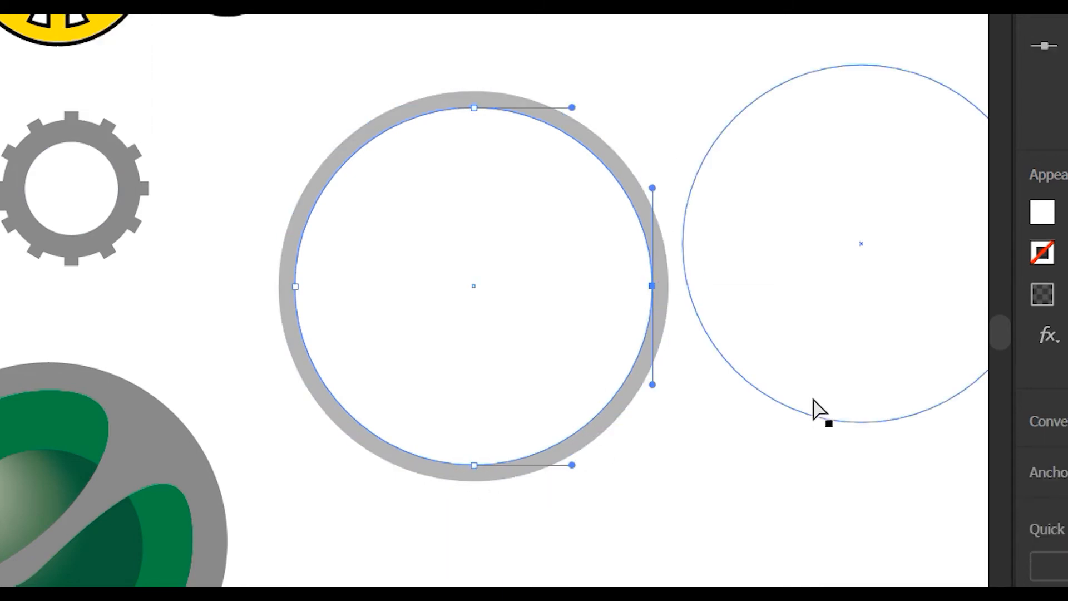
left_click(929, 350)
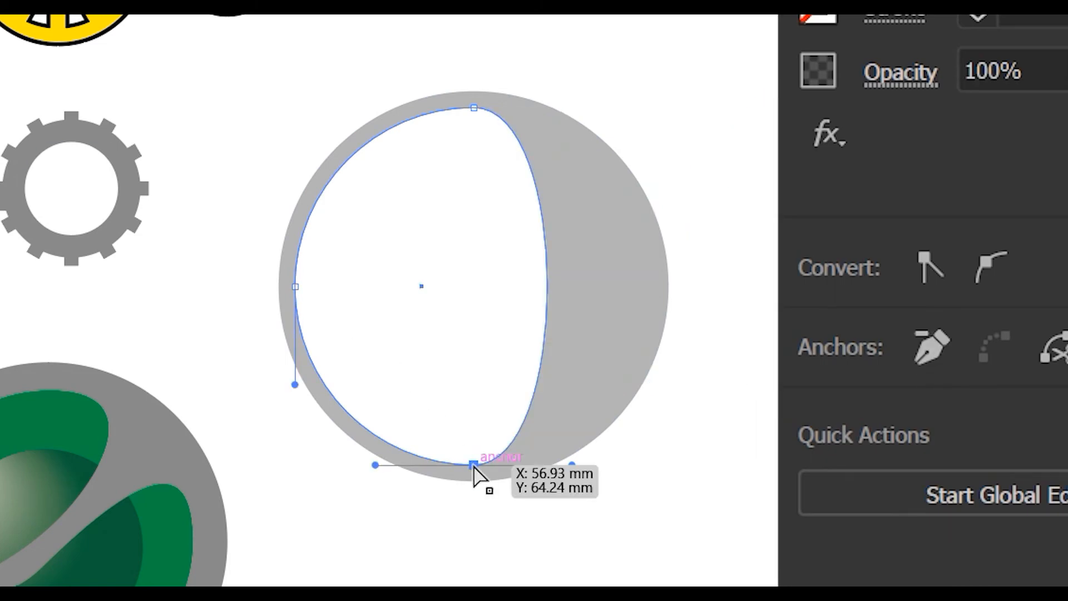
left_click_drag(474, 467, 449, 278)
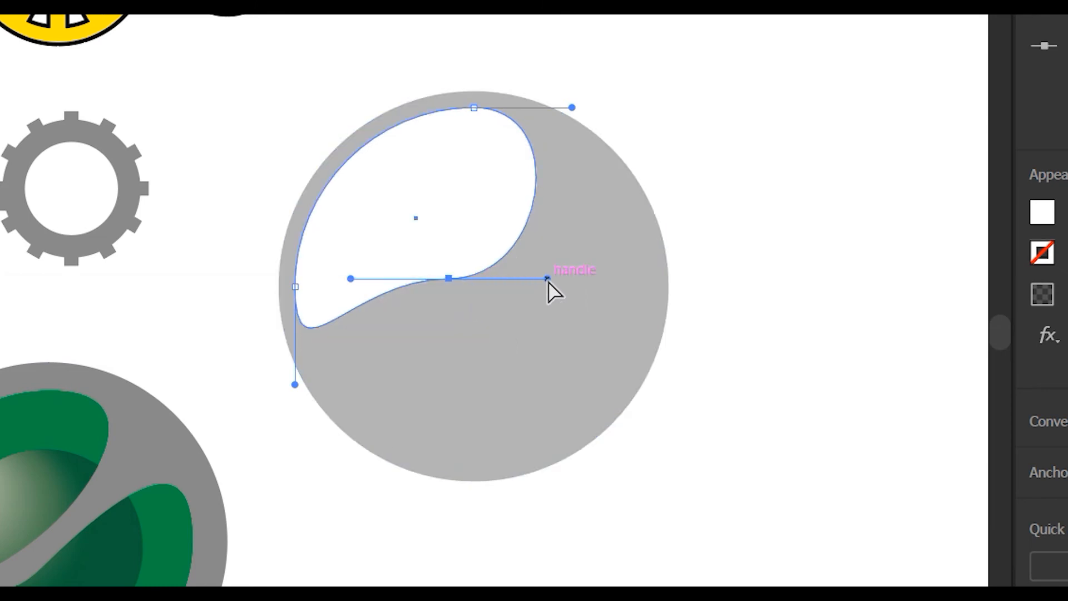
left_click_drag(548, 270, 543, 226)
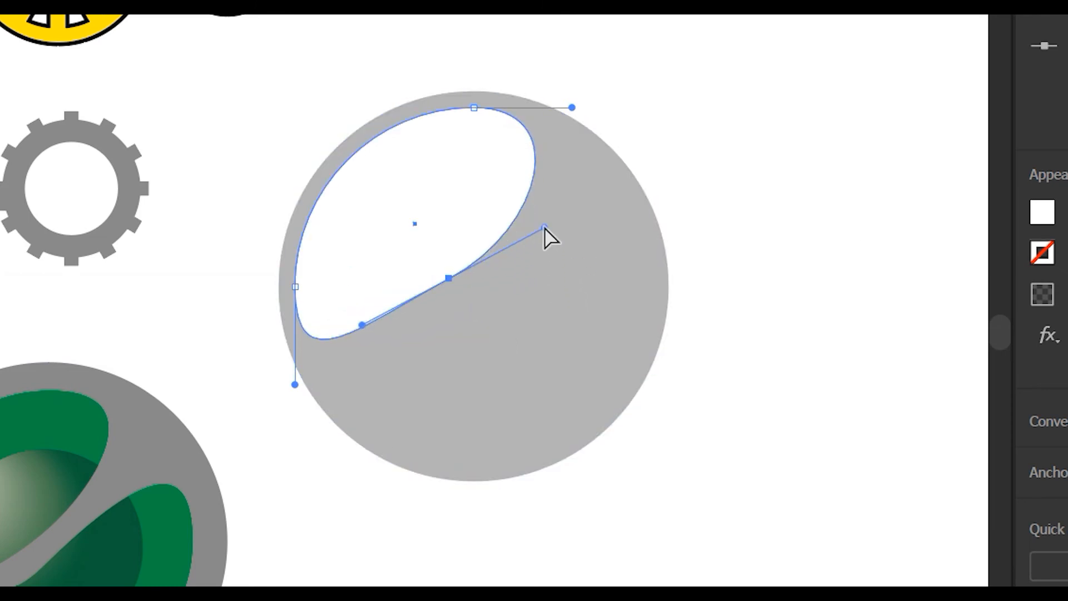
left_click_drag(359, 325, 372, 331)
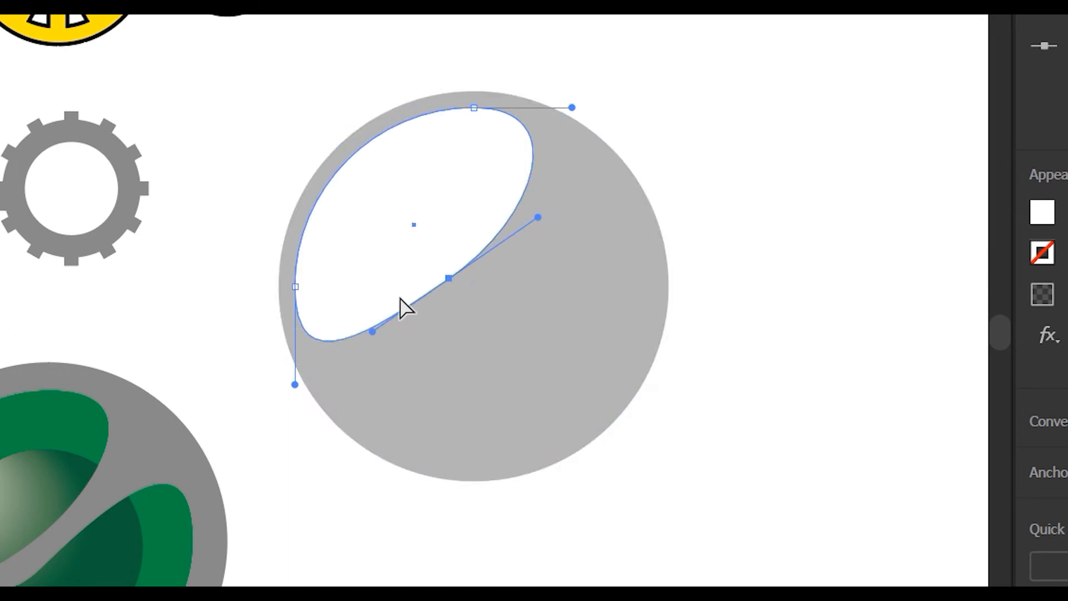
Move the spare white circle back onto the centre of the grey circle
key("v")
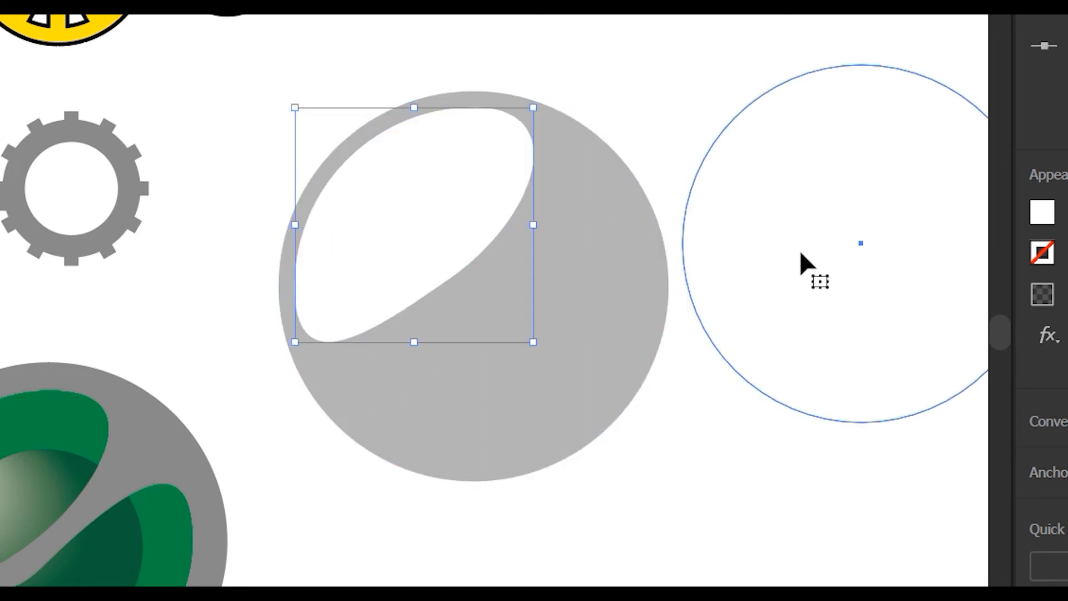
left_click(790, 246)
left_click_drag(791, 223, 402, 266)
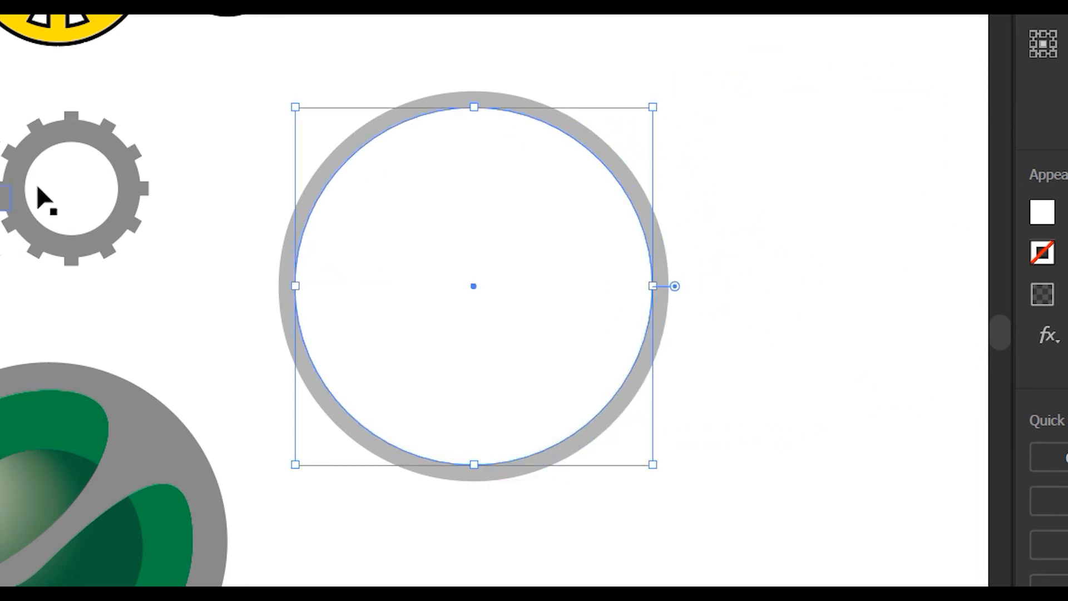
Reshape the centred white circle into a lower leaf by moving its top anchor down past the middle and tilting that anchor's handles
key("a")
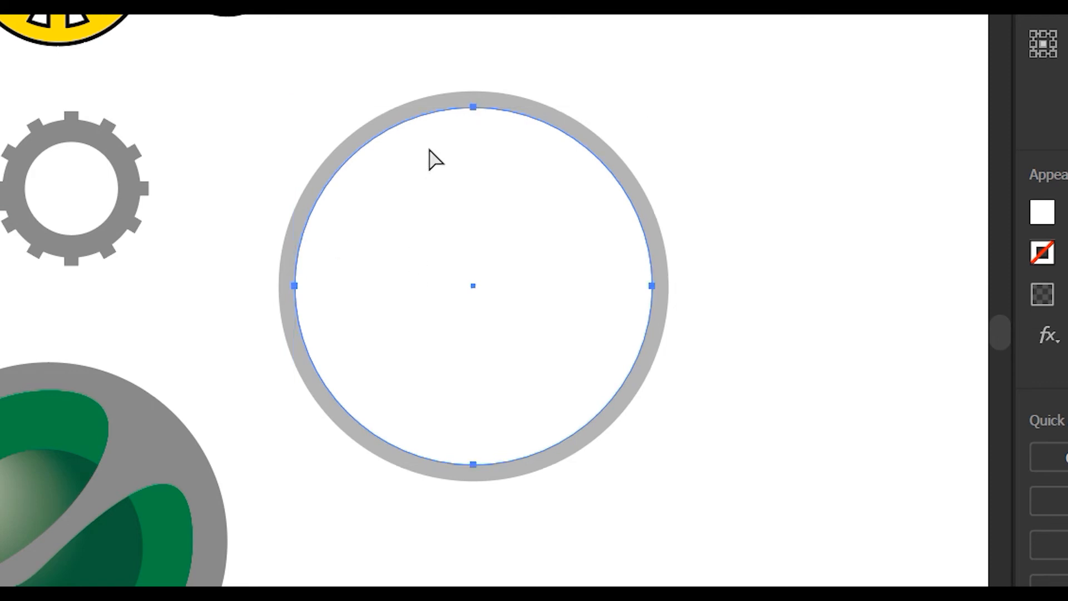
left_click_drag(472, 106, 455, 350)
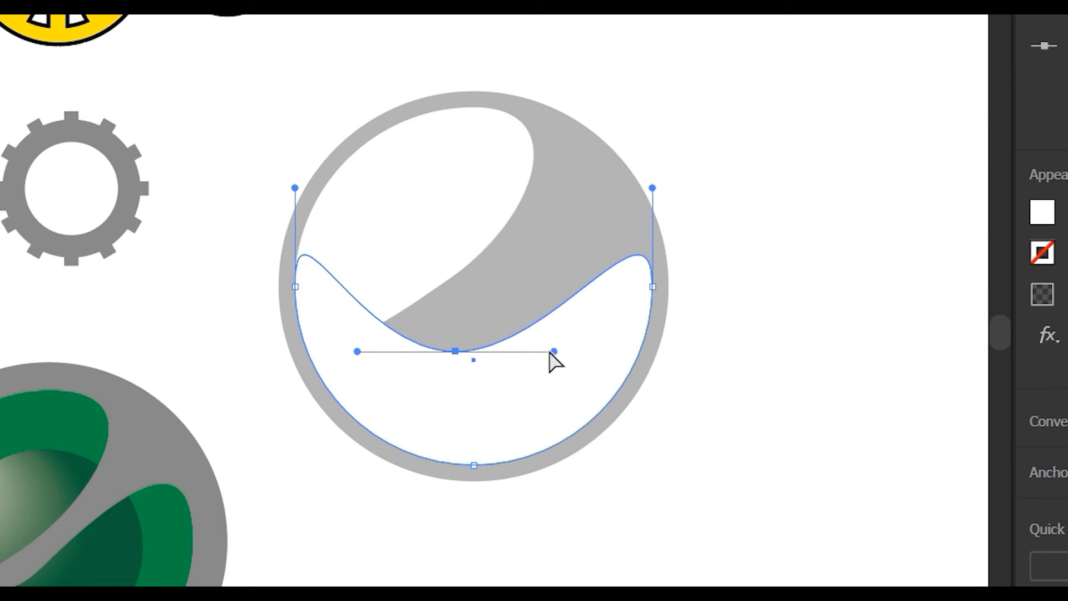
left_click_drag(553, 352, 548, 267)
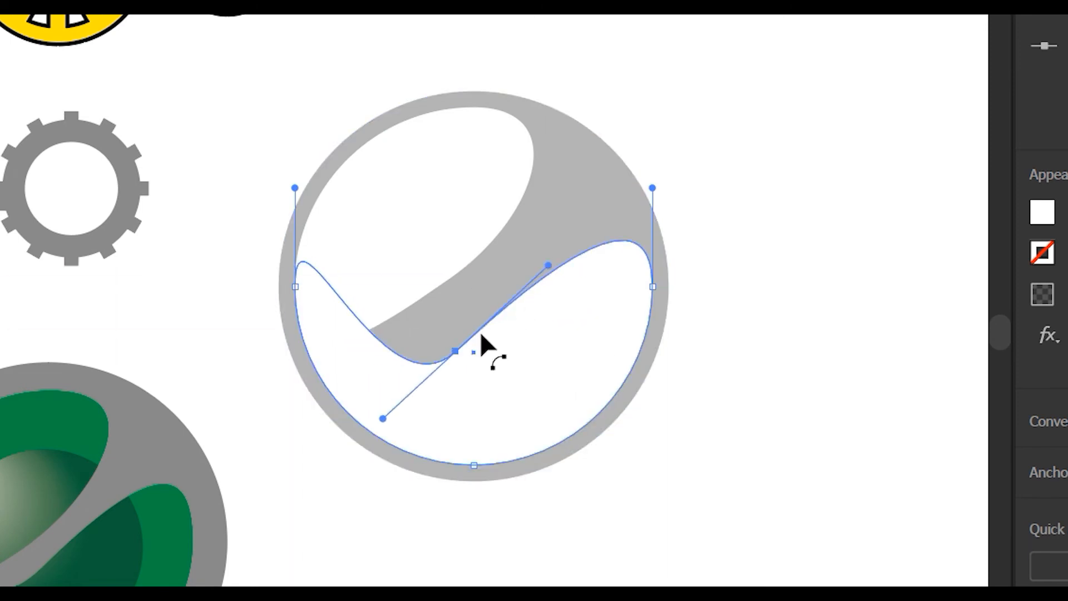
left_click_drag(456, 355, 452, 331)
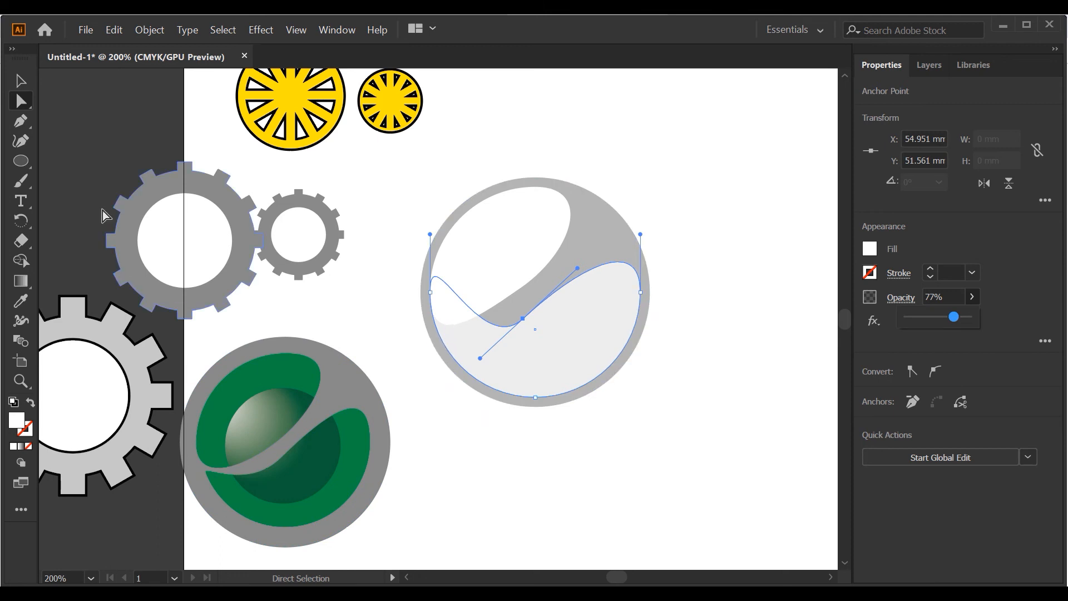
Add an anchor on the lower-left edge of the lower white shape and remove its original left anchor
key("p")
left_click(440, 336)
left_click(21, 101)
left_click(430, 291)
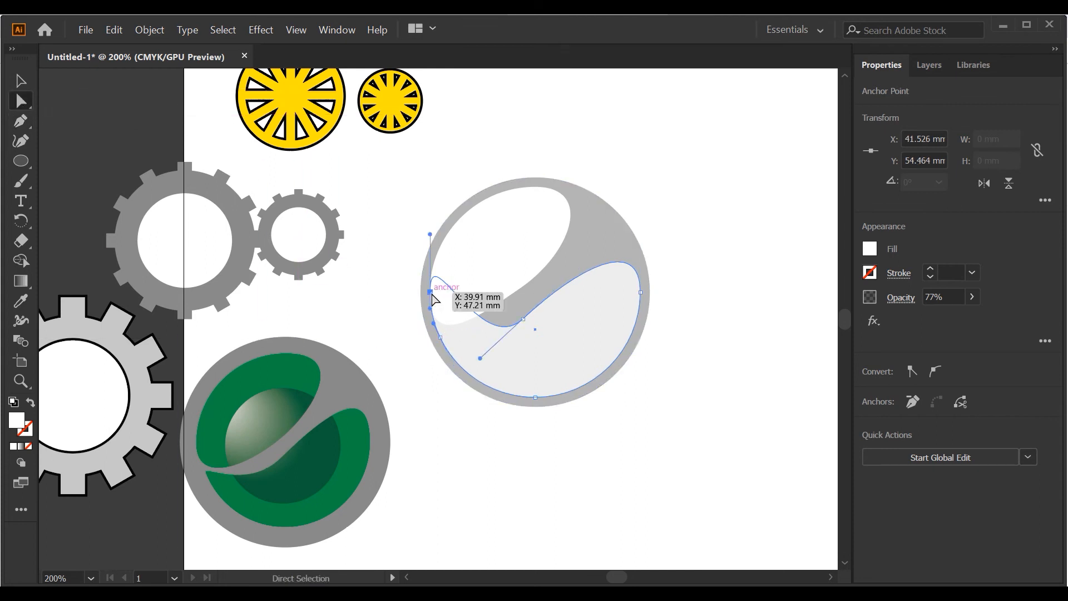
left_click(913, 401)
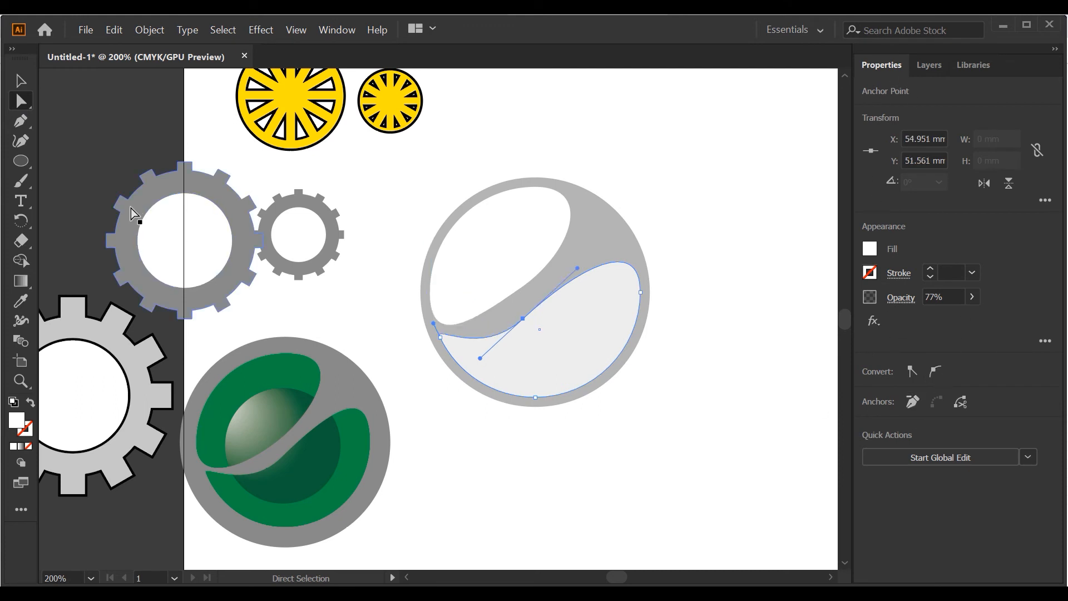
Fine-tune the lower white shape's middle anchor and its upper handle, and set the shape's opacity to 100%
left_click_drag(523, 319, 519, 324)
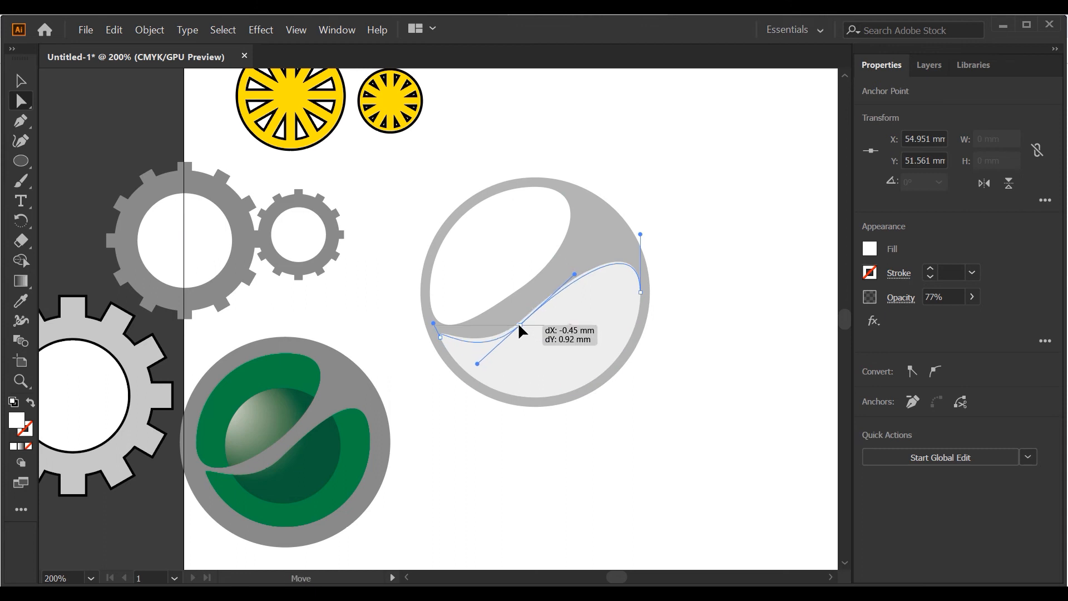
left_click_drag(574, 274, 578, 266)
left_click(21, 81)
left_click(972, 296)
left_click_drag(953, 316, 970, 316)
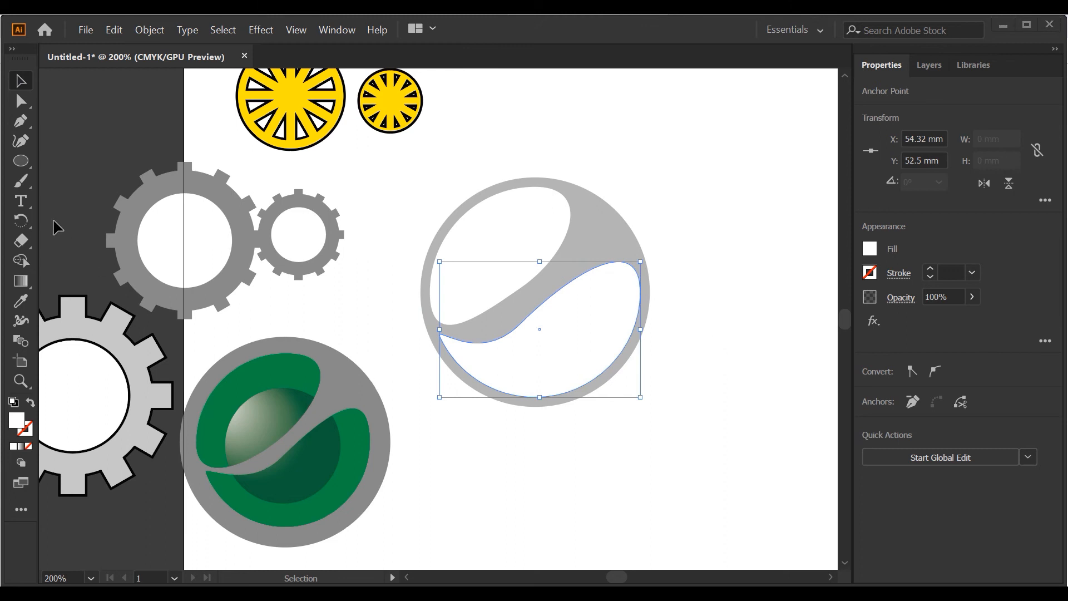
Draw a circle about 35.4 mm across over the upper right of the grey circle and fill it with dark green
left_click(21, 161)
left_click_drag(493, 118, 710, 312)
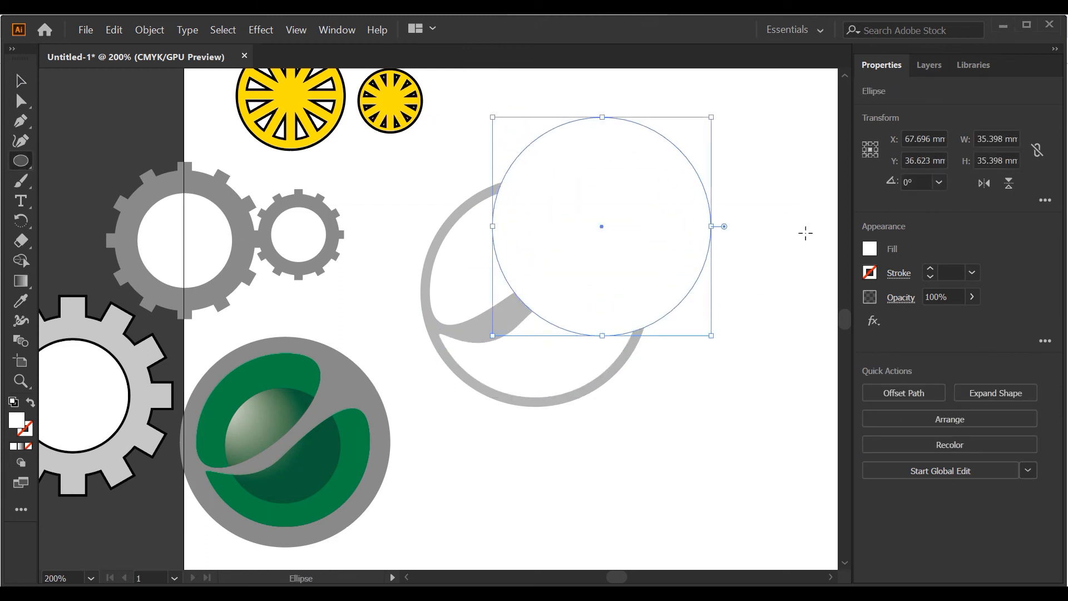
left_click(870, 251)
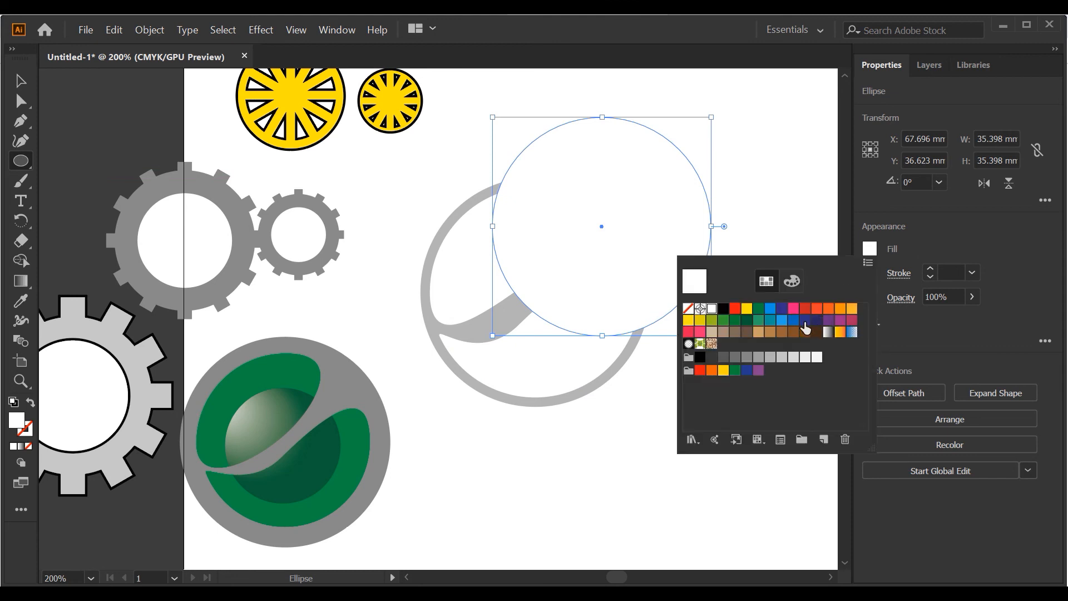
left_click(746, 321)
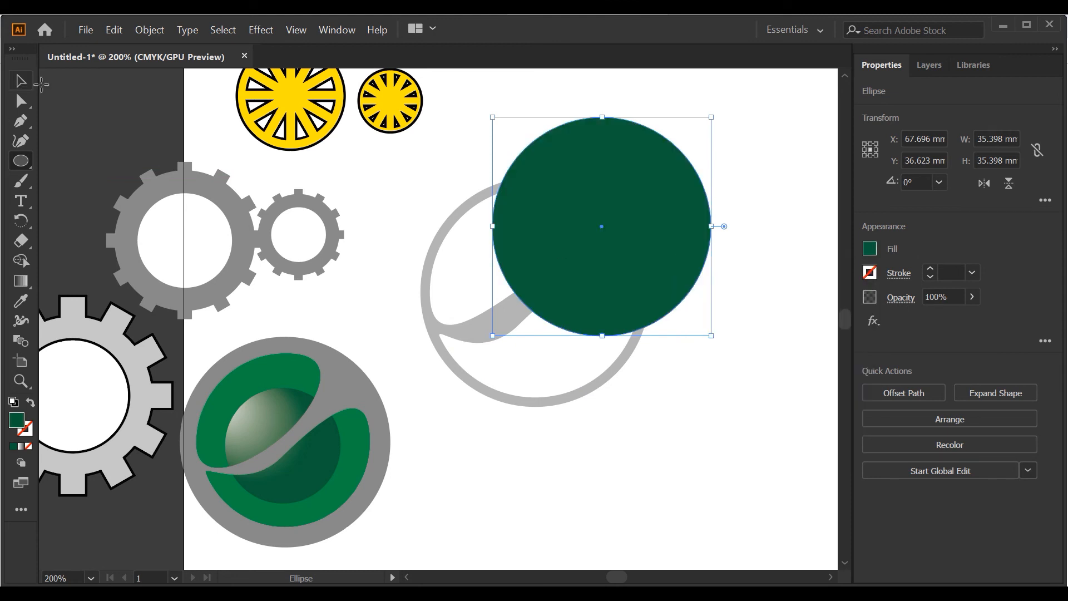
Send the dark green circle to the back and move it to the right of the grey circle
left_click(22, 82)
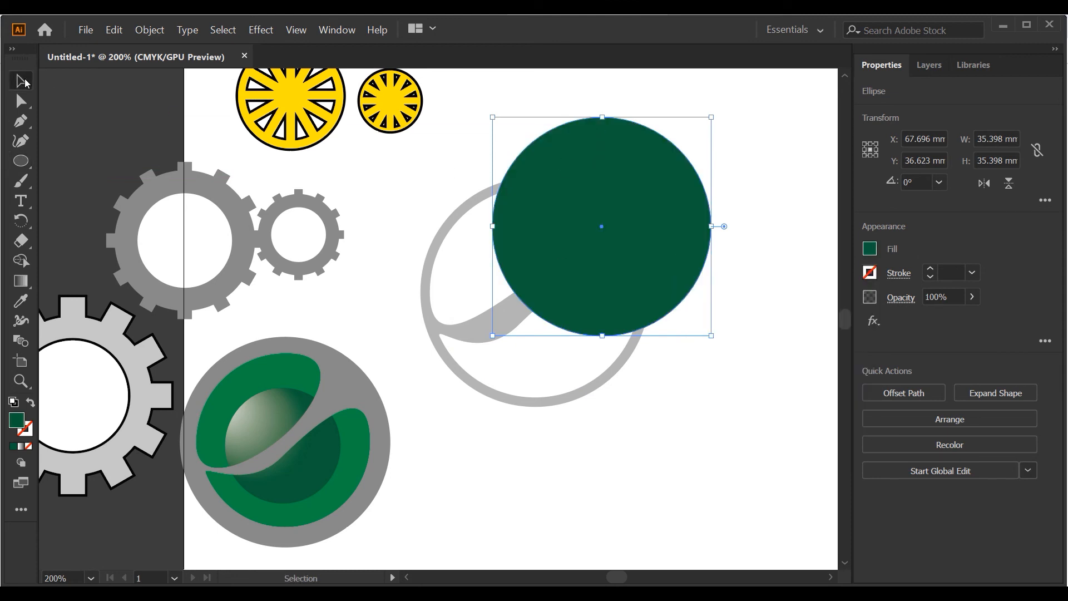
right_click(670, 173)
mouse_move(748, 374)
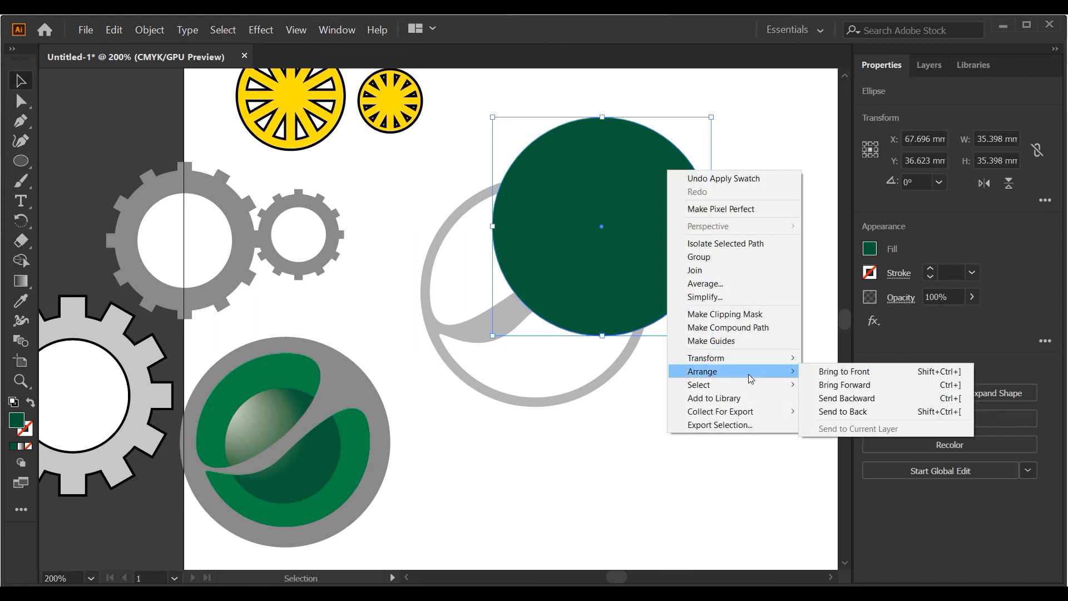
left_click(835, 414)
left_click_drag(625, 165, 694, 210)
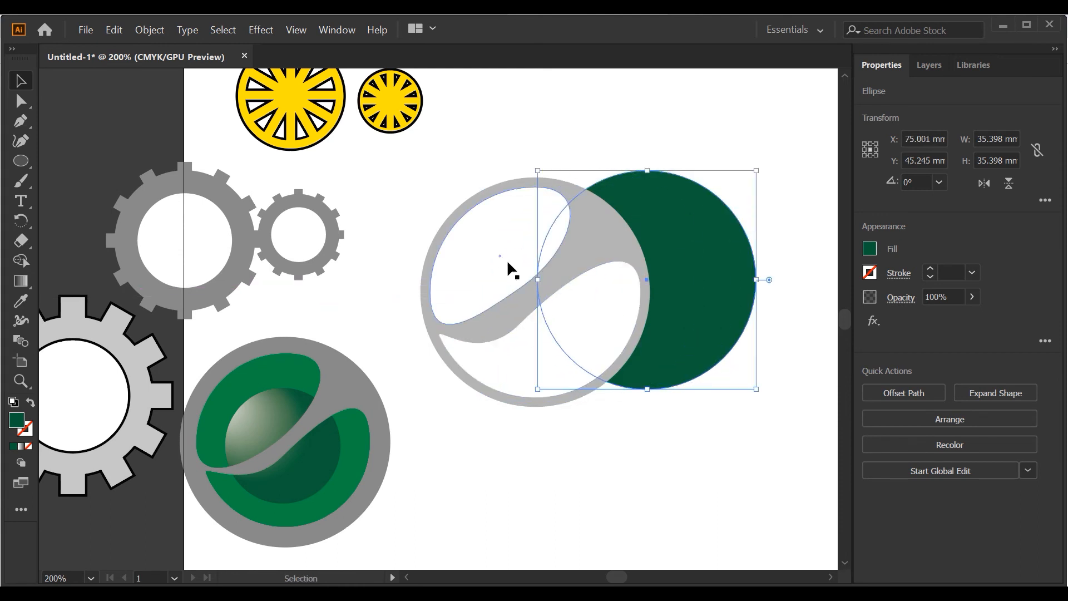
mouse_move(364, 442)
left_mouse_down()
mouse_move(420, 428)
mouse_move(439, 440)
mouse_move(373, 437)
left_mouse_up()
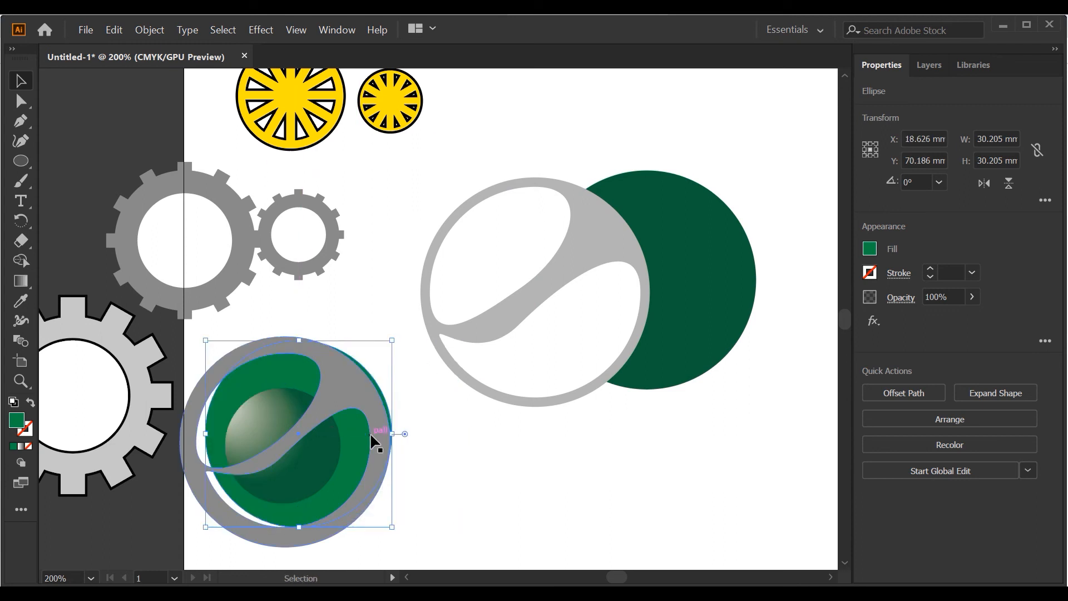
key("ctrl+z")
key("ctrl+shift+z")
Move the dark green circle clear of the emblem and subtract both white shapes from the grey circle with Minus Front
left_click_drag(720, 308, 787, 215)
left_click_drag(489, 138, 631, 403)
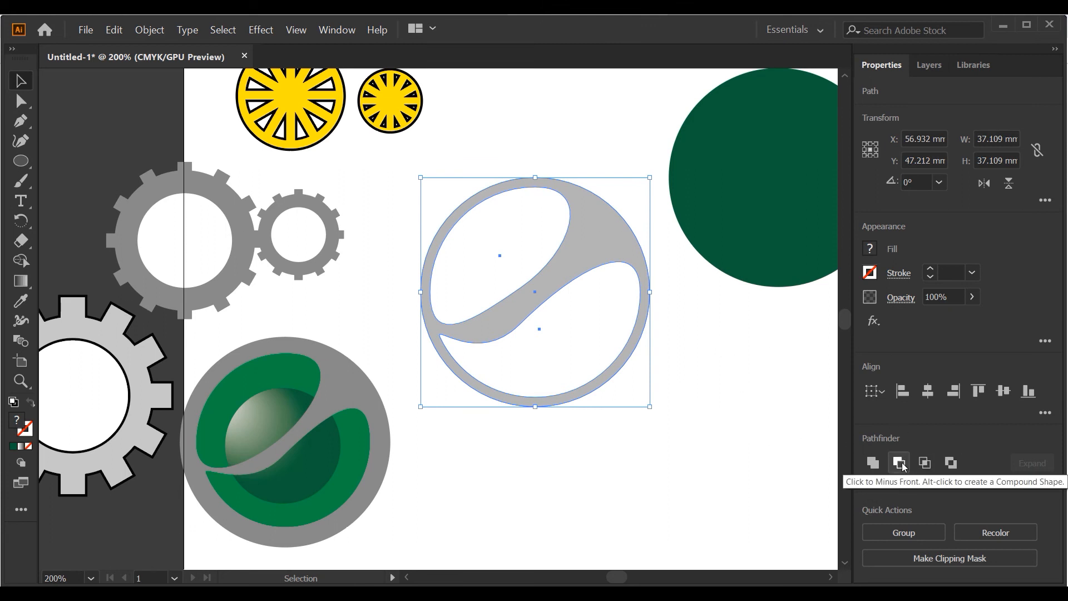
left_click(596, 165)
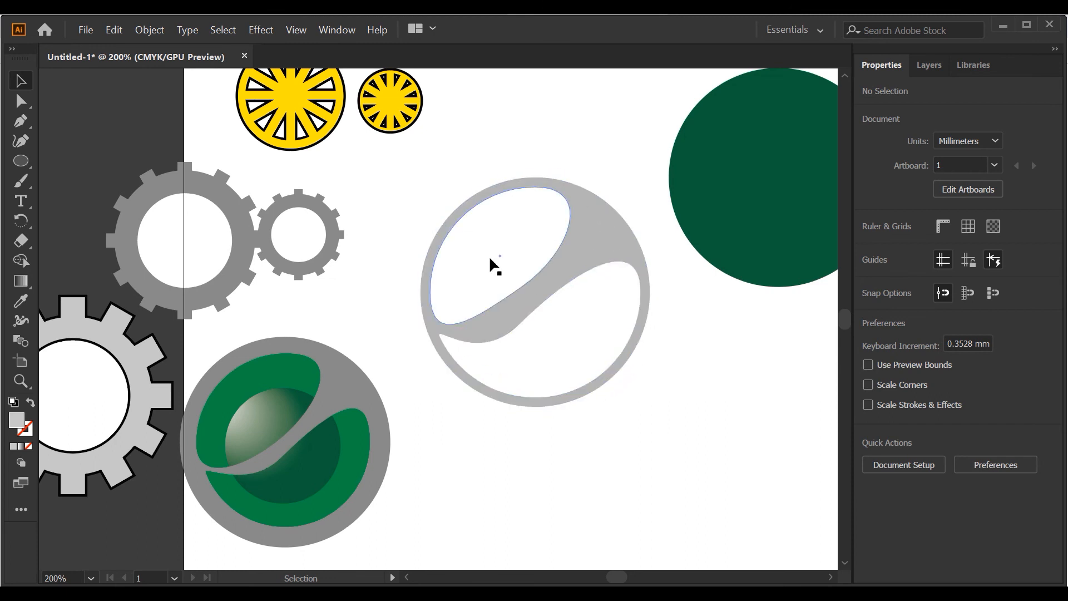
left_click_drag(502, 150, 586, 432)
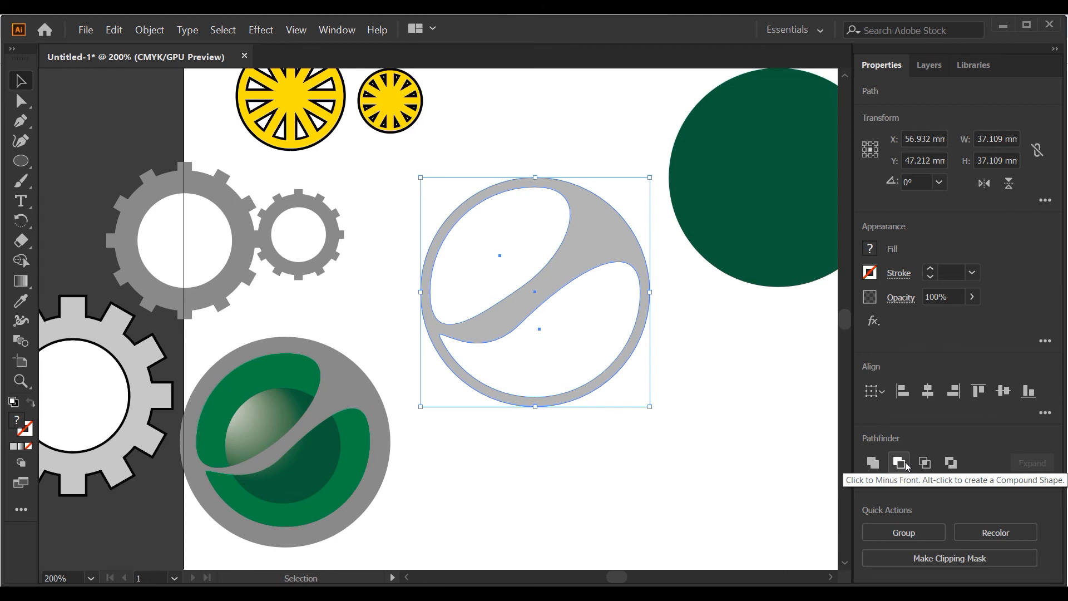
left_click(774, 392)
left_click(616, 322)
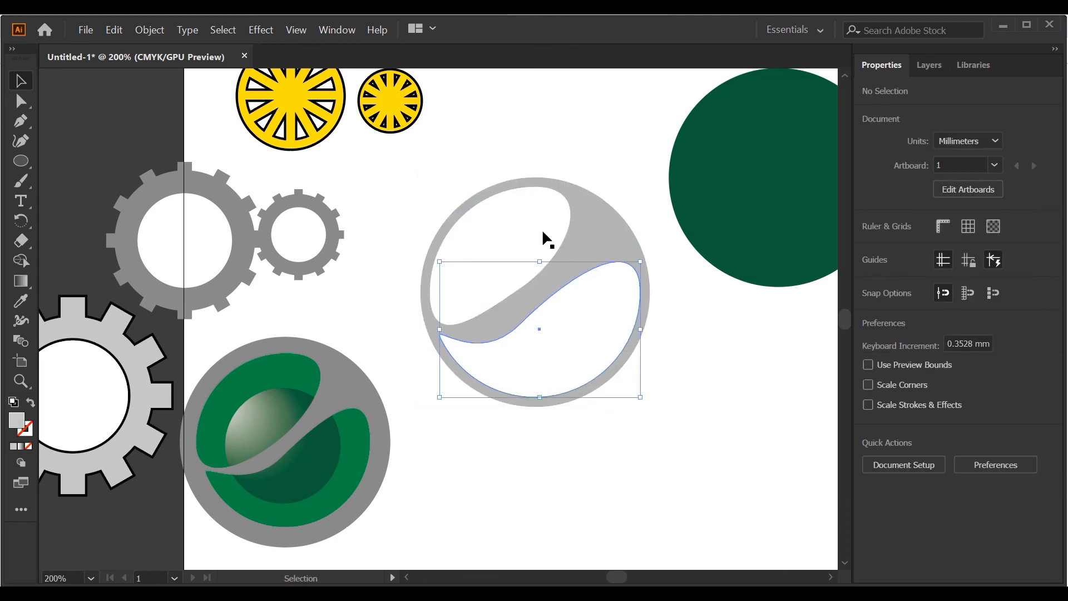
left_click(542, 229)
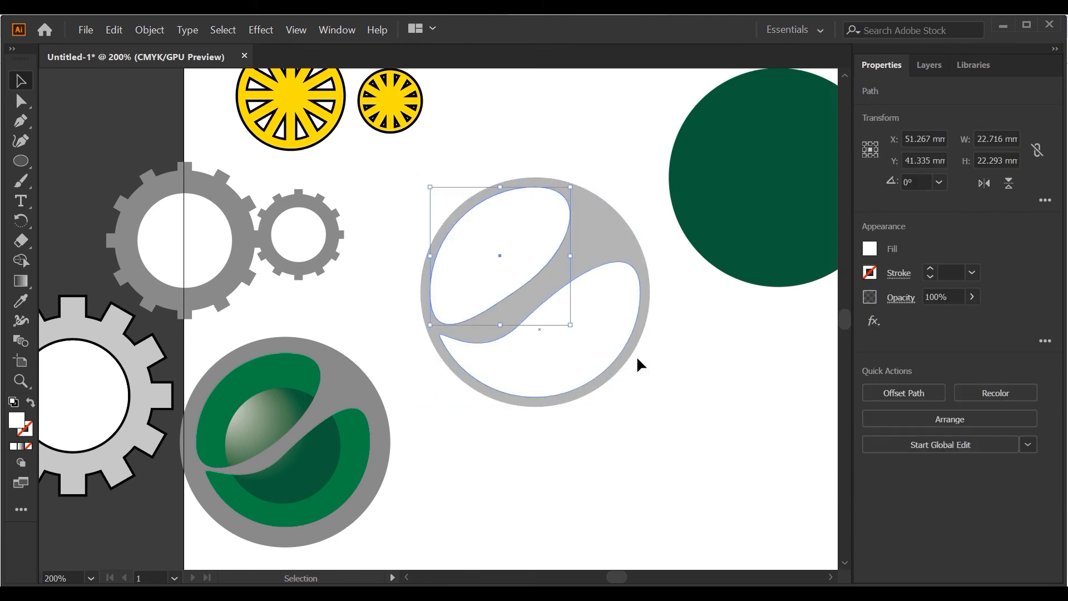
left_click_drag(500, 117, 626, 392)
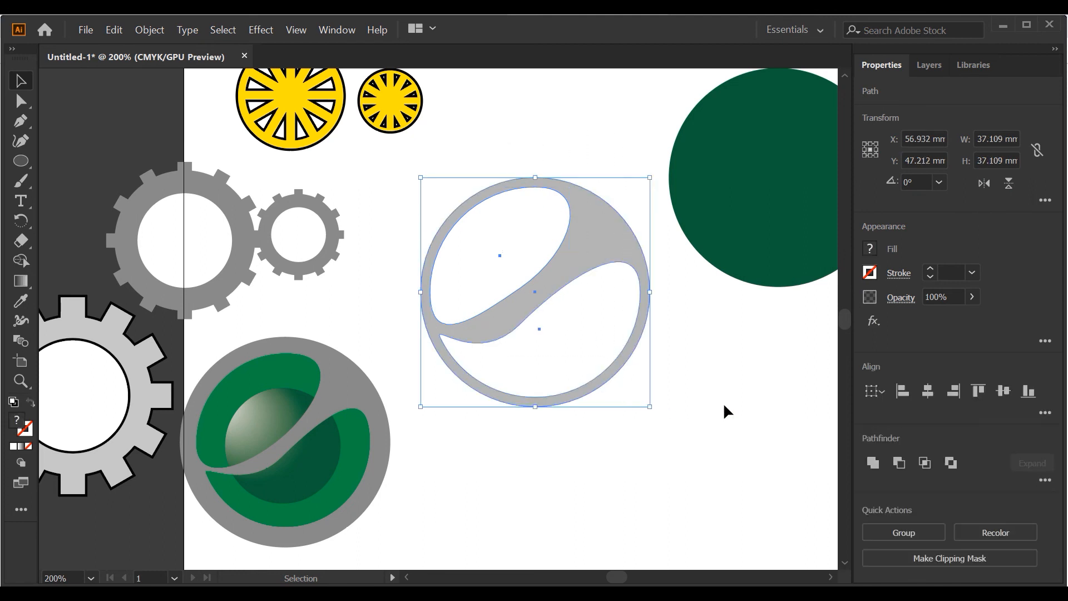
left_click(898, 464)
left_click(715, 344)
Move the dark green circle partly behind the grey emblem and recolour it with a brighter green swatch
left_click_drag(764, 225, 593, 344)
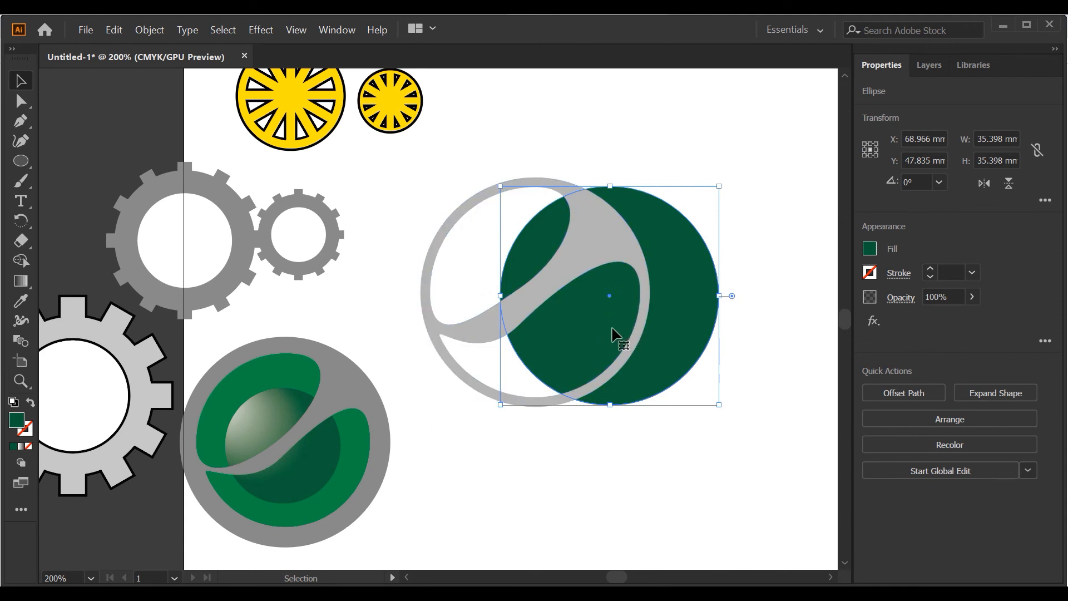
left_click(869, 253)
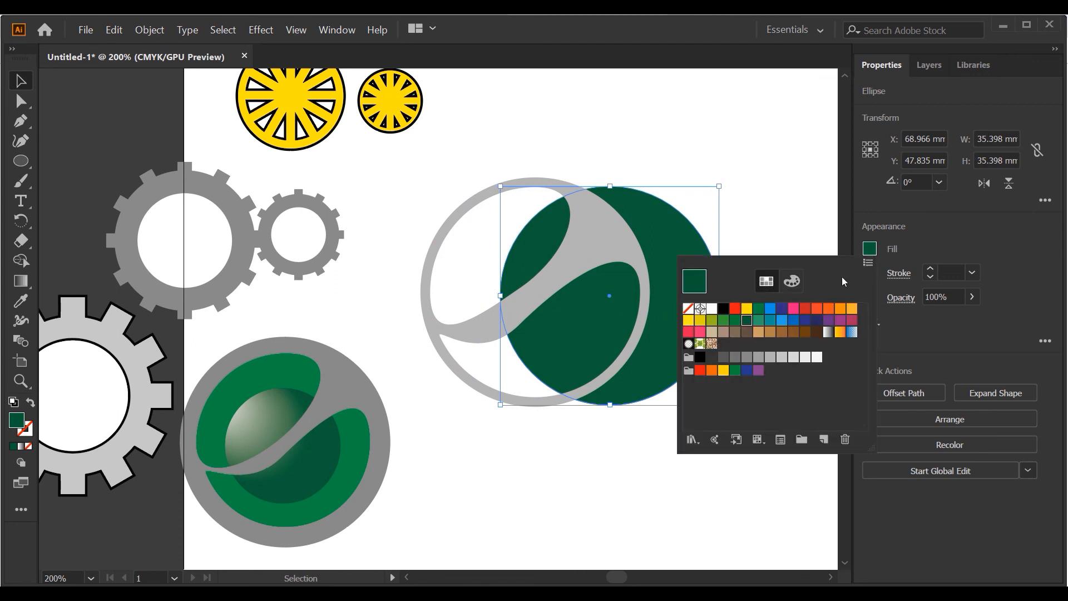
left_click(737, 319)
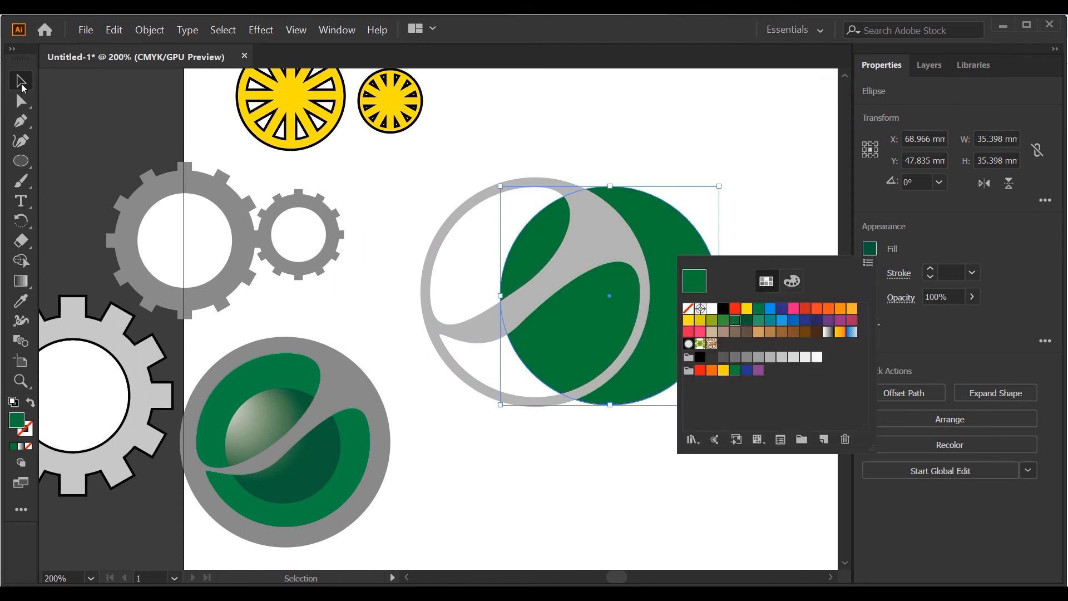
left_click(22, 86)
Place the green circle behind the grey emblem and align both to their horizontal and vertical centres
left_click_drag(638, 233, 531, 217)
left_click_drag(548, 120, 639, 367)
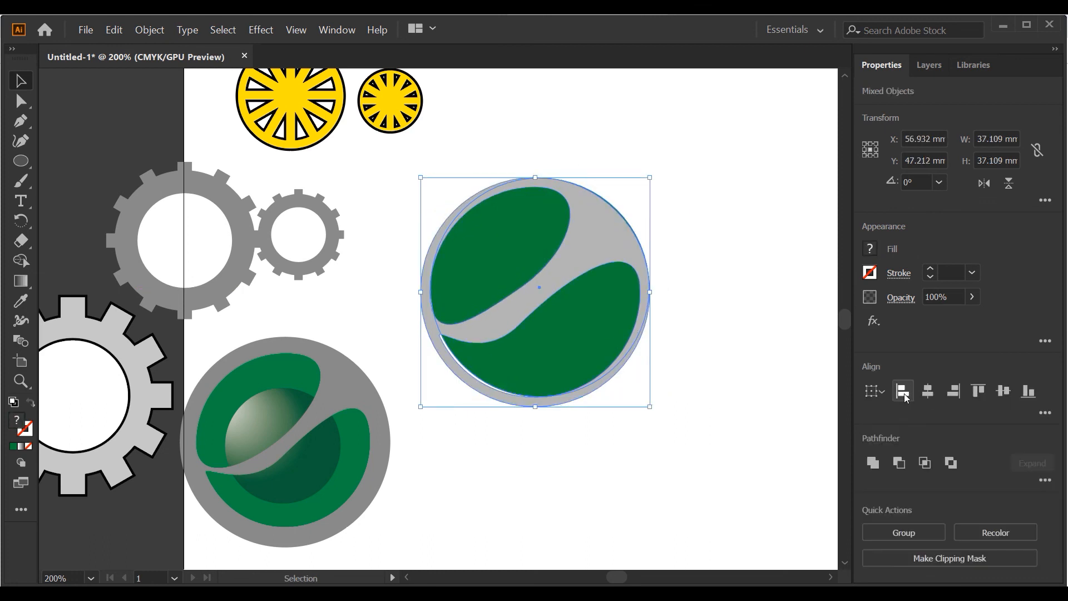
left_click(926, 395)
left_click(1002, 391)
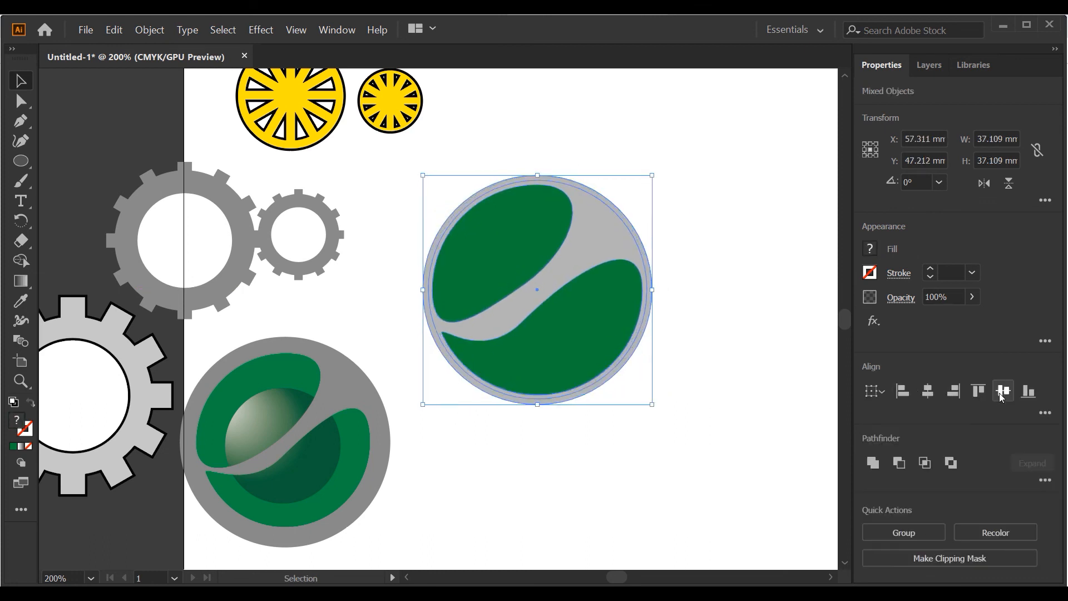
left_click(703, 232)
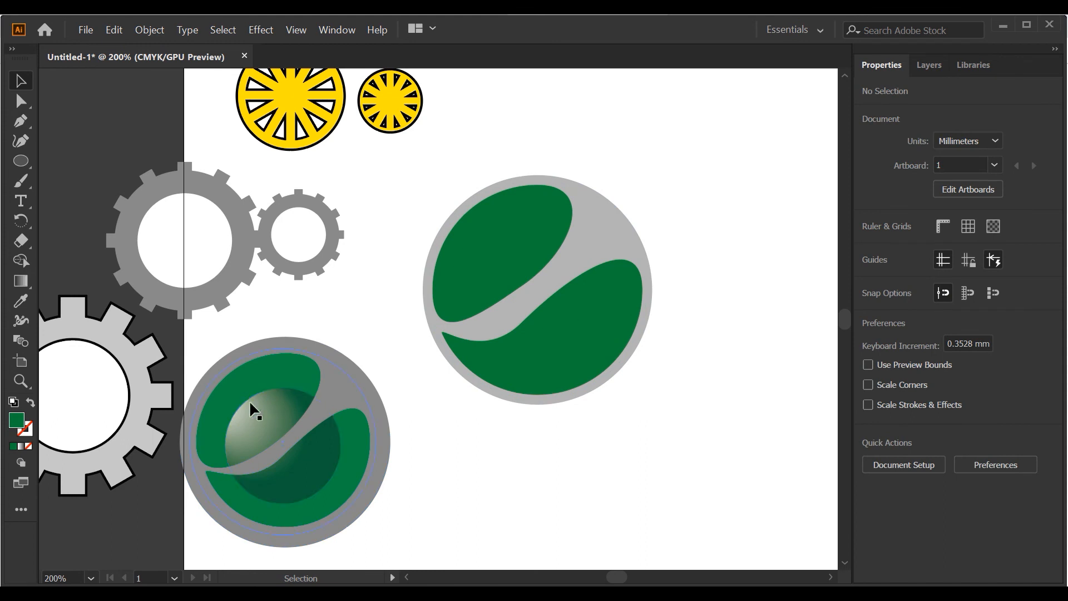
Draw a circle about 19.35 mm across from the centre of the emblem and fill it with dark green
left_click(20, 162)
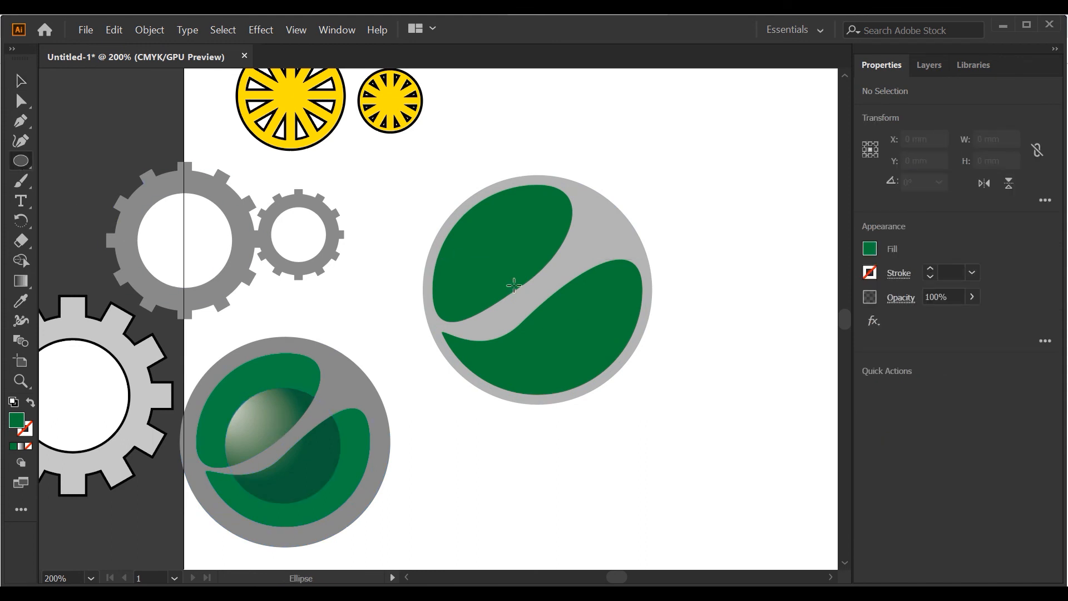
left_click_drag(538, 288, 597, 347)
key("v")
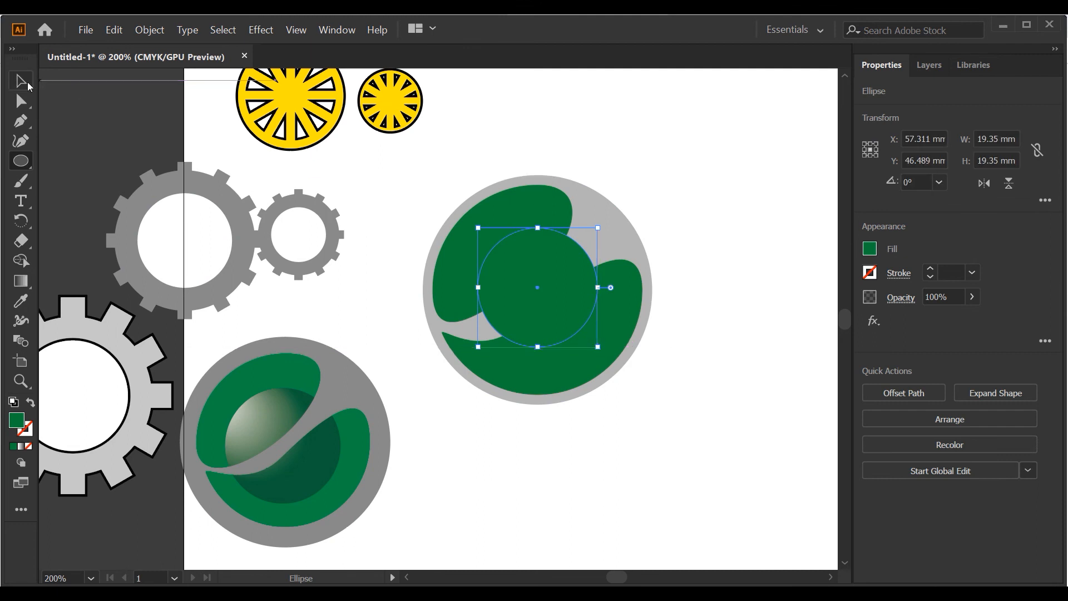
left_click(870, 249)
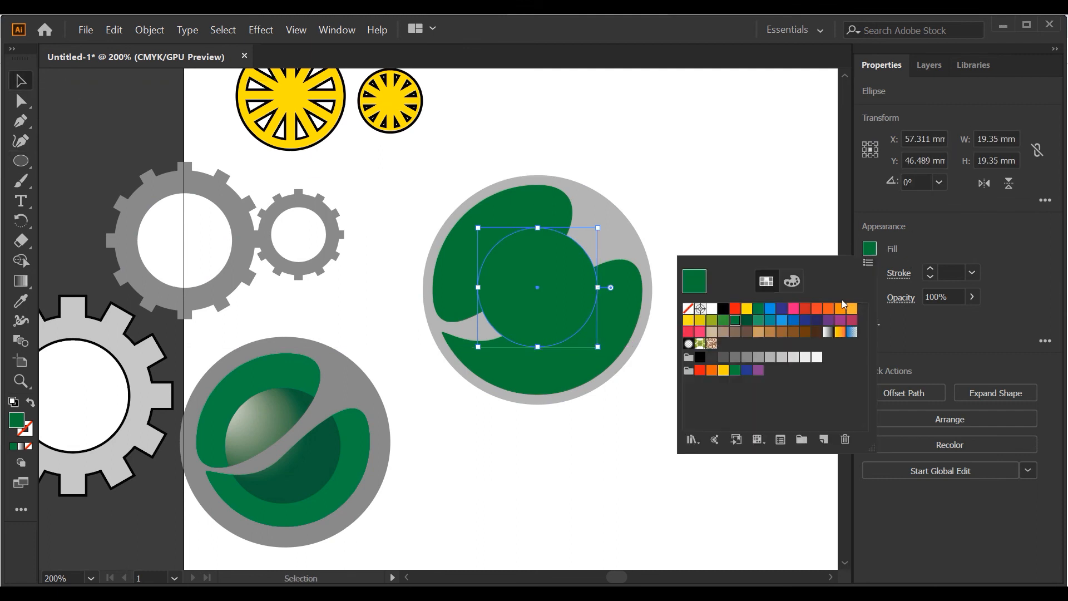
left_click(748, 321)
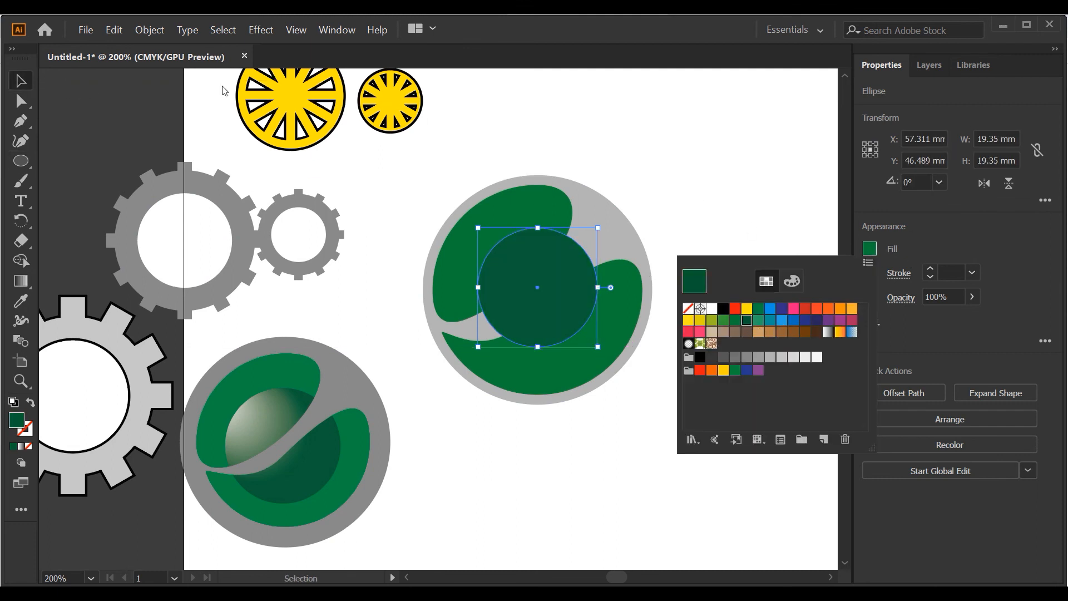
left_click(17, 88)
Send the small dark green circle backward, behind the grey emblem but in front of the large green circle
right_click(580, 313)
mouse_move(656, 512)
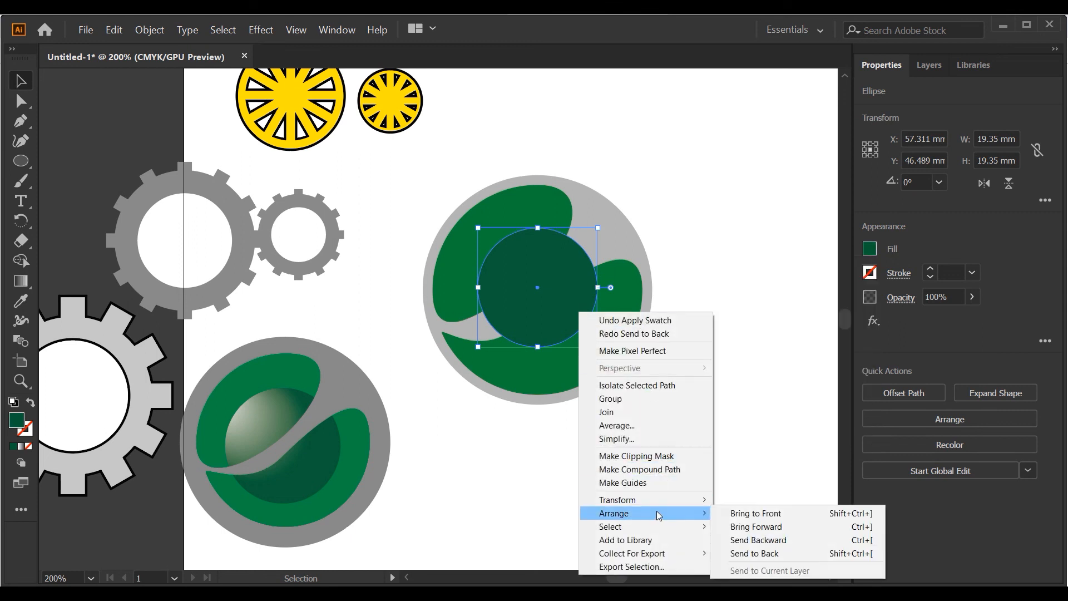
left_click(760, 541)
left_click(782, 335)
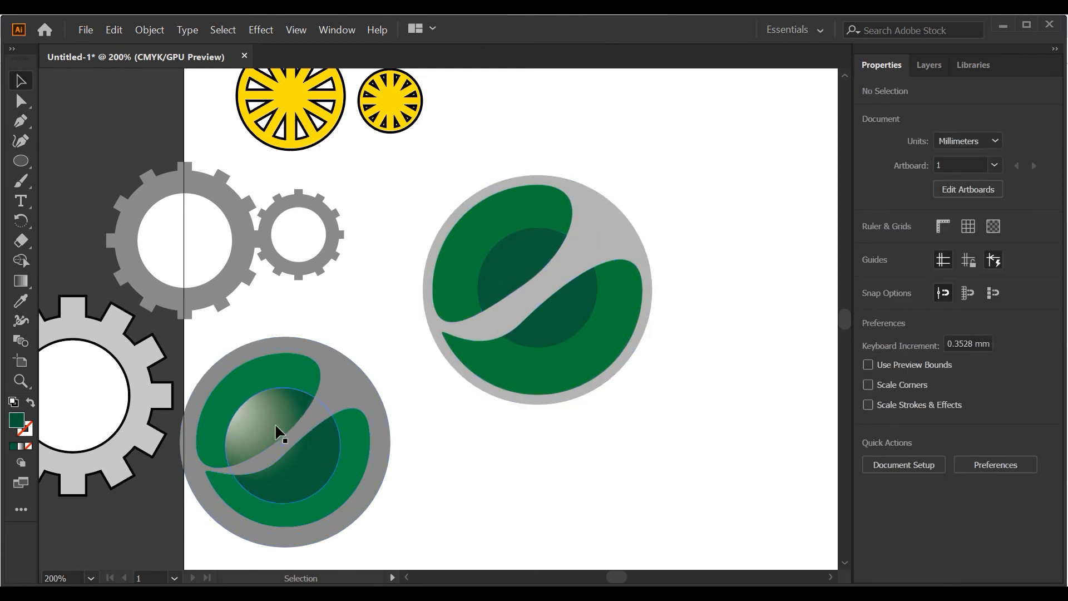
Fill the small dark green circle at the emblem's centre with a white-to-black radial gradient
left_click(536, 259)
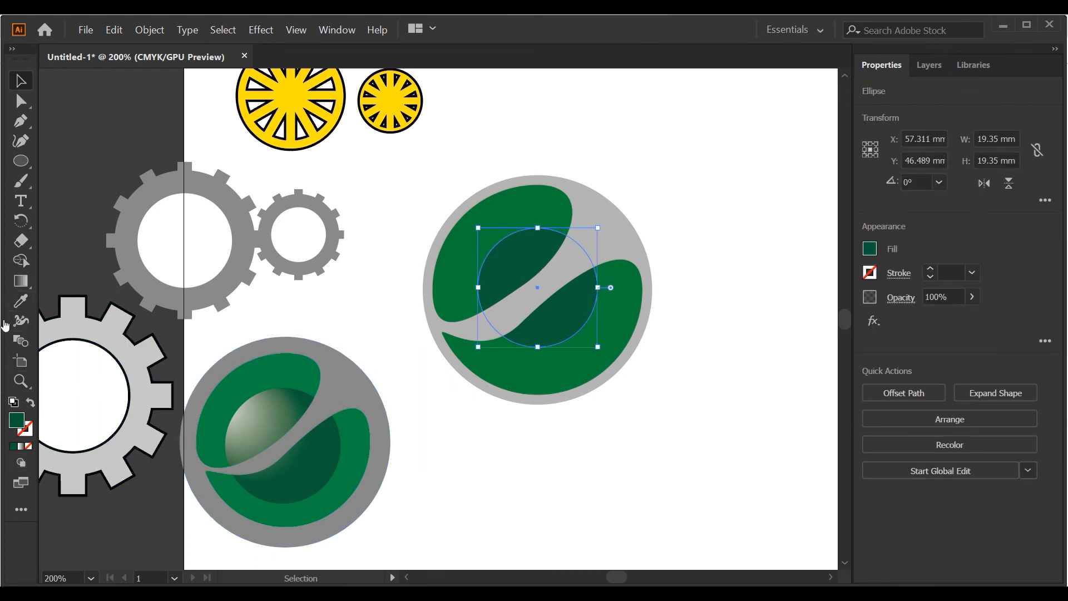
left_click(24, 447)
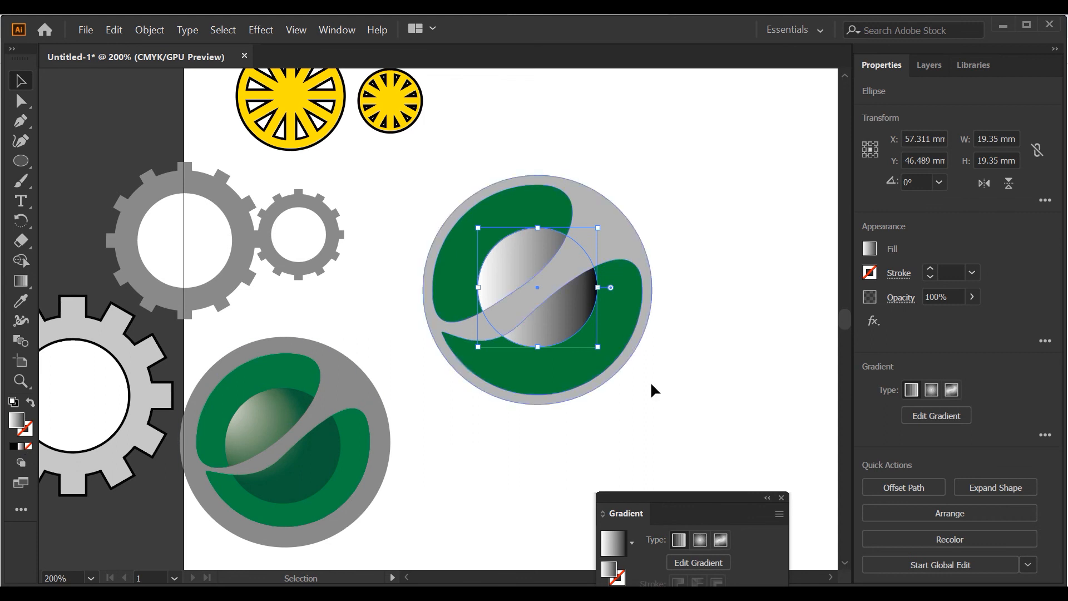
left_click(782, 499)
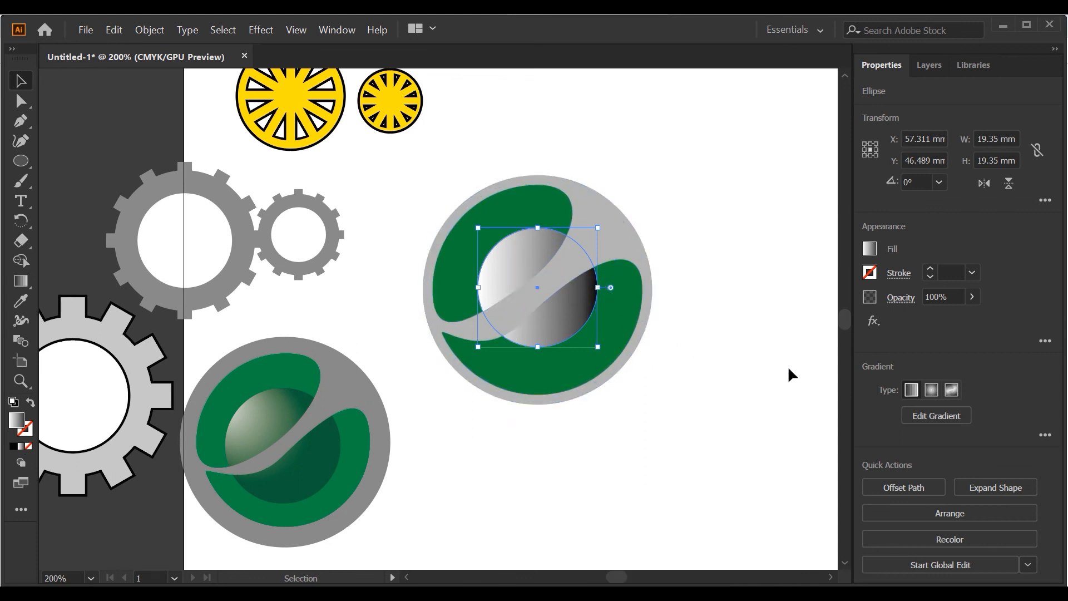
left_click(933, 391)
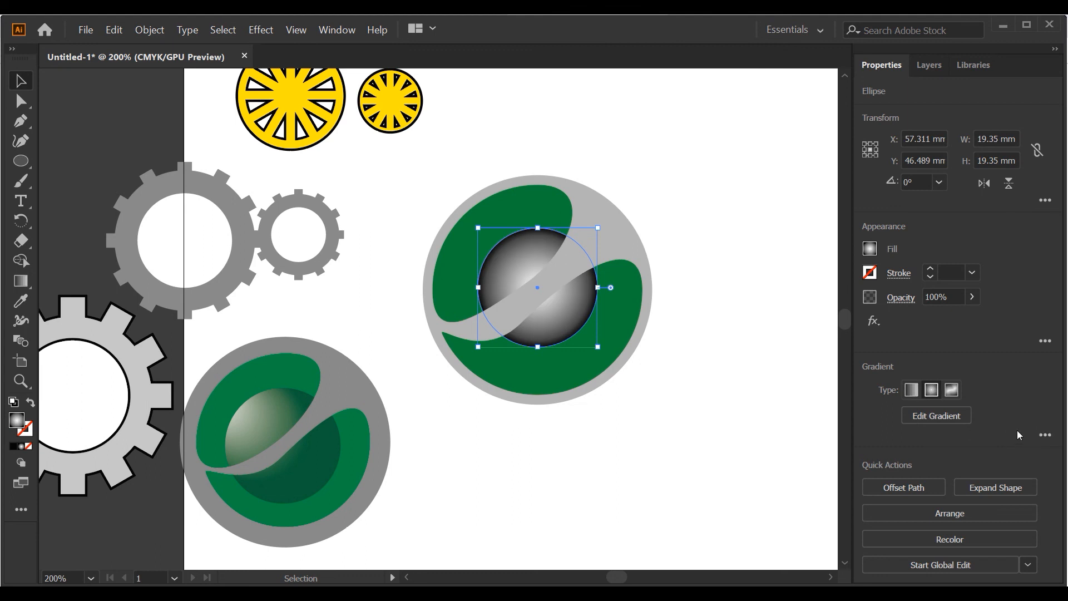
Change the radial gradient's black end stop to the dark green swatch, keeping the white start stop
left_click(1045, 435)
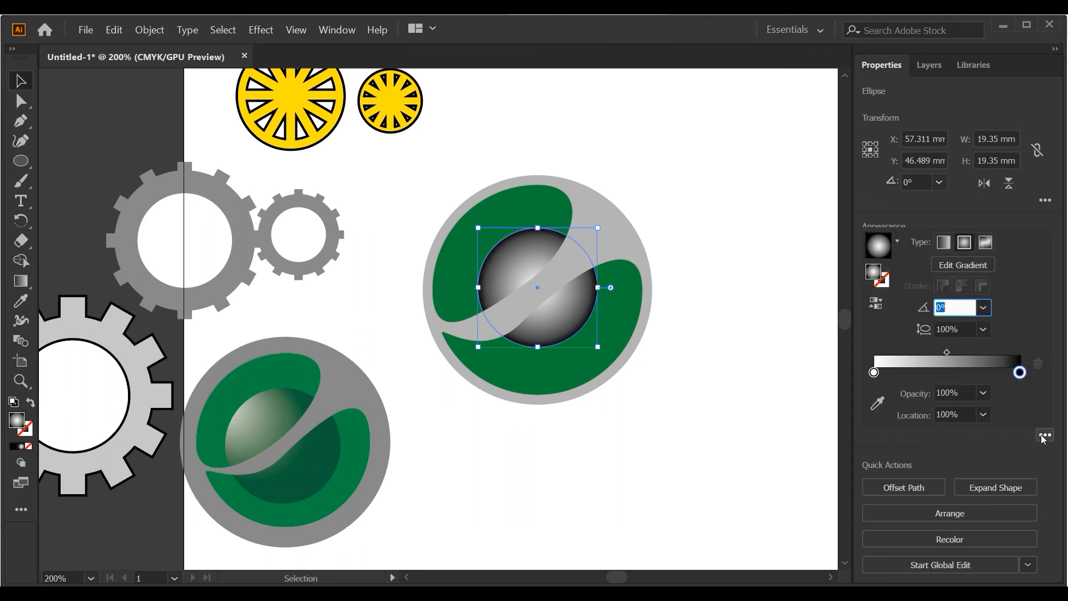
double_click(1020, 372)
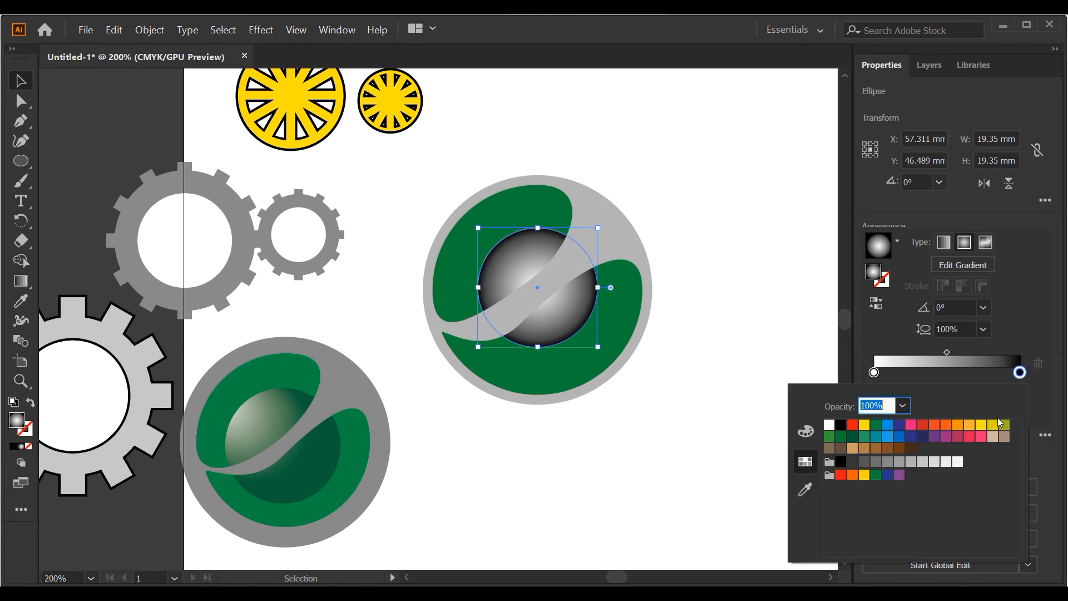
left_click(852, 436)
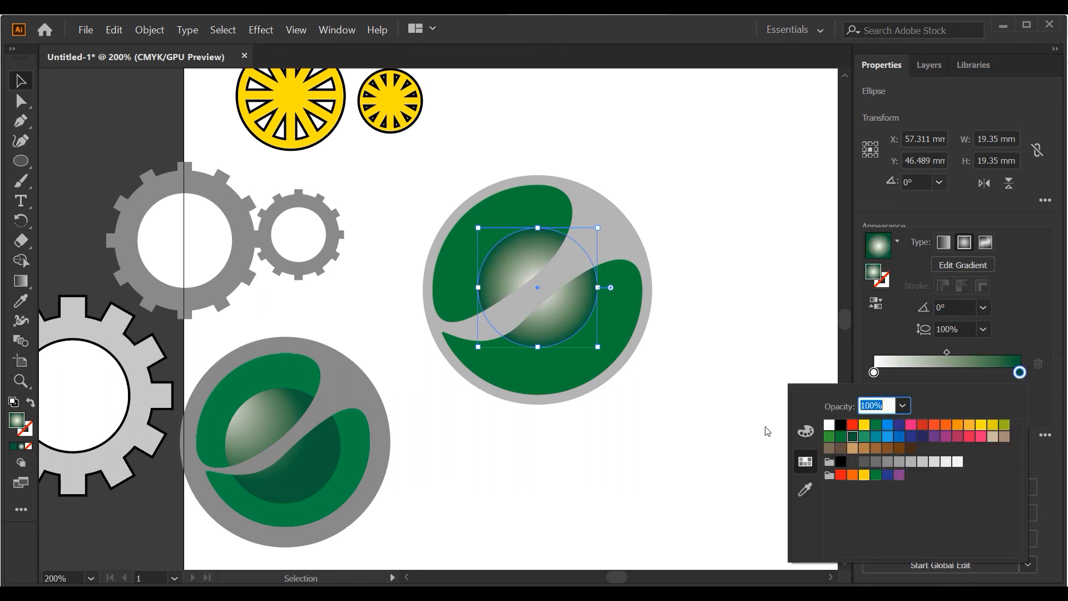
key("Escape")
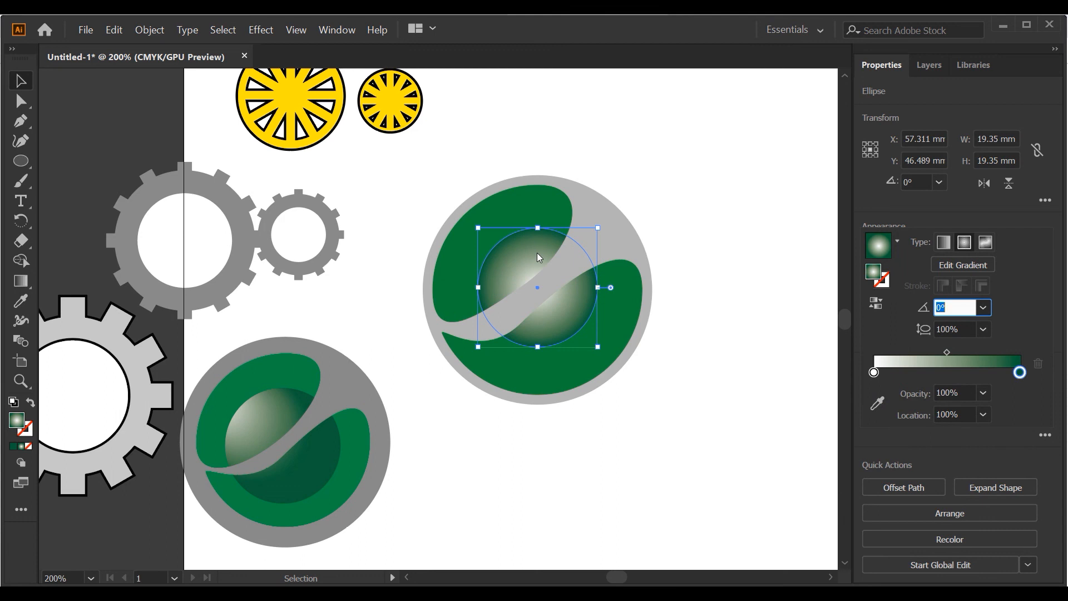
Shift the circle's radial gradient highlight toward its upper left and pull the dark green stop inward to just past the centre
left_click(522, 257)
key("g")
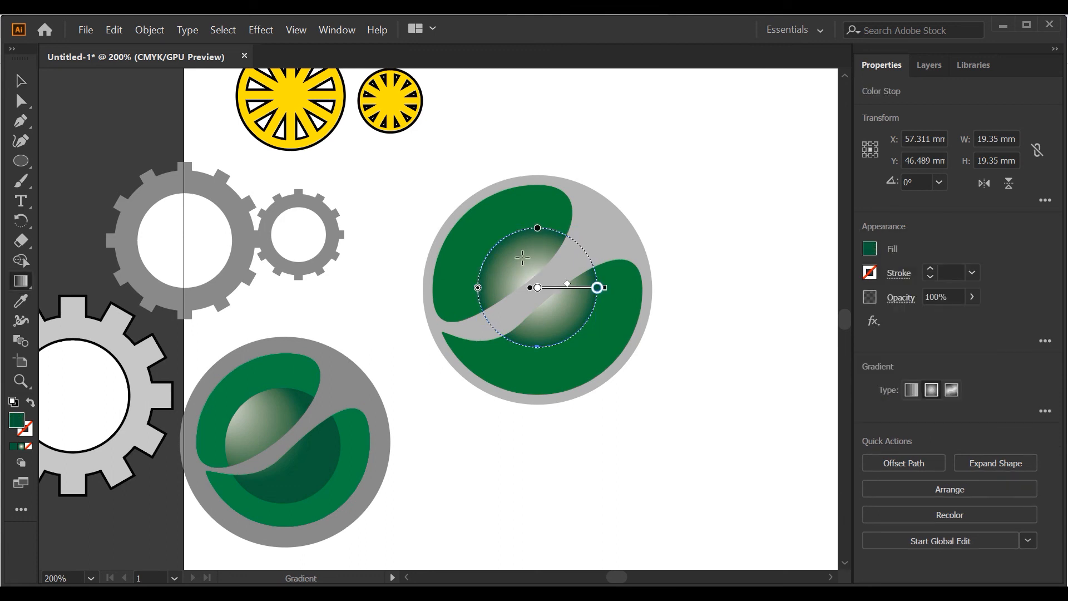
left_click(537, 288)
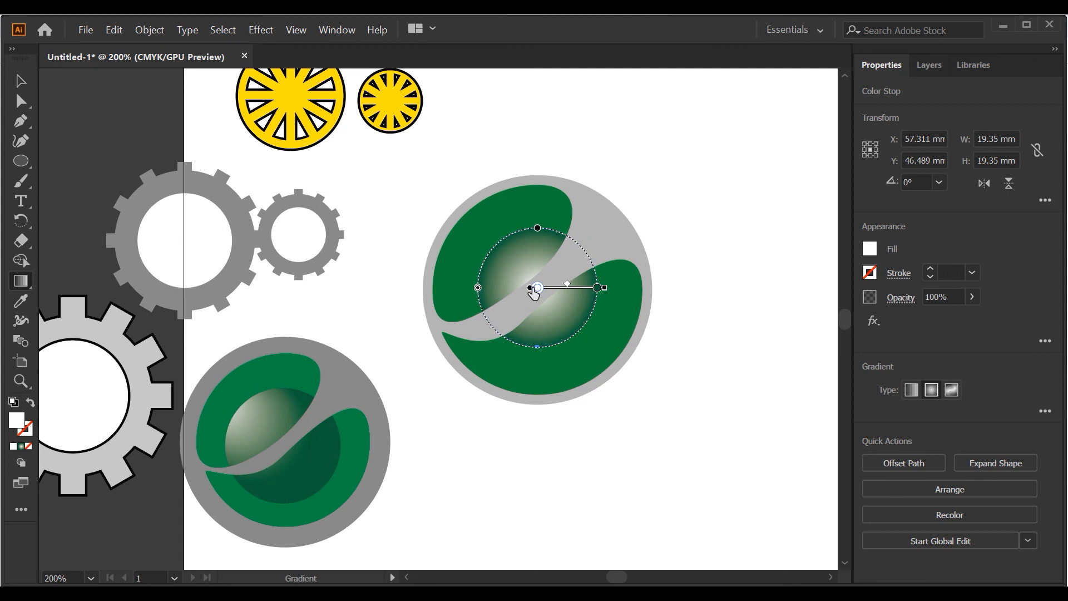
mouse_move(533, 289)
left_mouse_down()
mouse_move(479, 239)
mouse_move(502, 257)
left_mouse_up()
left_click_drag(571, 317, 545, 295)
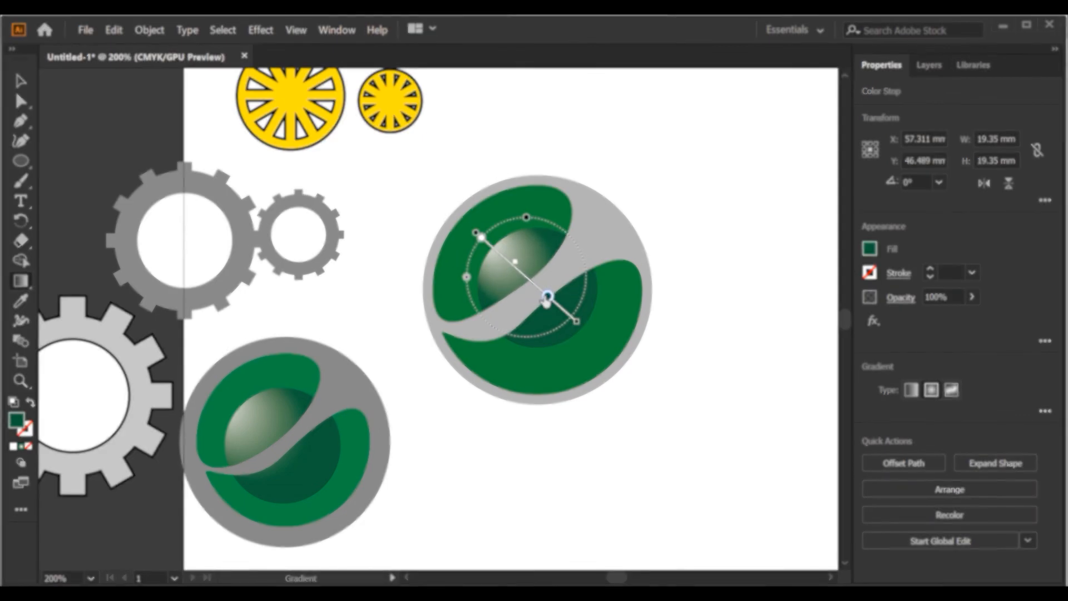